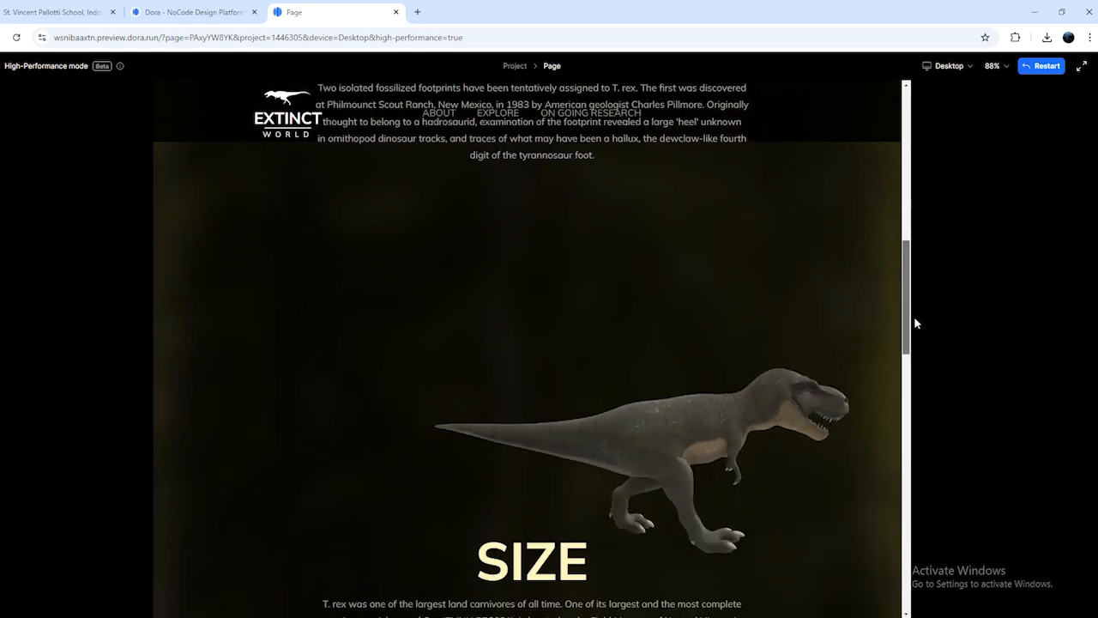
Examine the finished T-Rex page preview from the footprints section down to the SKULL section.
scroll(915, 333, "down", 4)
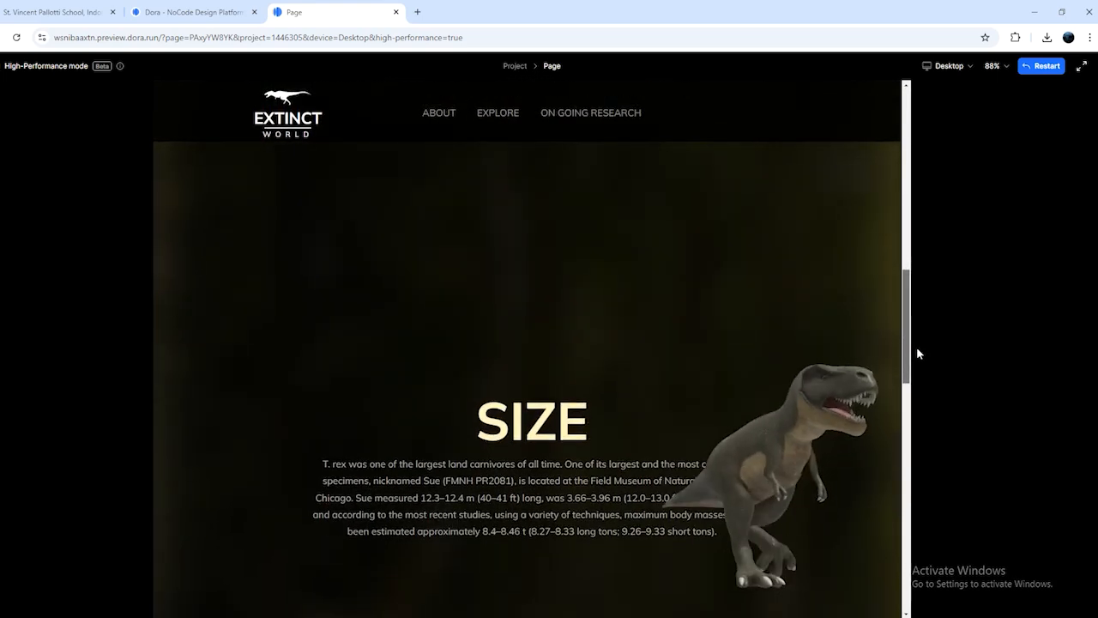
scroll(919, 394, "down", 5)
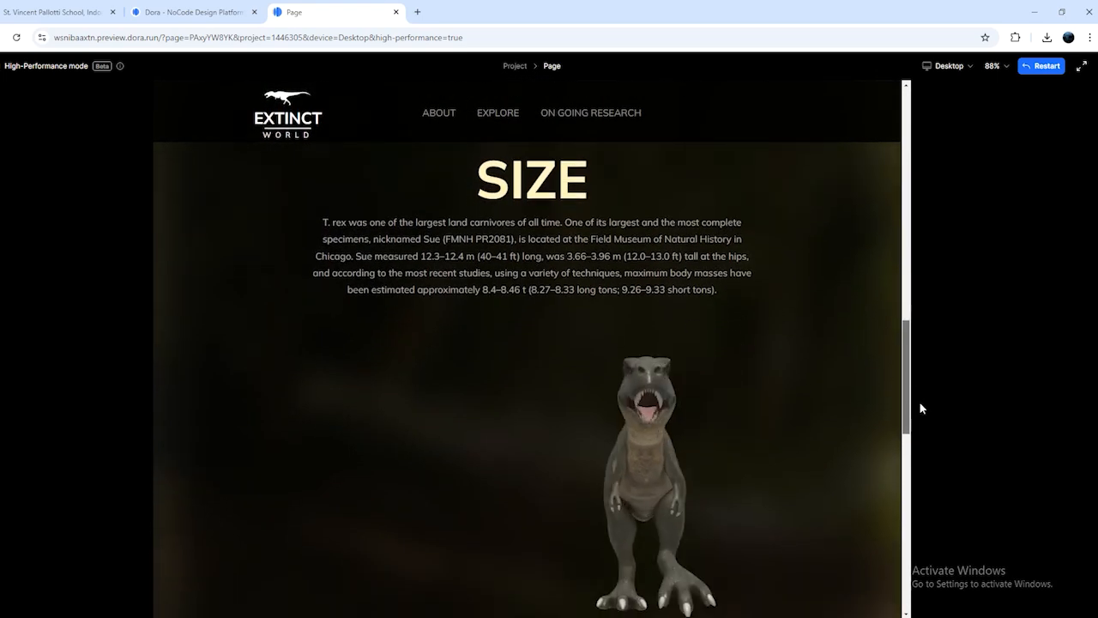
scroll(920, 463, "down", 5)
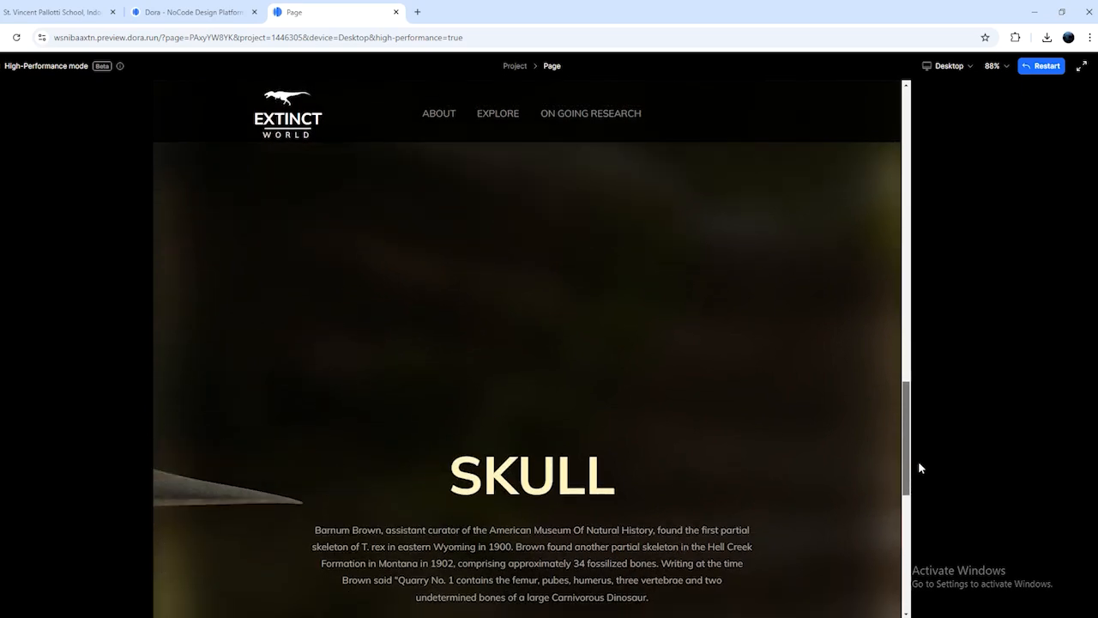
scroll(920, 528, "down", 4)
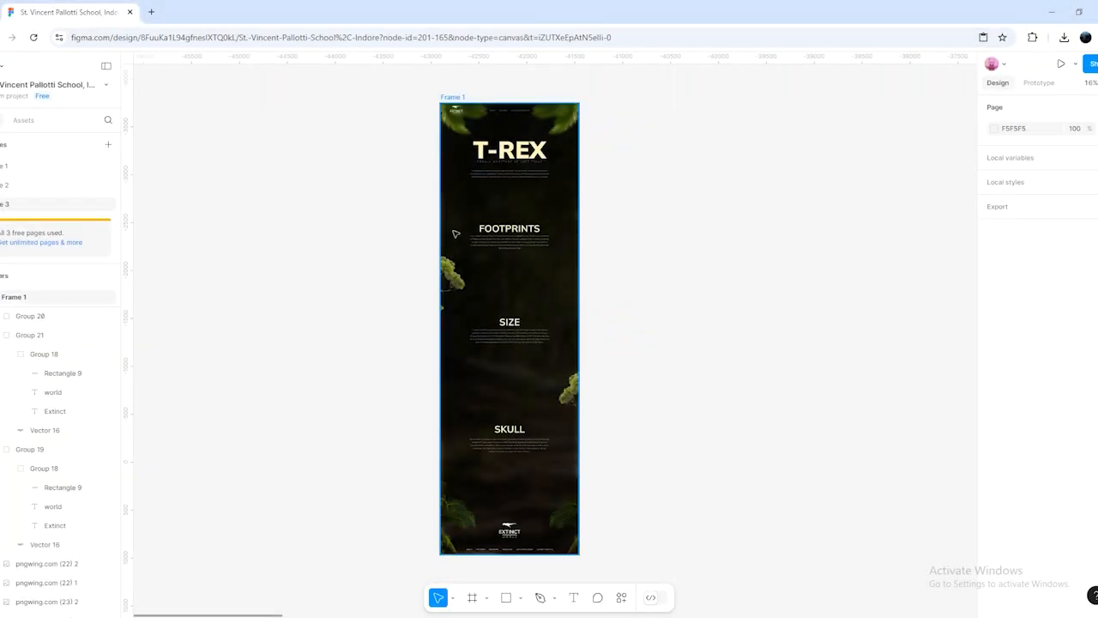
Review the whole T-REX page design in Figma, from the title down to the footer.
scroll(488, 225, "up", 10)
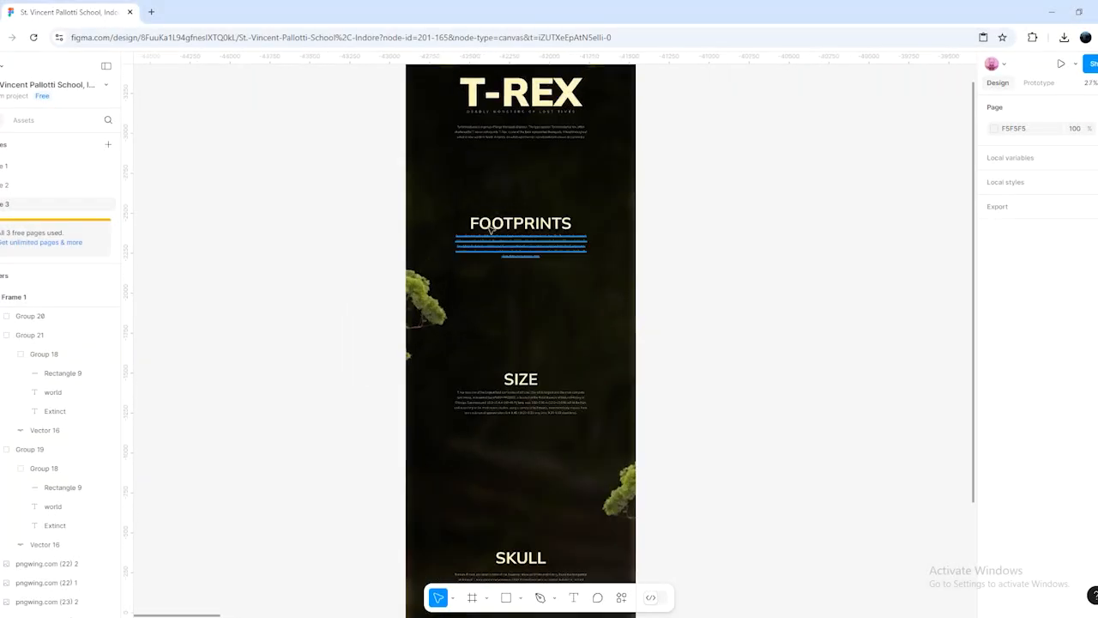
scroll(488, 224, "up", 5)
scroll(489, 225, "down", 2)
scroll(489, 224, "down", 2)
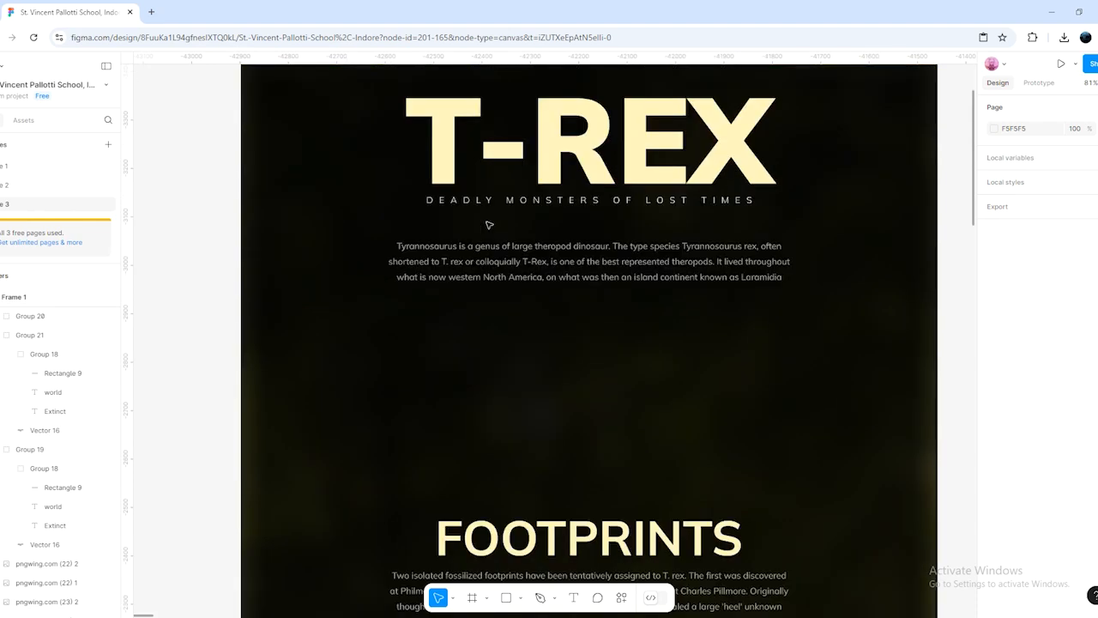
left_click_drag(975, 186, 953, 593)
scroll(689, 164, "down", 2)
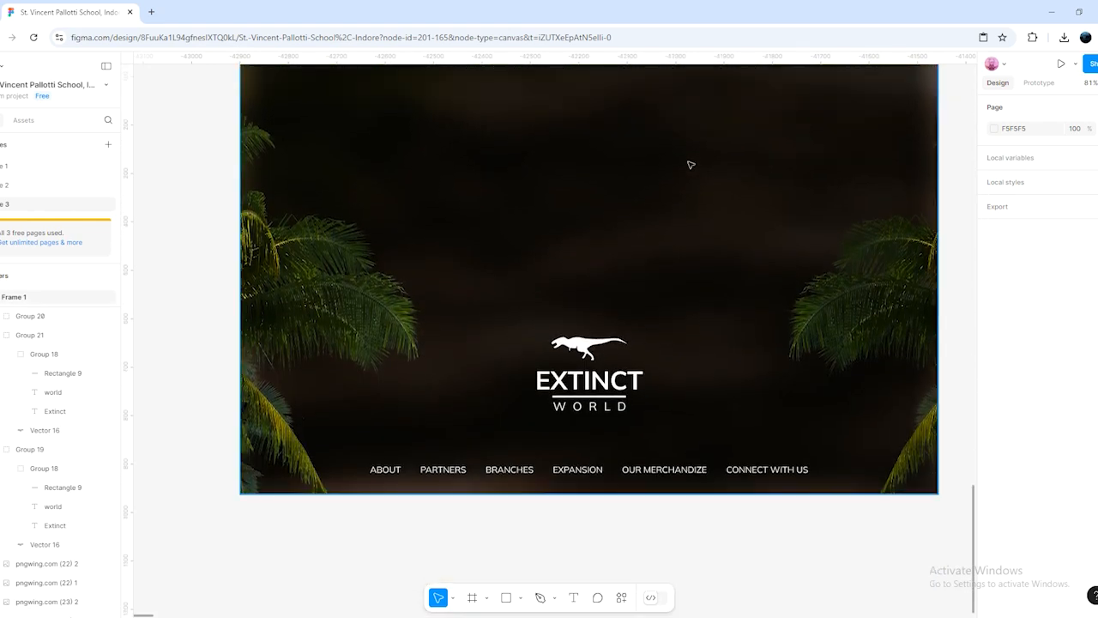
scroll(533, 275, "down", 5)
scroll(533, 276, "down", 3)
Copy the whole Frame 1 to the clipboard with the Figma to Dora plugin.
left_click(542, 103)
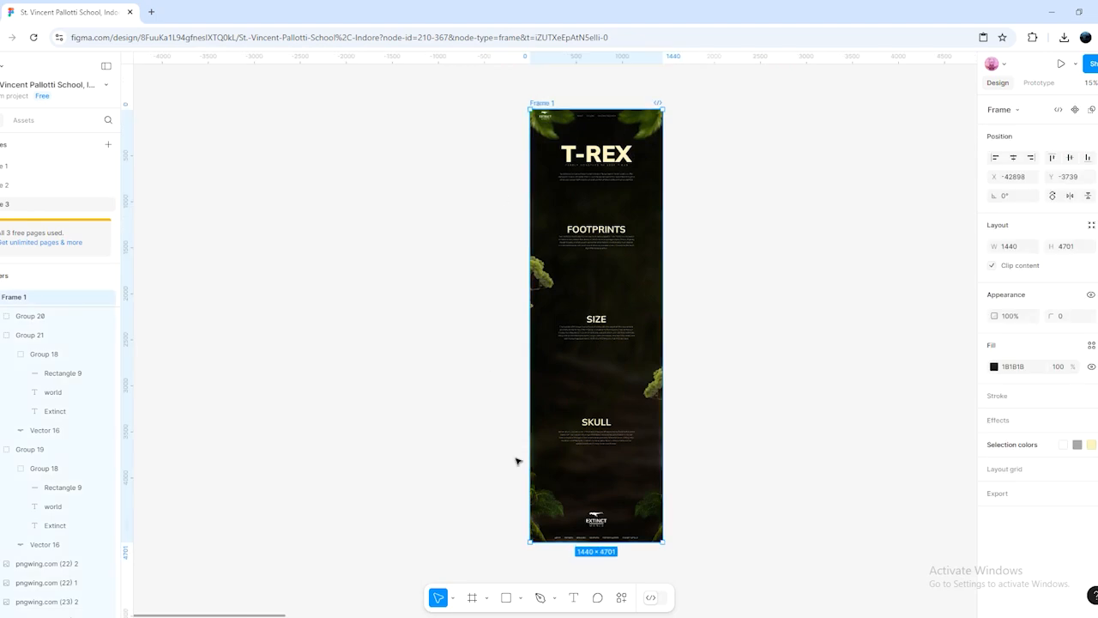
left_click(621, 598)
left_click(515, 403)
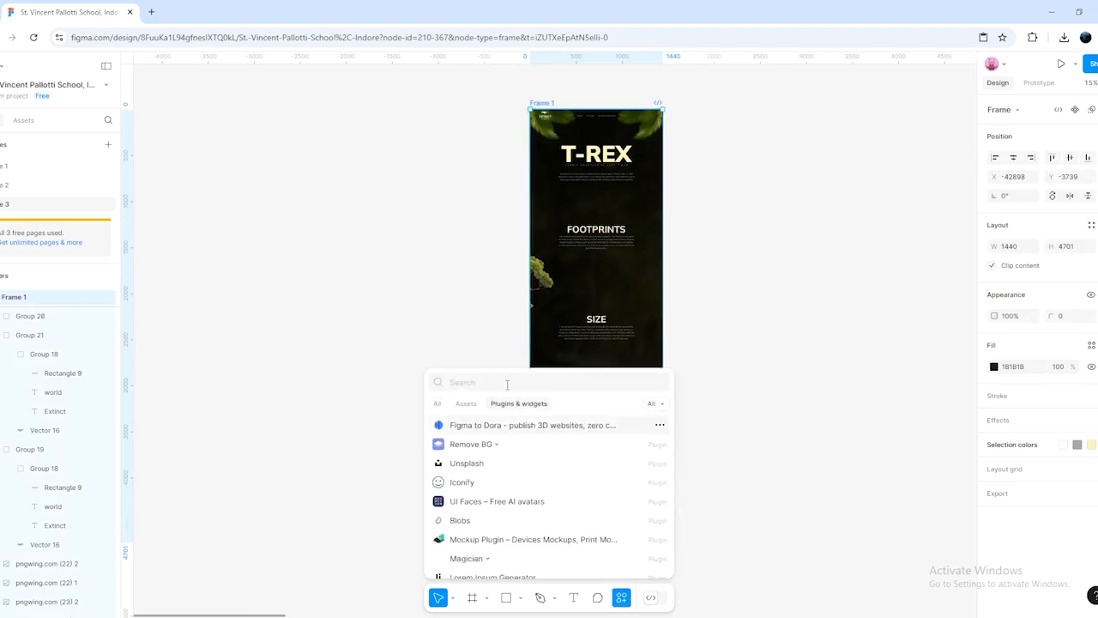
type("dora")
key("Escape")
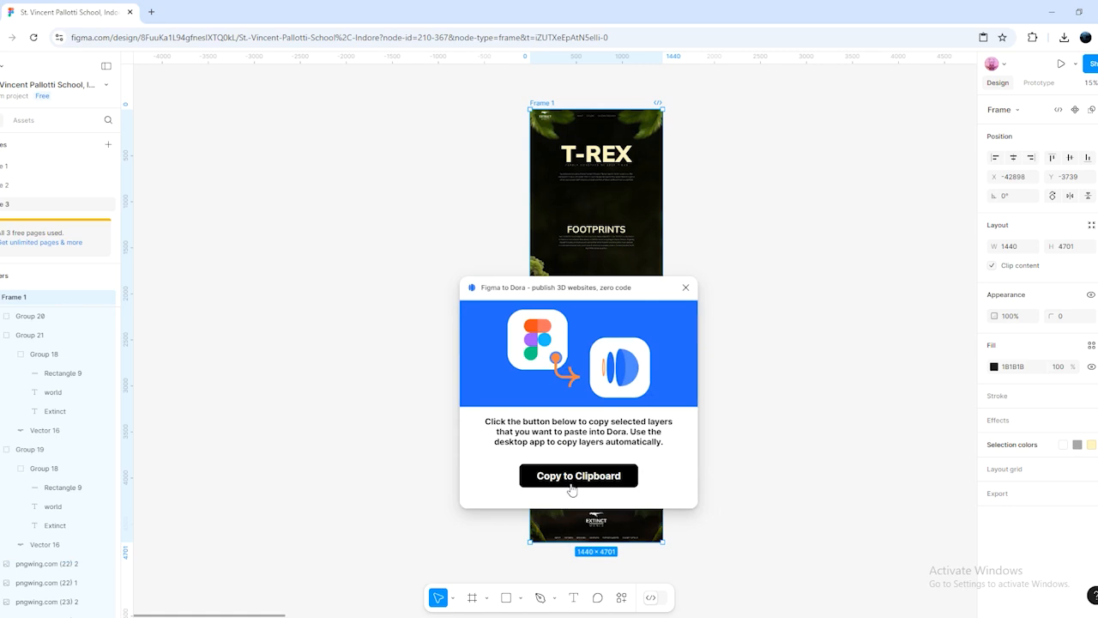
left_click(573, 478)
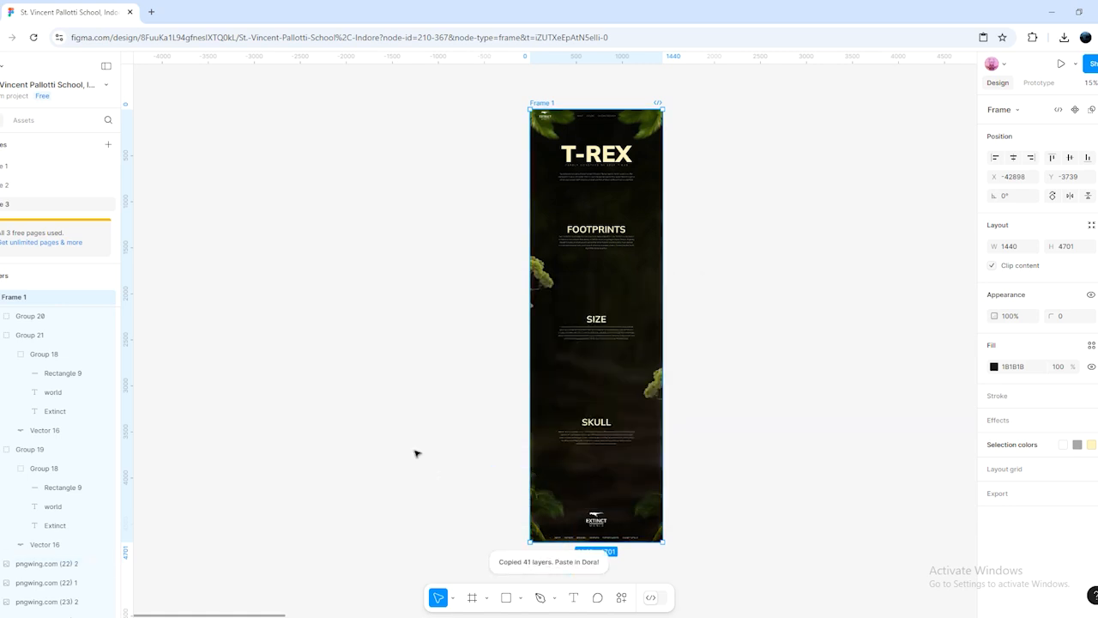
Open Dora in a new browser tab with a blank project for the website.
left_click(151, 12)
type("d")
key("Return")
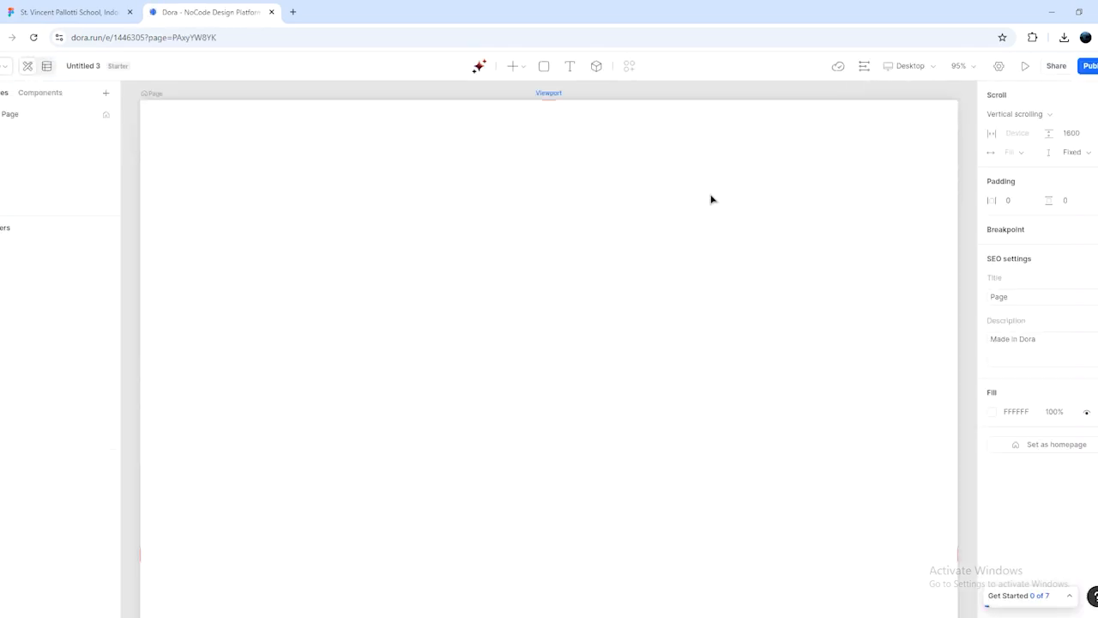
Look up the Figma frame's height and set the Dora page height to 4701 px.
scroll(717, 196, "down", 5)
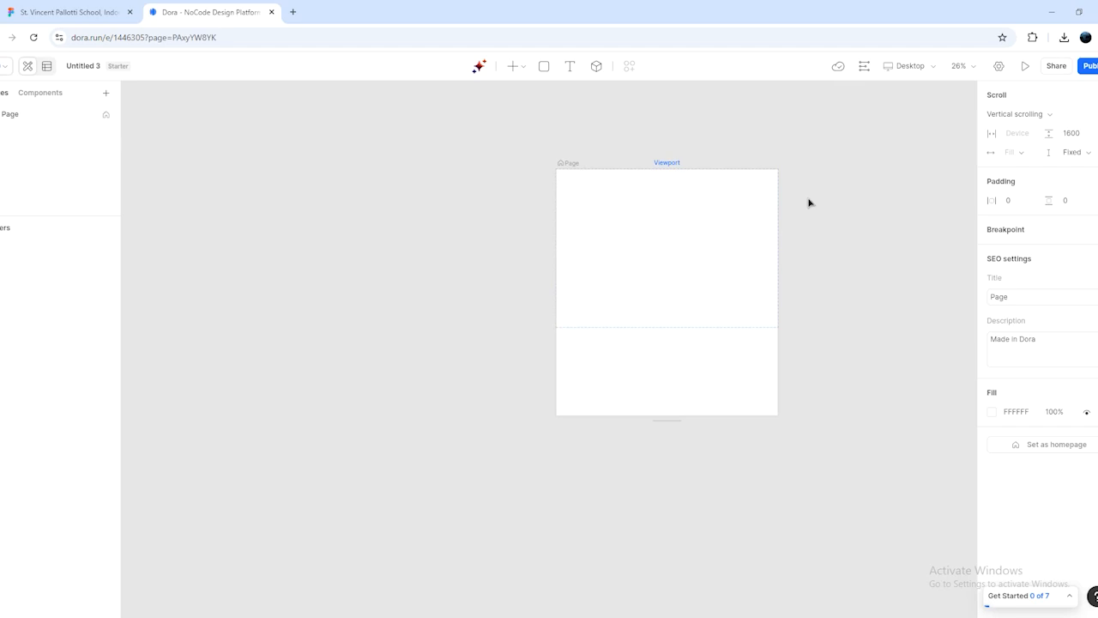
left_click(73, 12)
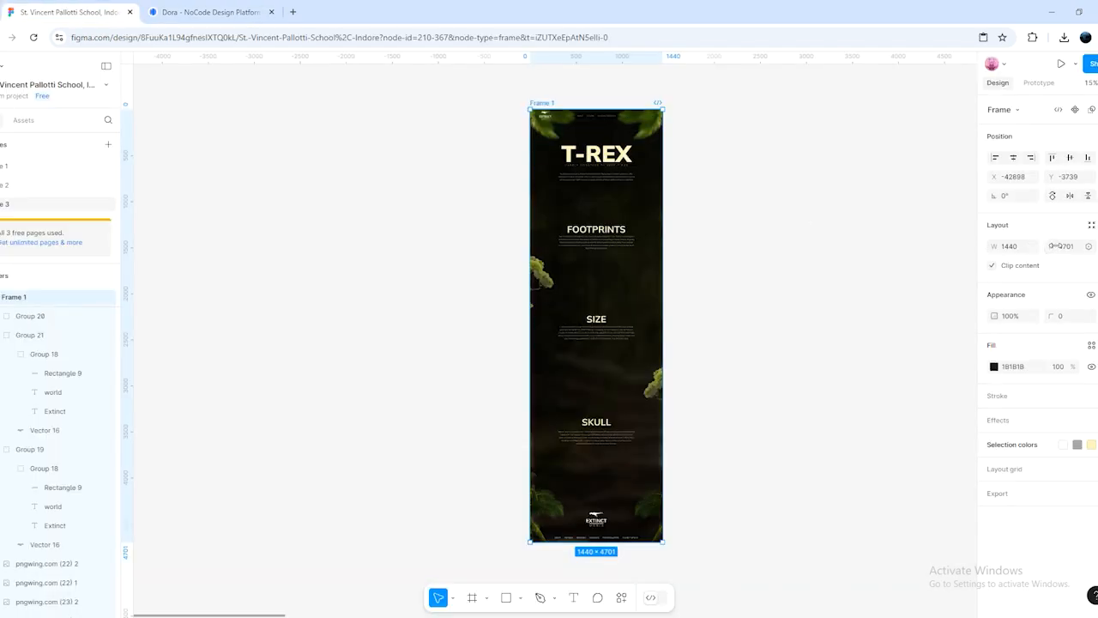
left_click(206, 12)
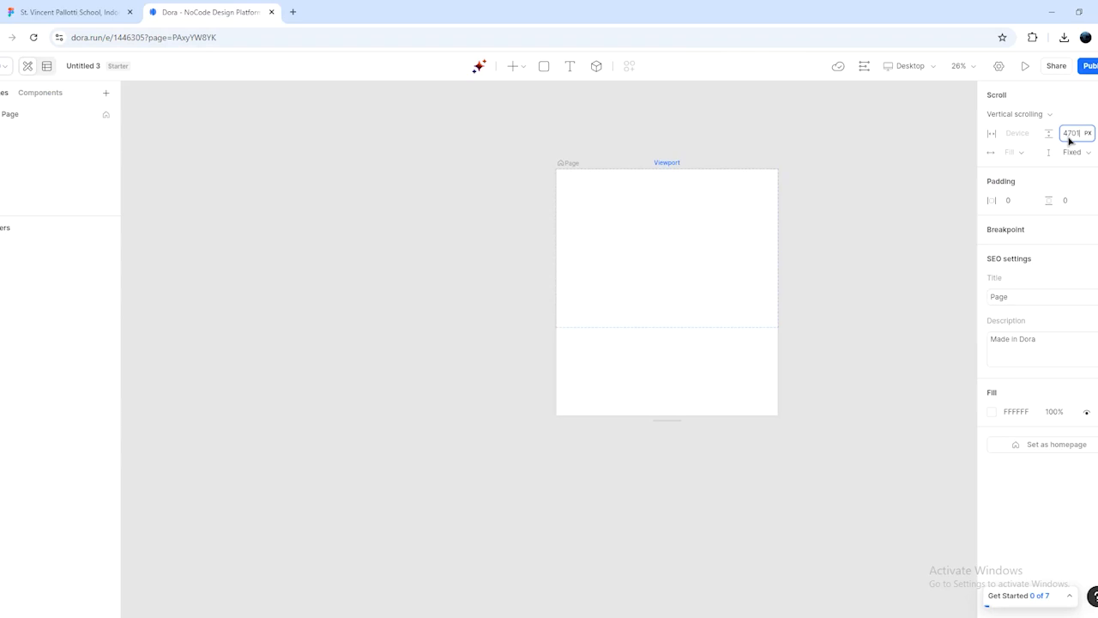
key("Return")
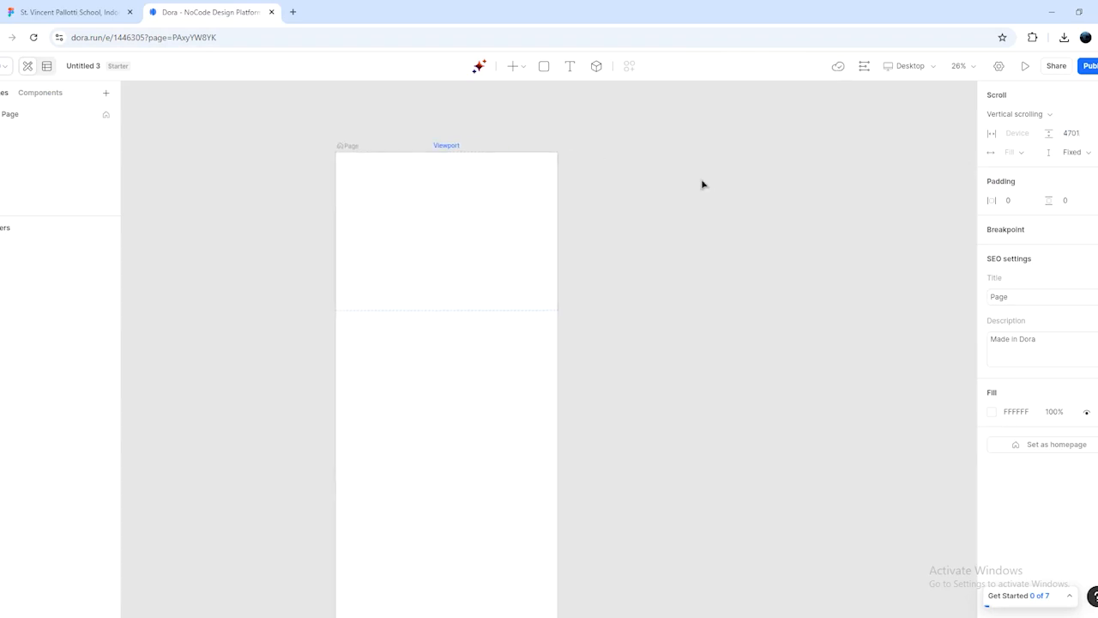
Paste the copied Figma layers onto the Dora page.
key("ctrl+v")
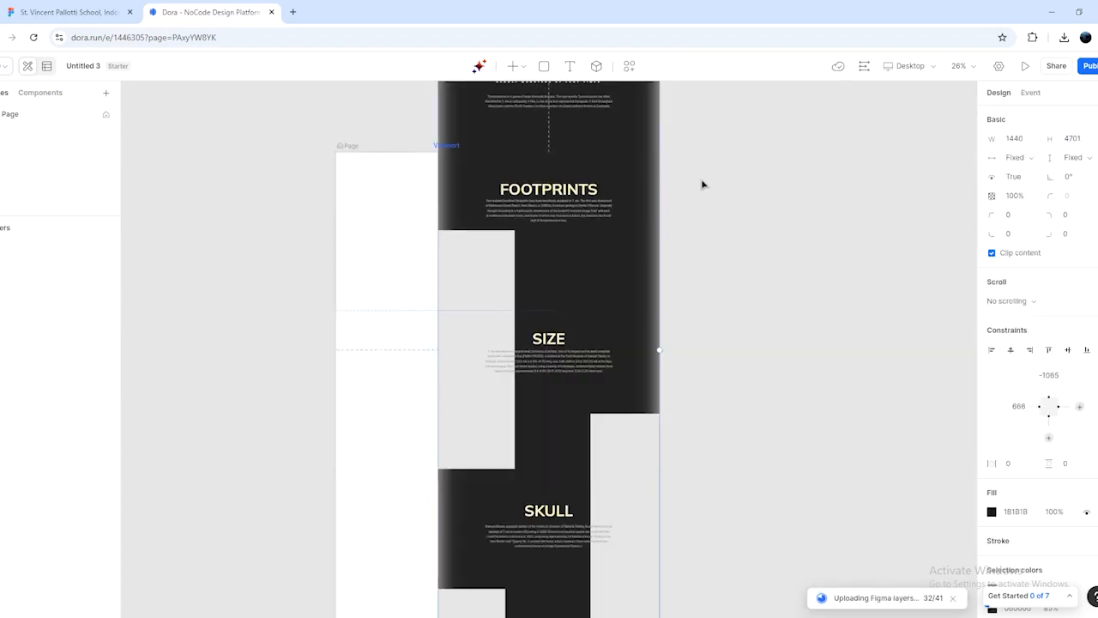
scroll(702, 186, "down", 5)
scroll(714, 184, "up", 2)
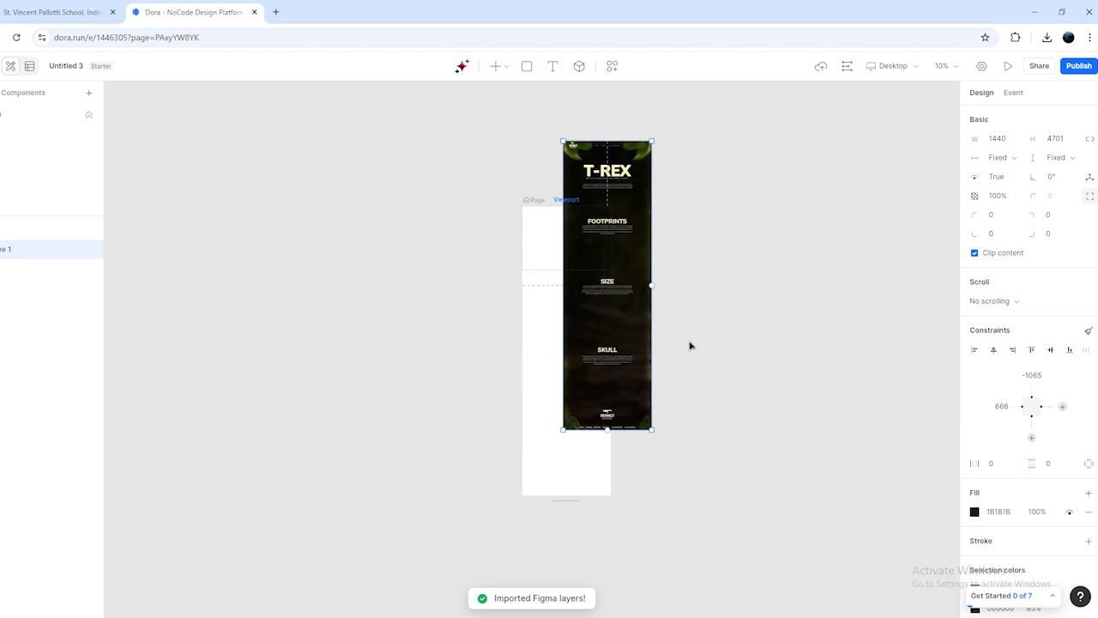
Center the pasted frame horizontally and vertically on the page, inspect its placement, and deselect it.
left_click(993, 350)
left_click(1051, 350)
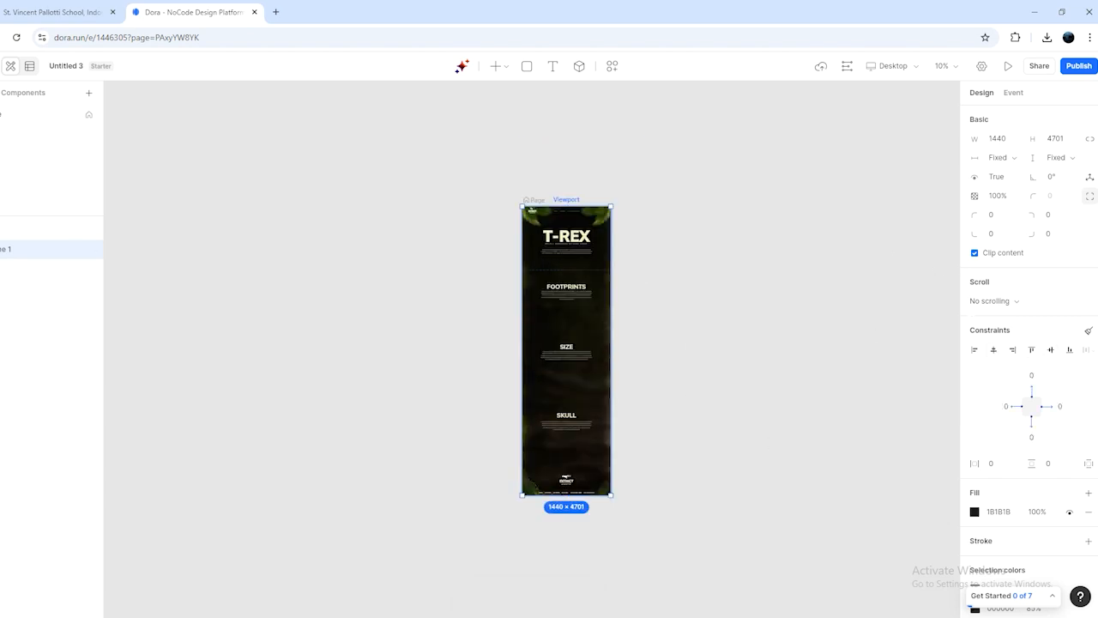
scroll(552, 246, "up", 3)
scroll(645, 254, "up", 8)
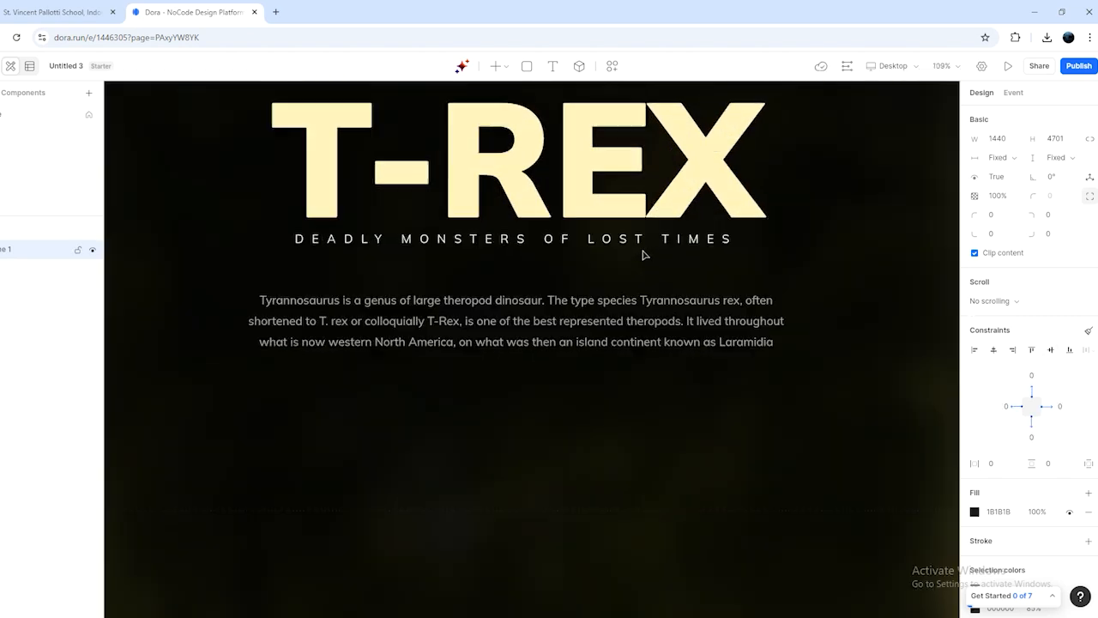
scroll(743, 253, "down", 8)
left_click(777, 255)
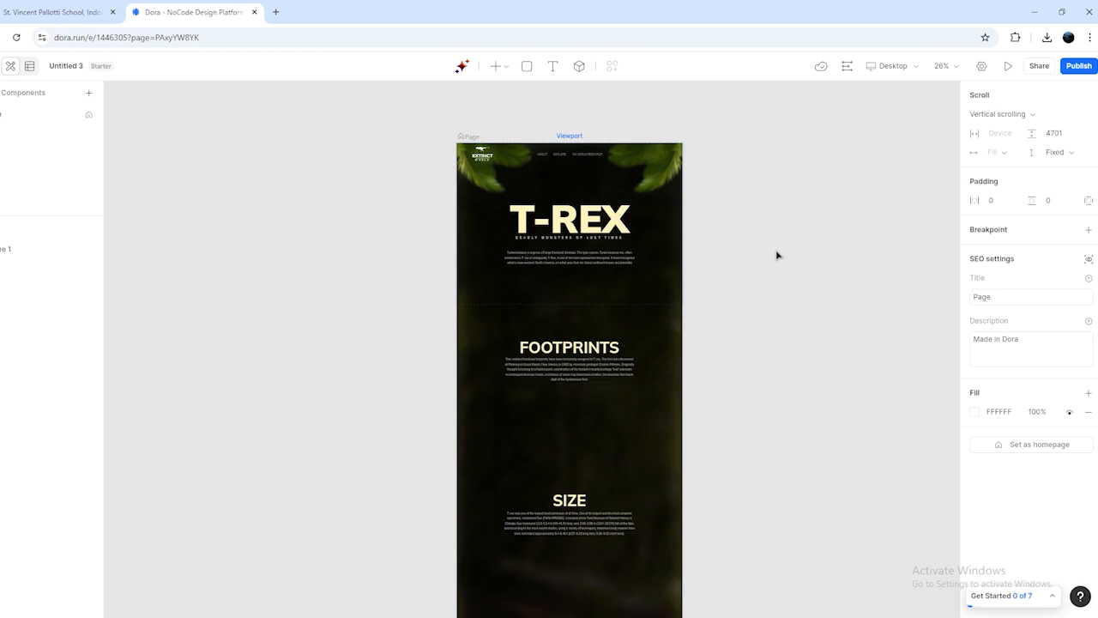
Constrain the header navigation links group to the Frame 1 right edge and to the viewport top.
scroll(744, 260, "right", 1)
scroll(541, 172, "up", 5)
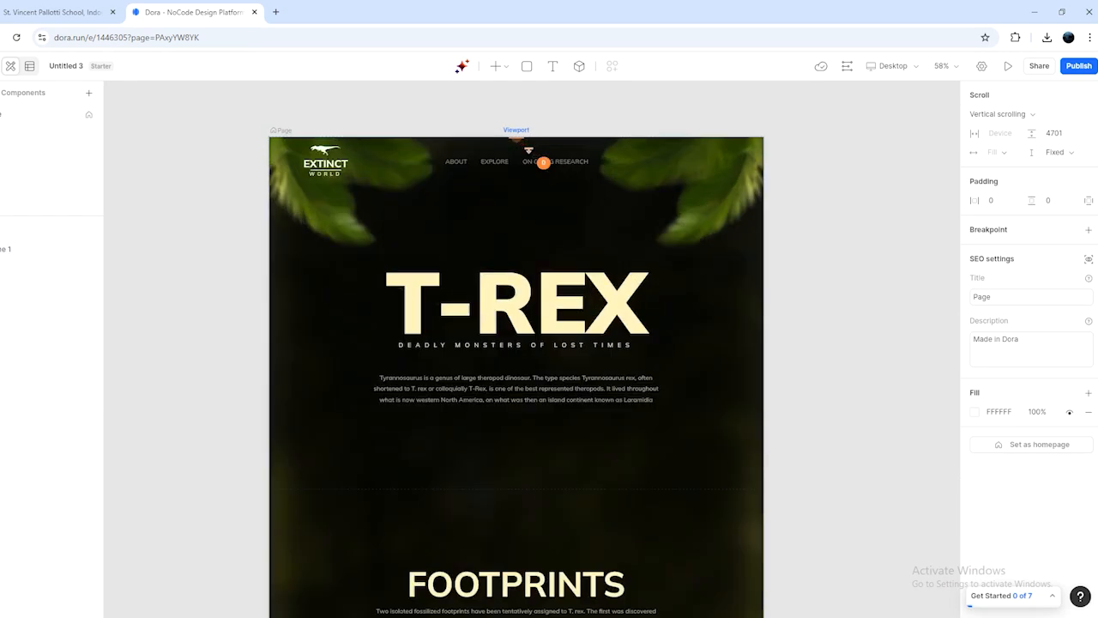
left_click(535, 171)
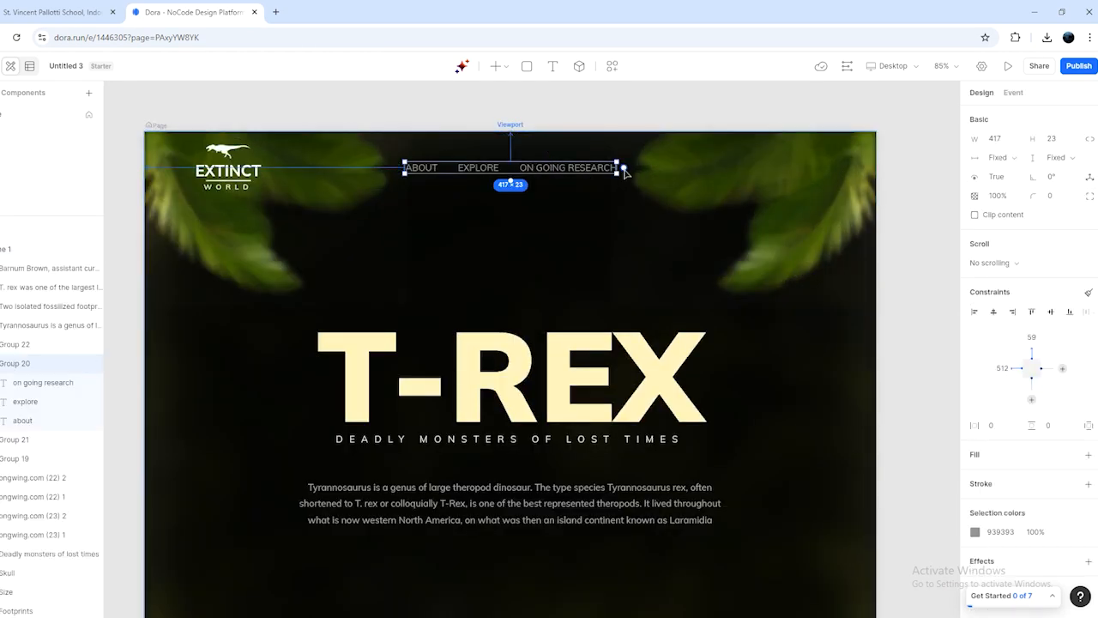
left_click_drag(625, 169, 877, 394)
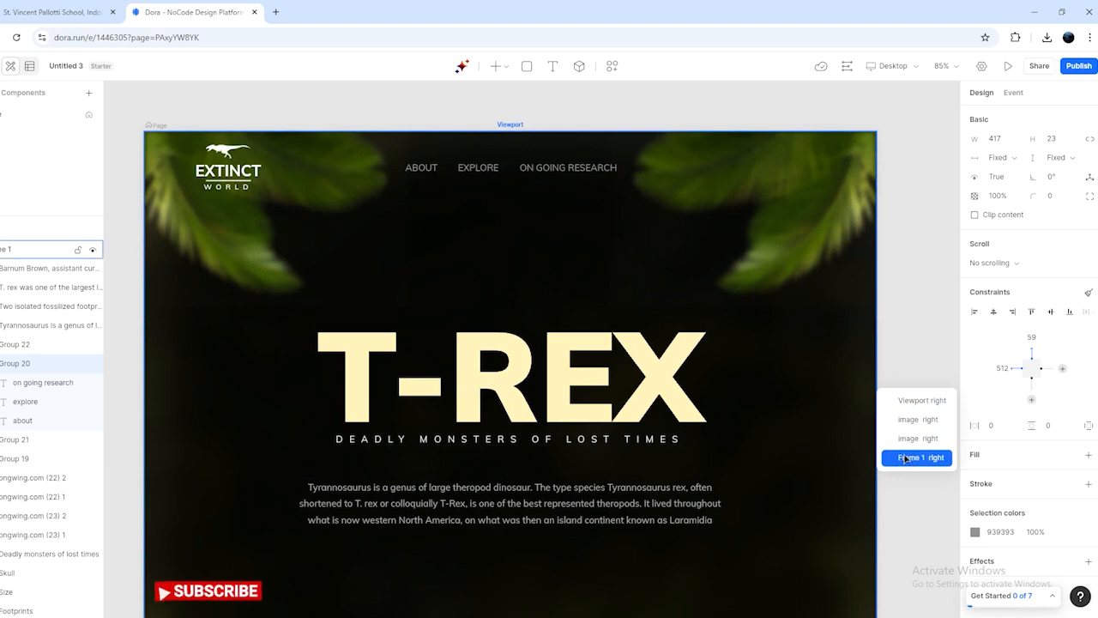
left_click(905, 459)
left_click_drag(511, 155, 511, 130)
left_click(539, 140)
left_click(153, 127)
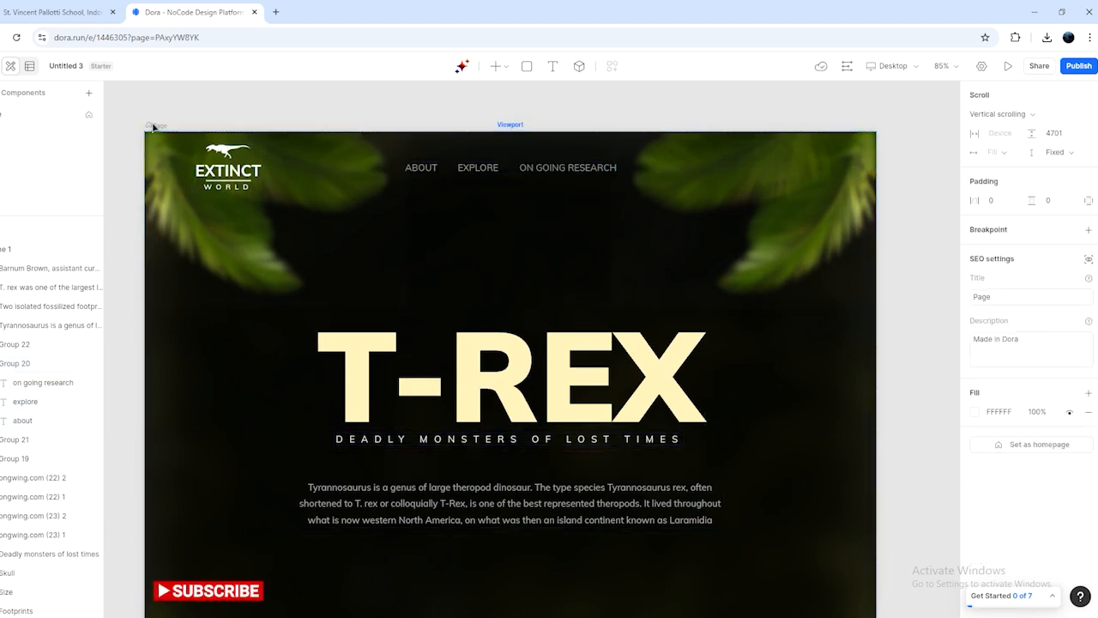
Preview the page to check how the navigation links behave while scrolling, and return to the editor.
left_click(1008, 67)
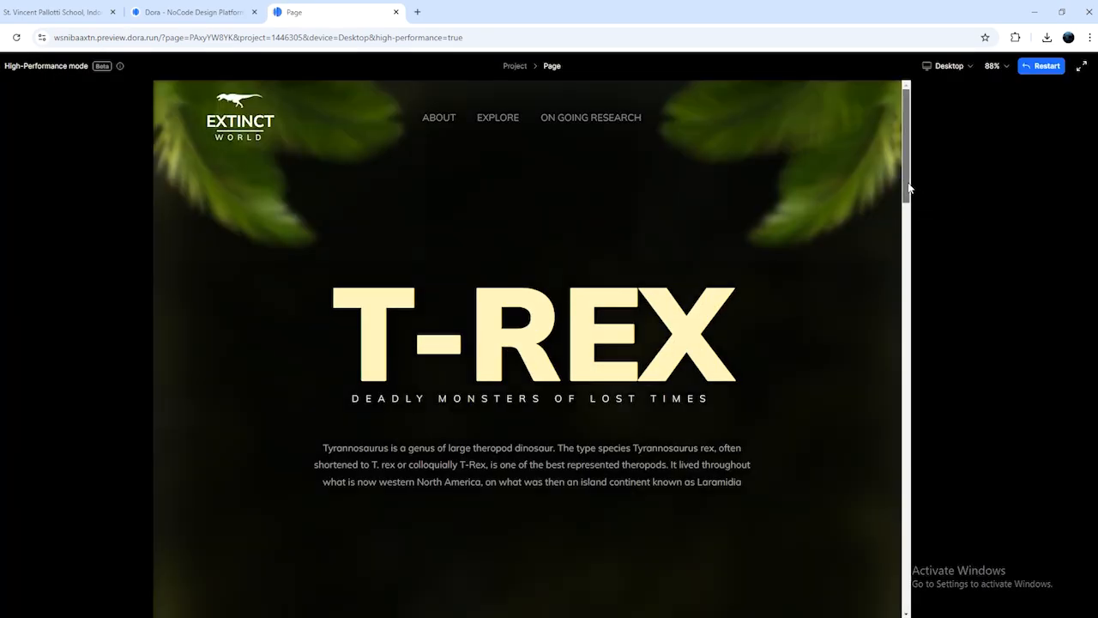
mouse_move(909, 184)
left_mouse_down()
mouse_move(911, 215)
mouse_move(914, 168)
left_mouse_up()
left_click(191, 12)
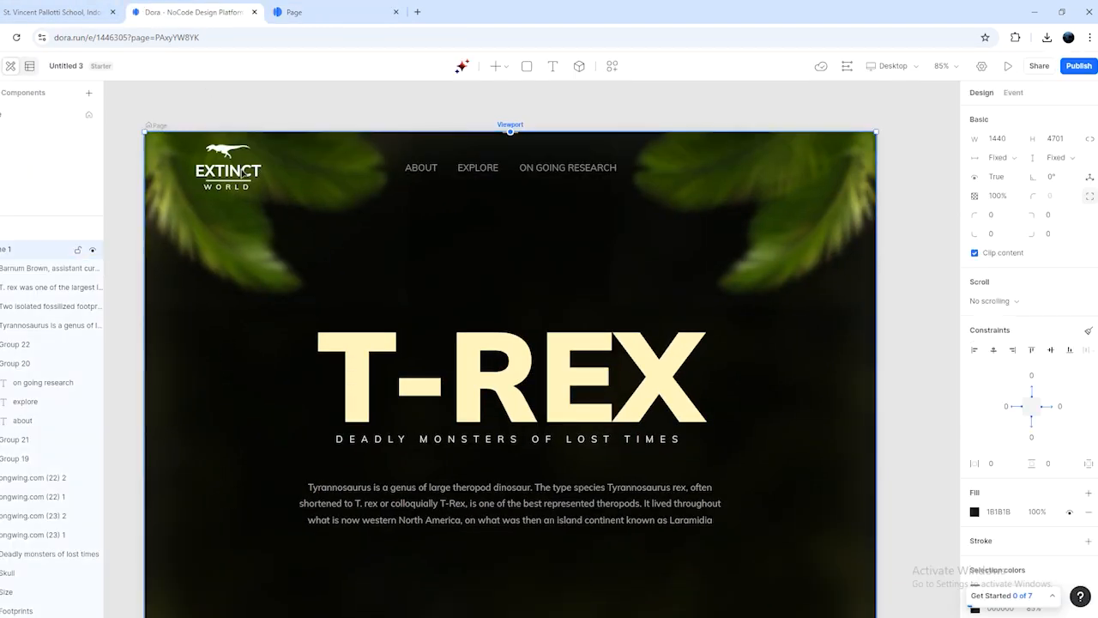
Constrain the header's Extinct World logo on its right side to the navigation links and at its top to the viewport.
left_click(244, 173)
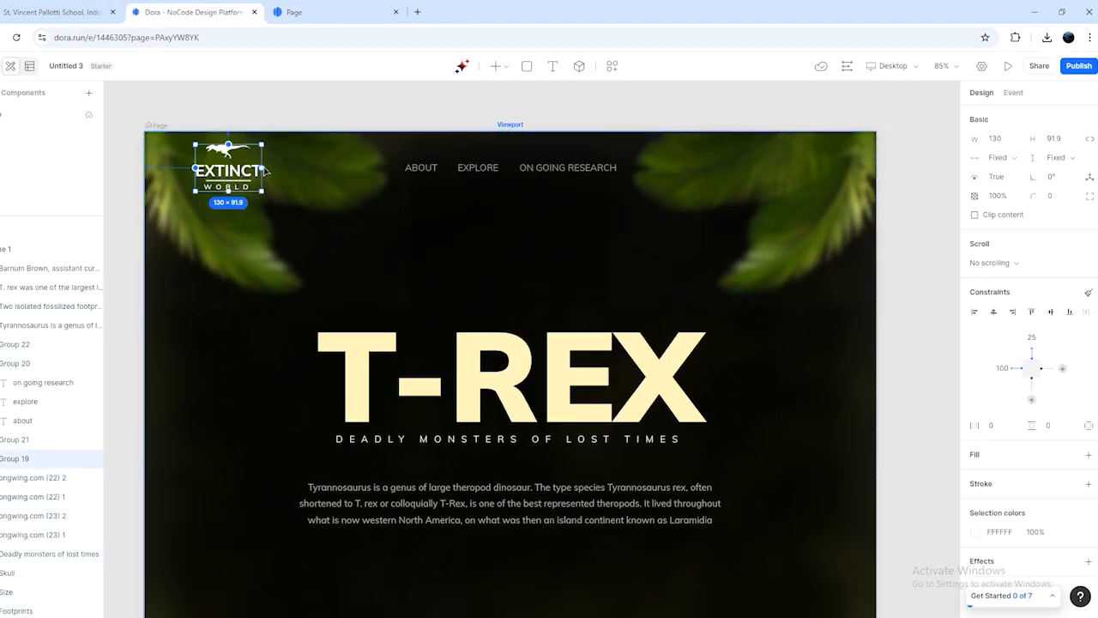
left_click_drag(264, 171, 391, 176)
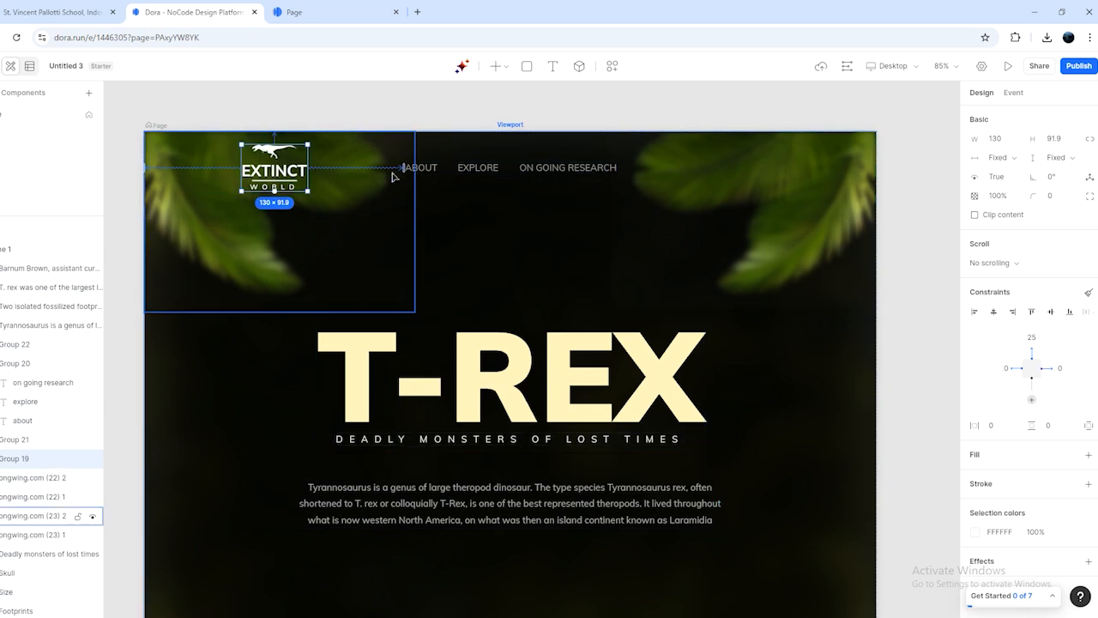
left_click_drag(275, 135, 512, 132)
left_click(542, 148)
Reload the page preview and check the logo and navigation links while scrolling.
left_click(321, 12)
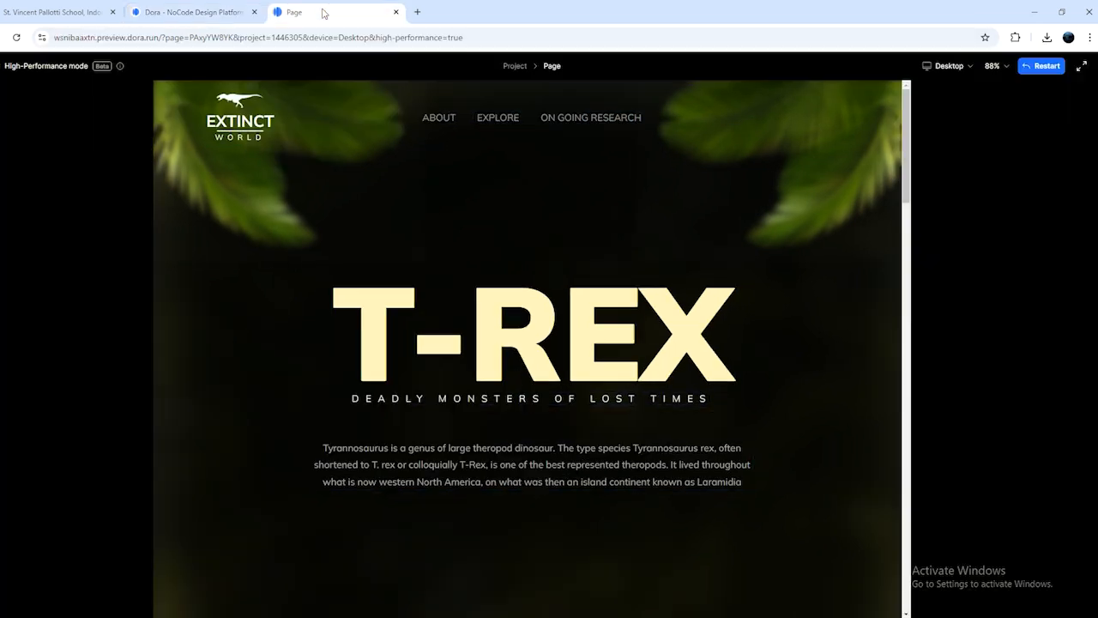
left_click(17, 37)
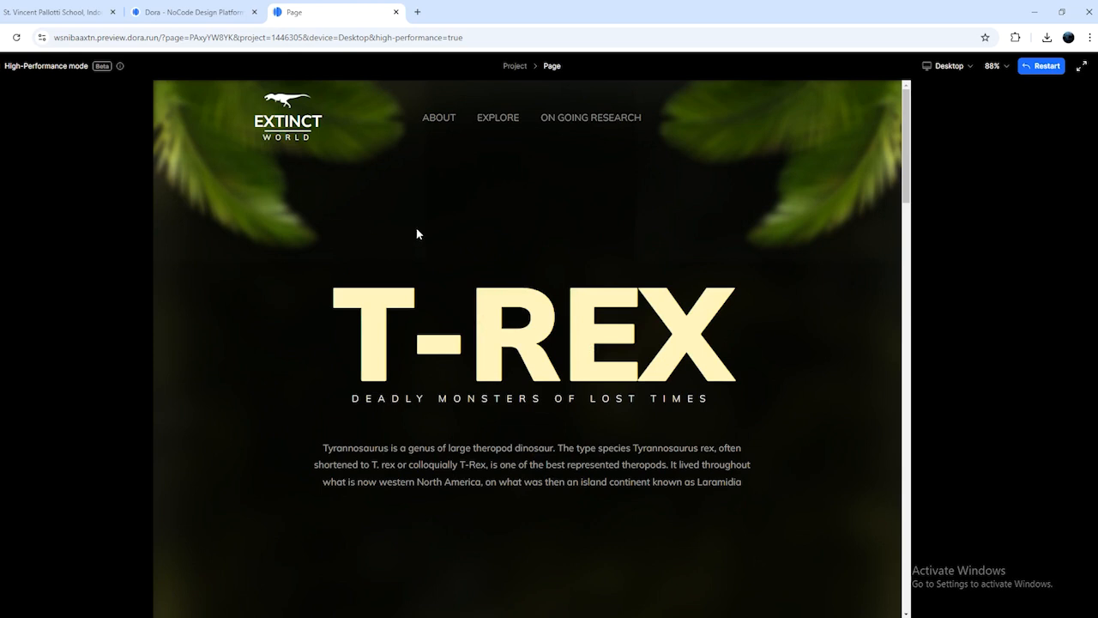
scroll(418, 234, "down", 3)
scroll(418, 231, "up", 3)
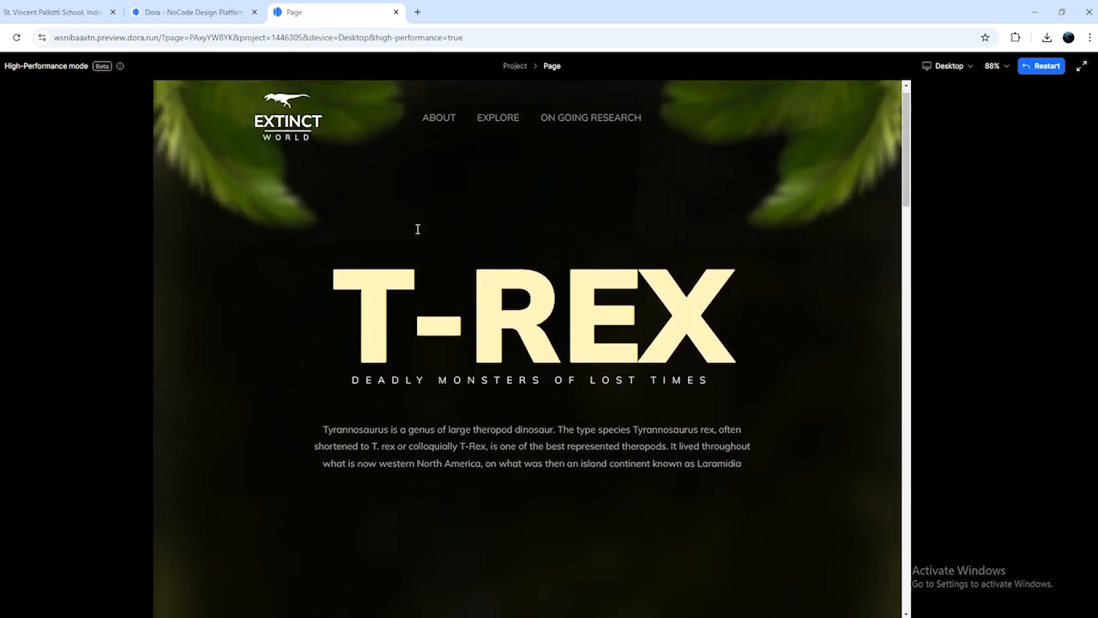
Examine the header and title area of the original design in Figma, and switch back to the Dora editor.
key("ctrl+Tab")
scroll(375, 172, "up", 5)
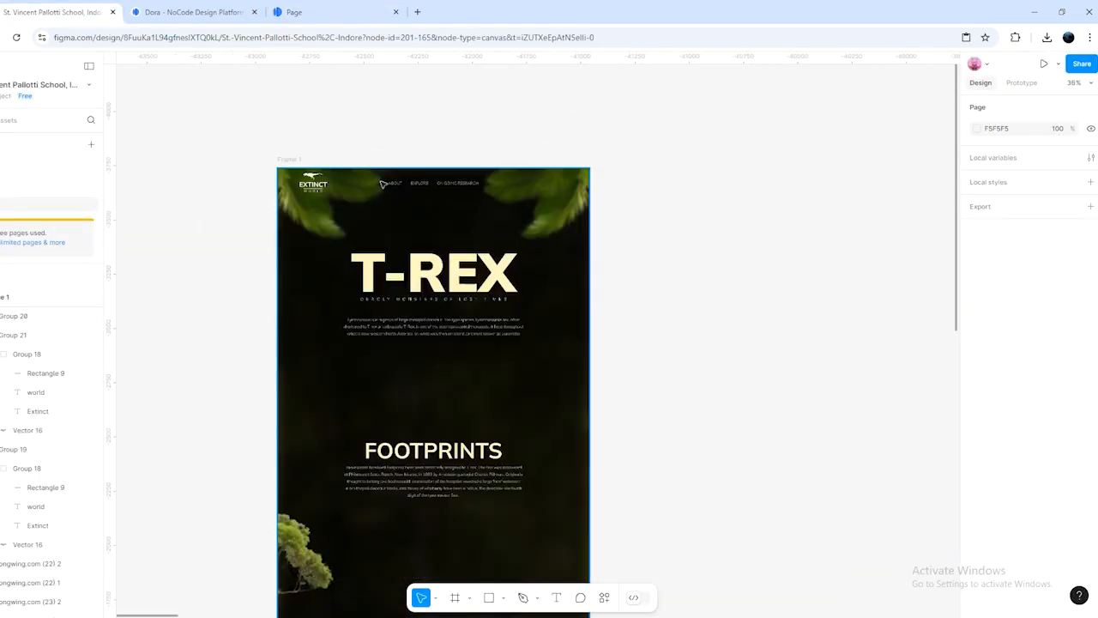
scroll(383, 183, "up", 3)
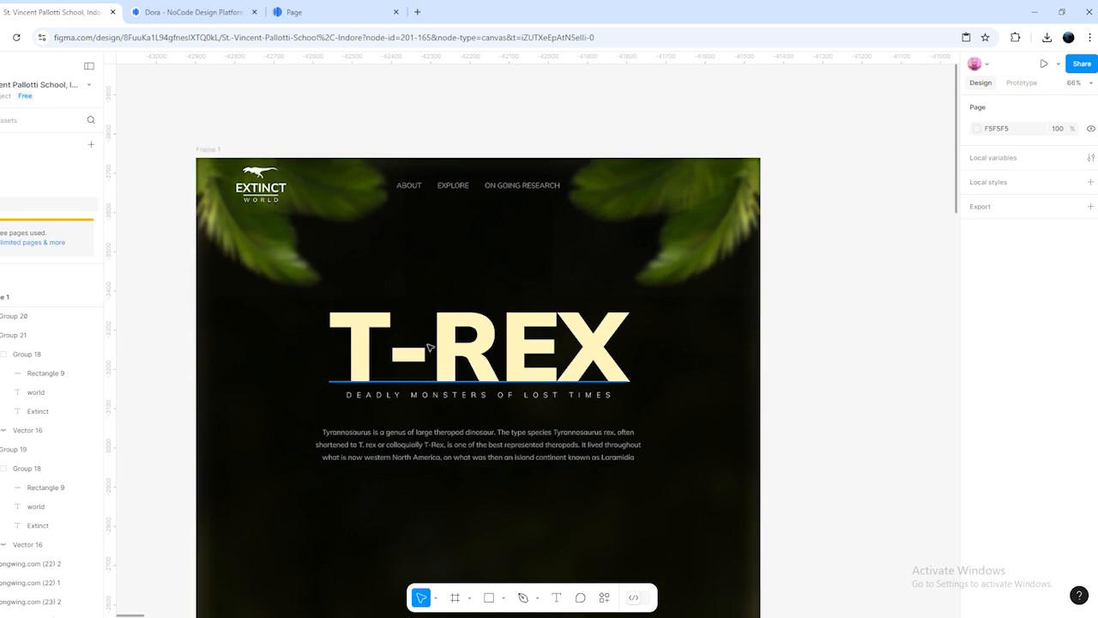
left_click(189, 10)
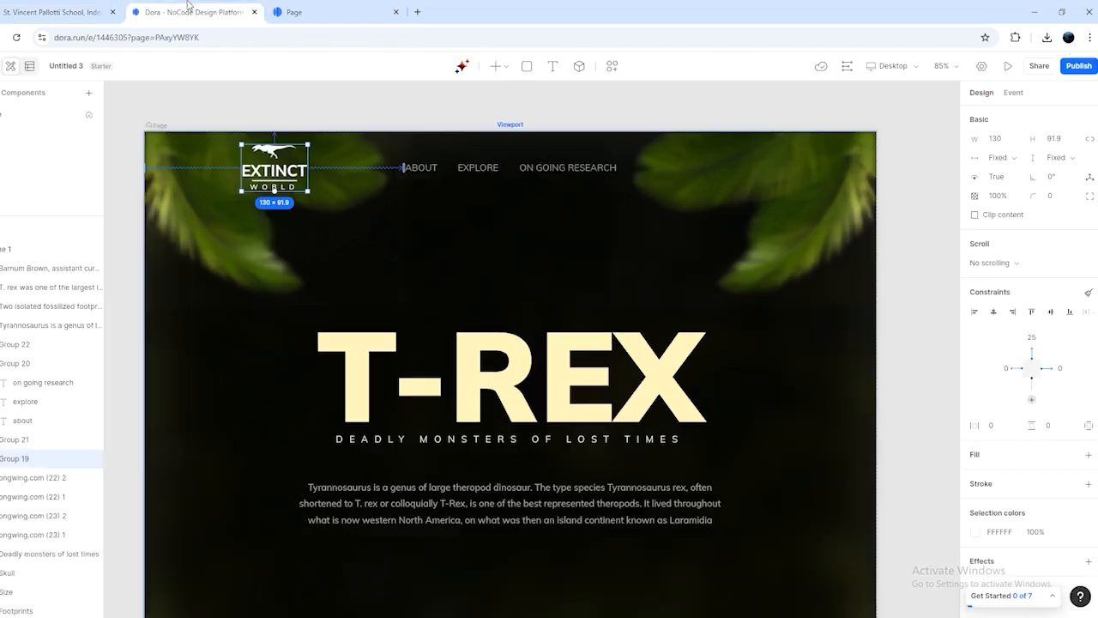
Draw a rectangle about 169 high across the top of the page, and set its width to 1440.
left_click(527, 66)
mouse_move(145, 131)
left_mouse_down()
mouse_move(237, 218)
mouse_move(249, 218)
left_mouse_up()
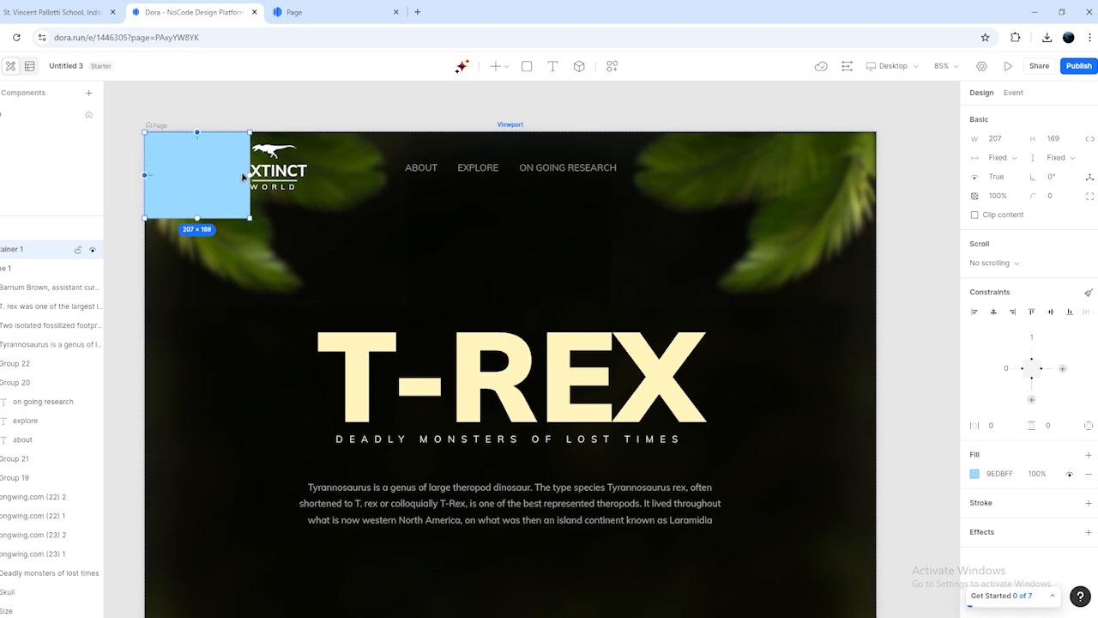
left_click_drag(251, 174, 301, 173)
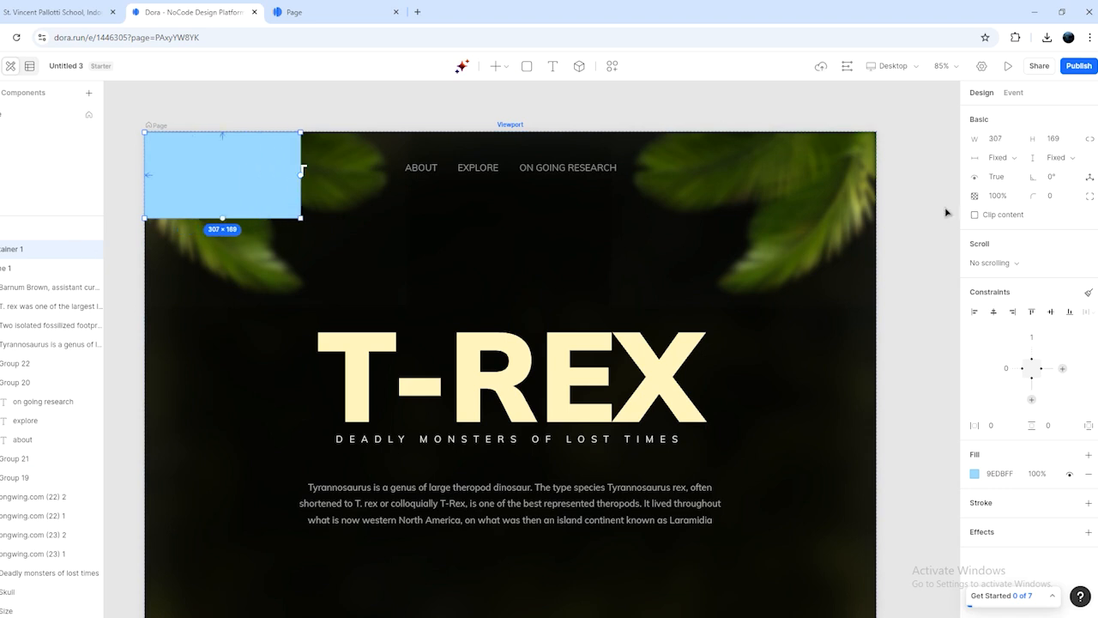
left_click(1006, 141)
type("1440")
key("Return")
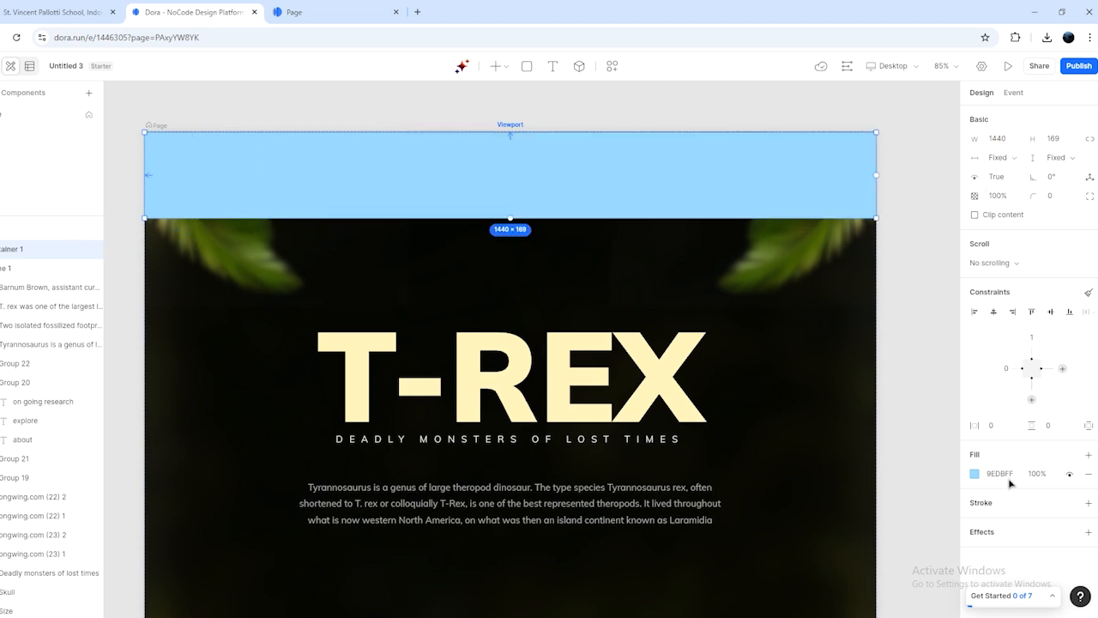
Fill the header rectangle with 000000 at 85% opacity and place its layer directly below Group 19.
type("000000")
key("Return")
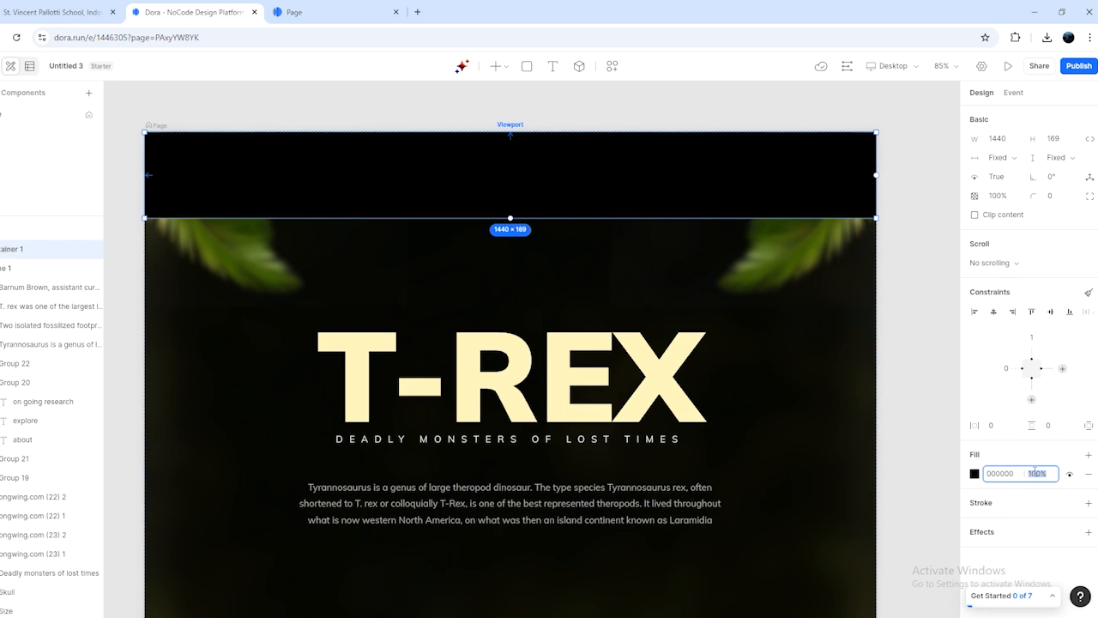
key("Return")
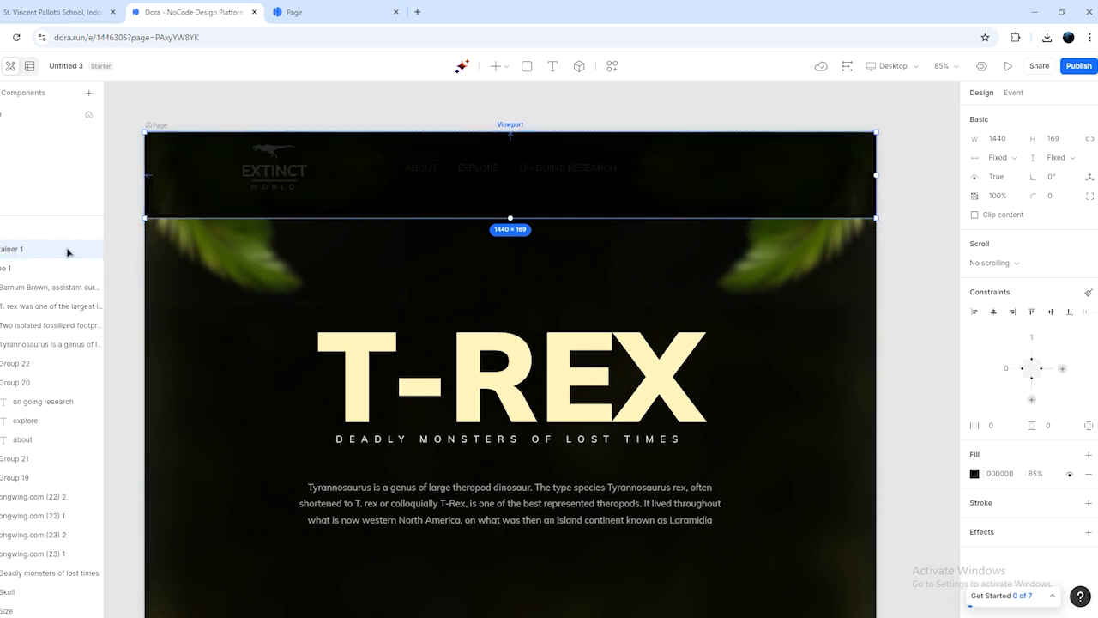
left_click(13, 478)
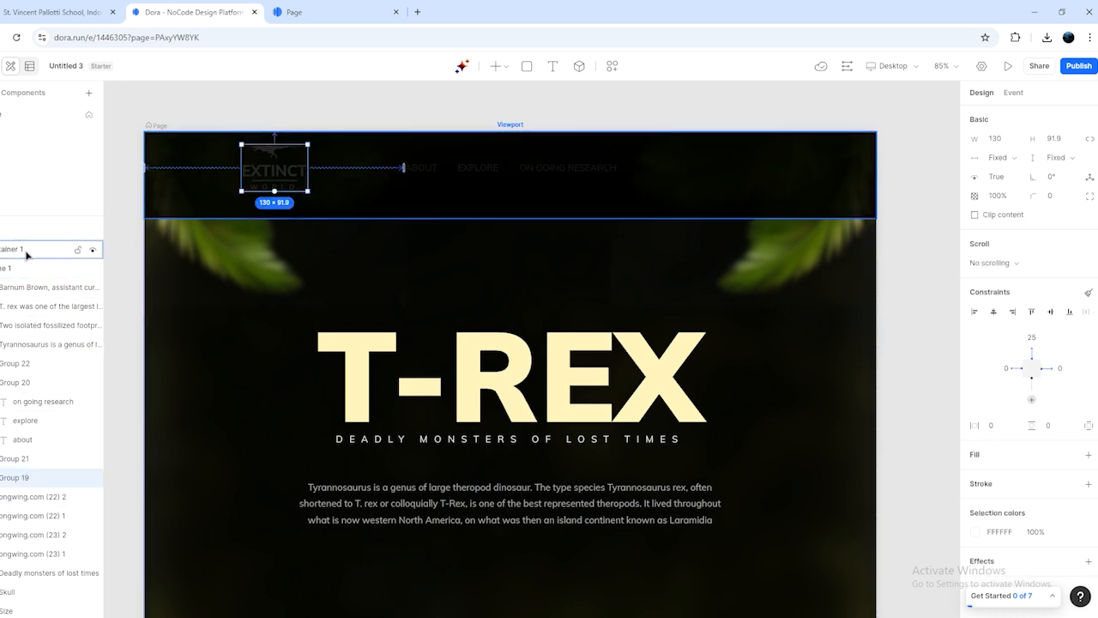
left_click_drag(26, 255, 29, 487)
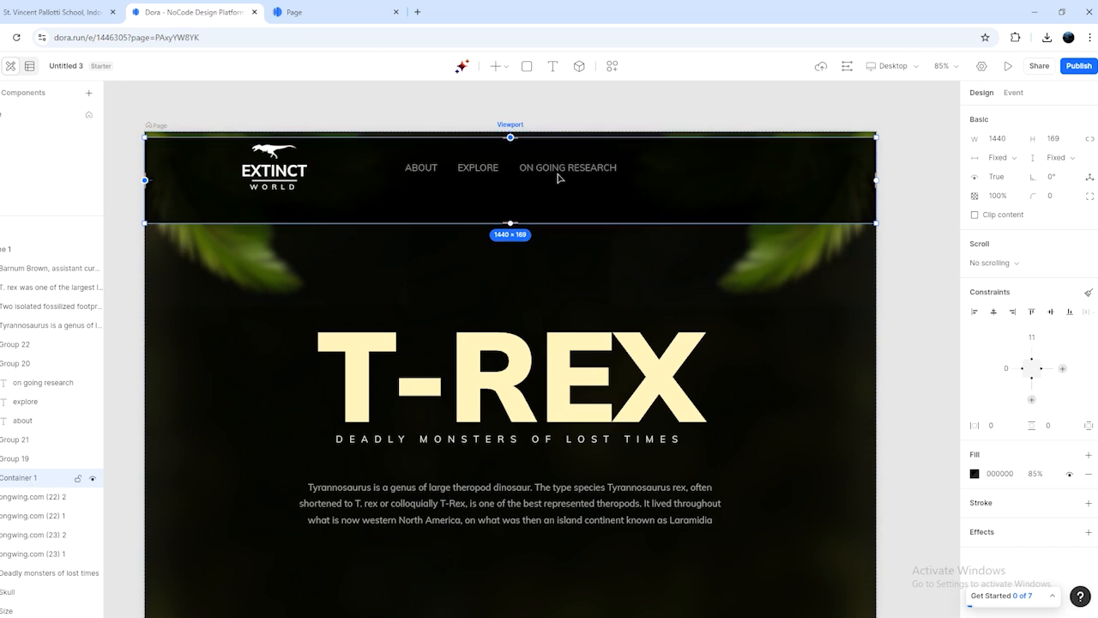
Move the black header bar up to an offset of 1 from the page's upper edge and constrain its top to the viewport.
scroll(544, 101, "up", 5)
left_click_drag(435, 226, 437, 209)
left_click(473, 215)
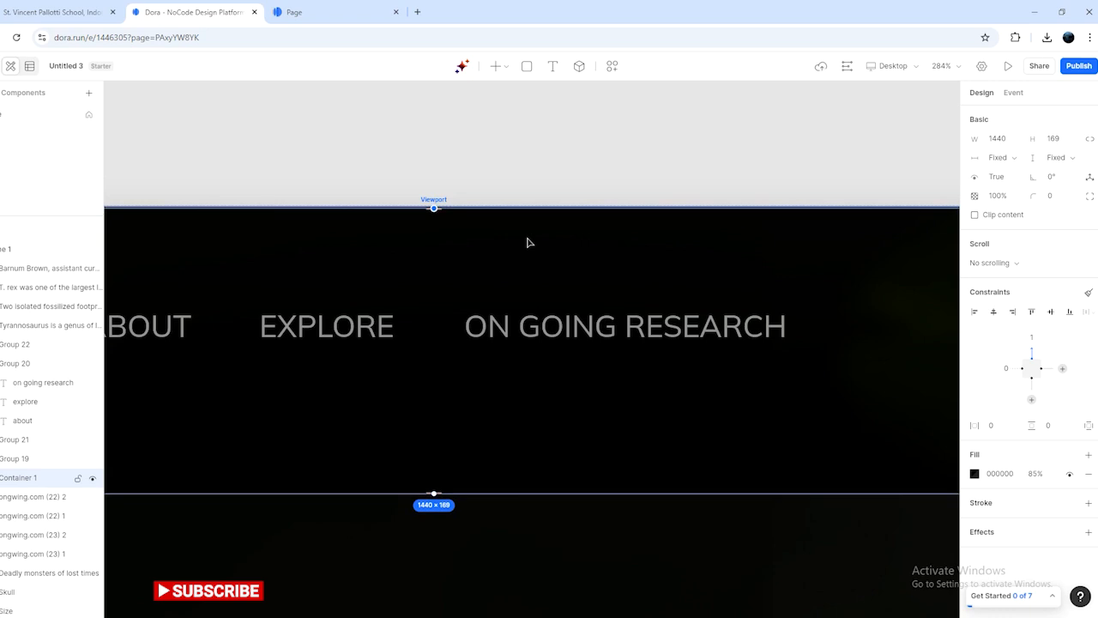
scroll(439, 245, "down", 5, "ctrl")
Check in the page preview how the black header bar behaves while scrolling, and return to the editor.
left_click(292, 12)
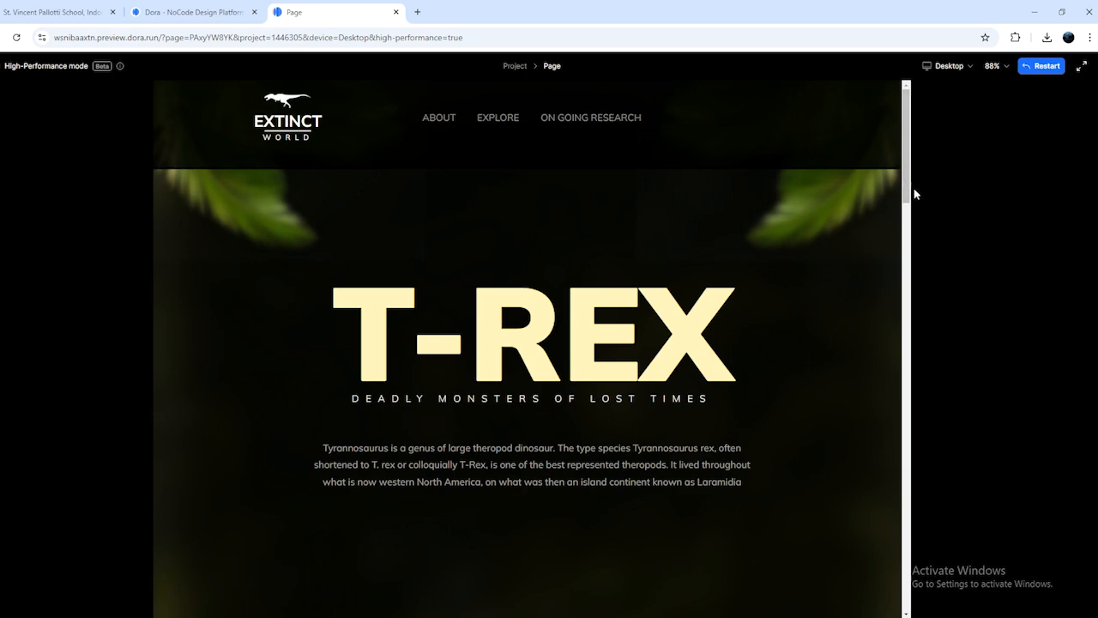
scroll(909, 208, "down", 3)
scroll(912, 217, "up", 3)
scroll(918, 169, "down", 1)
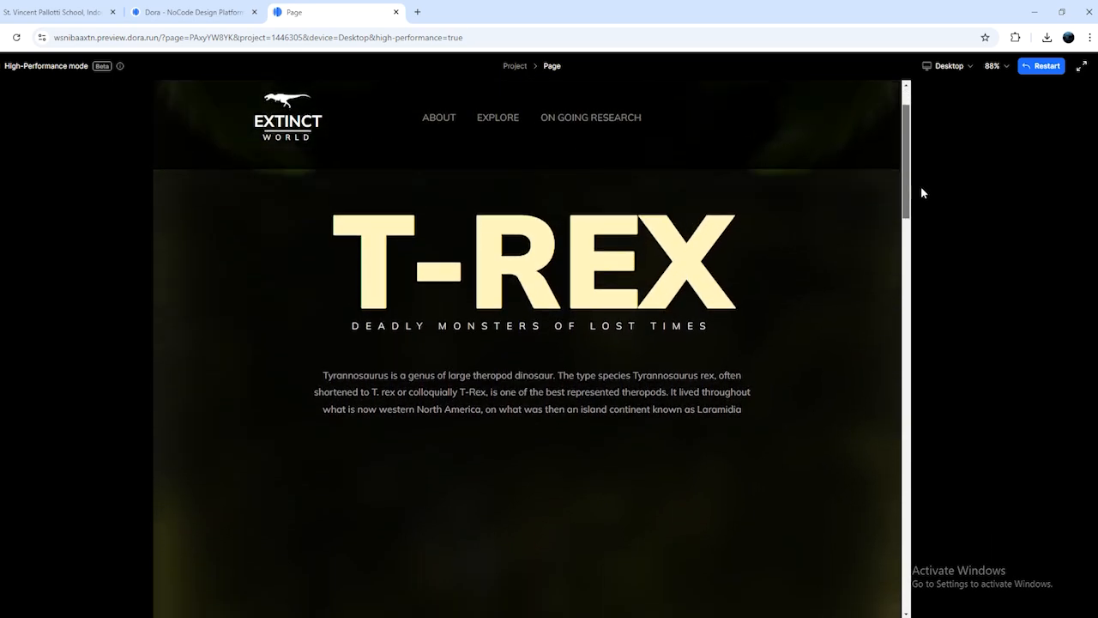
scroll(920, 172, "up", 1)
left_click(194, 12)
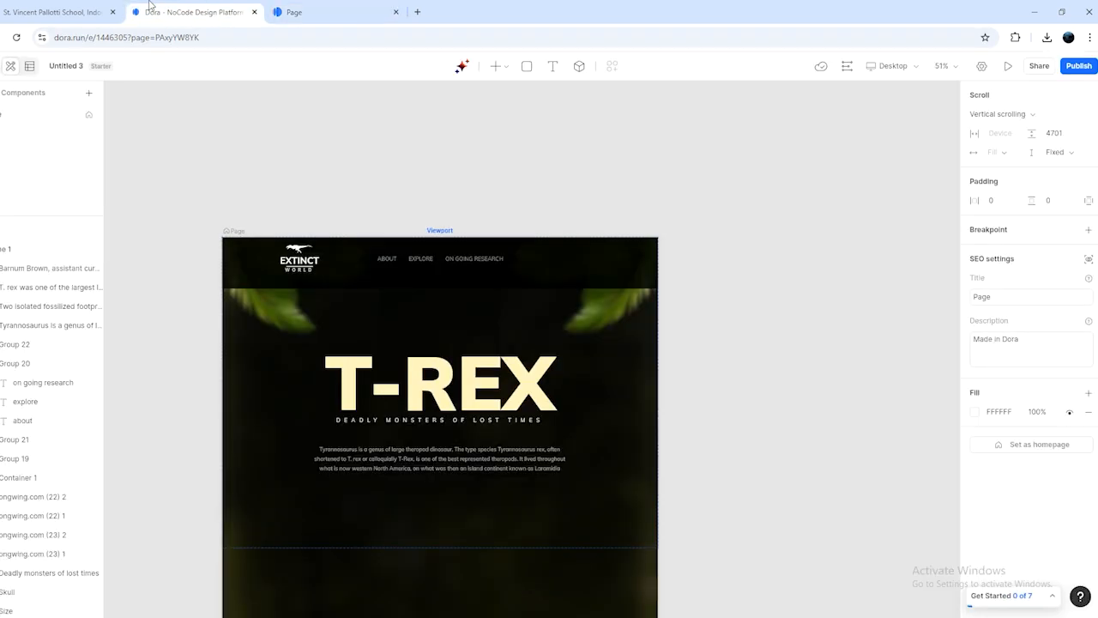
Reduce the height of the black header bar so that it ends just below the Extinct World logo.
left_click(362, 286)
scroll(446, 273, "up", 5)
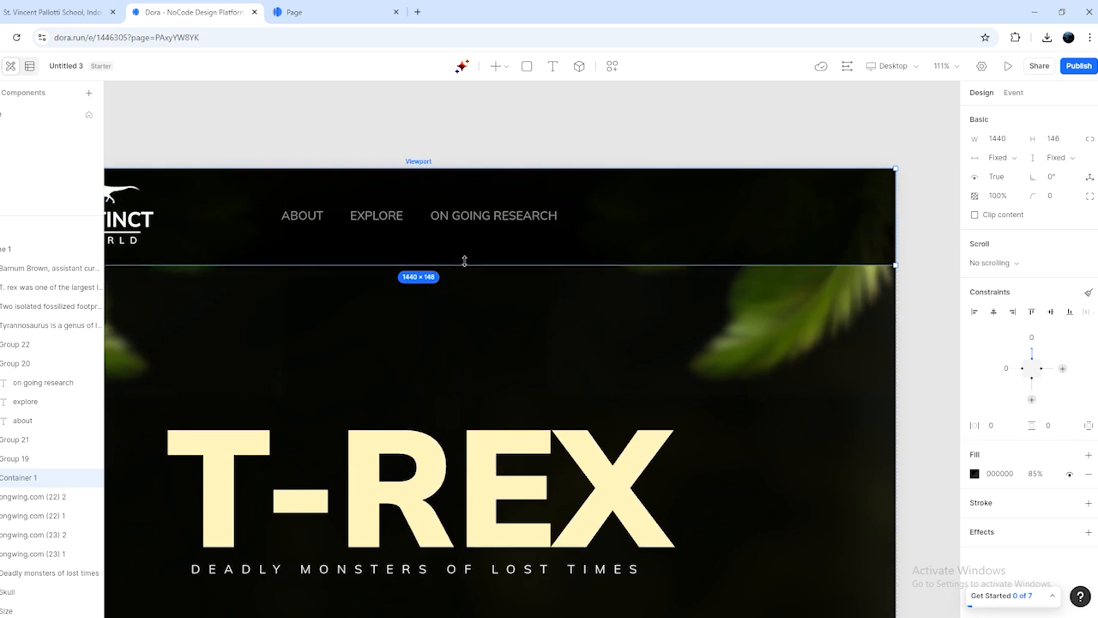
scroll(318, 150, "down", 6)
left_click(318, 149)
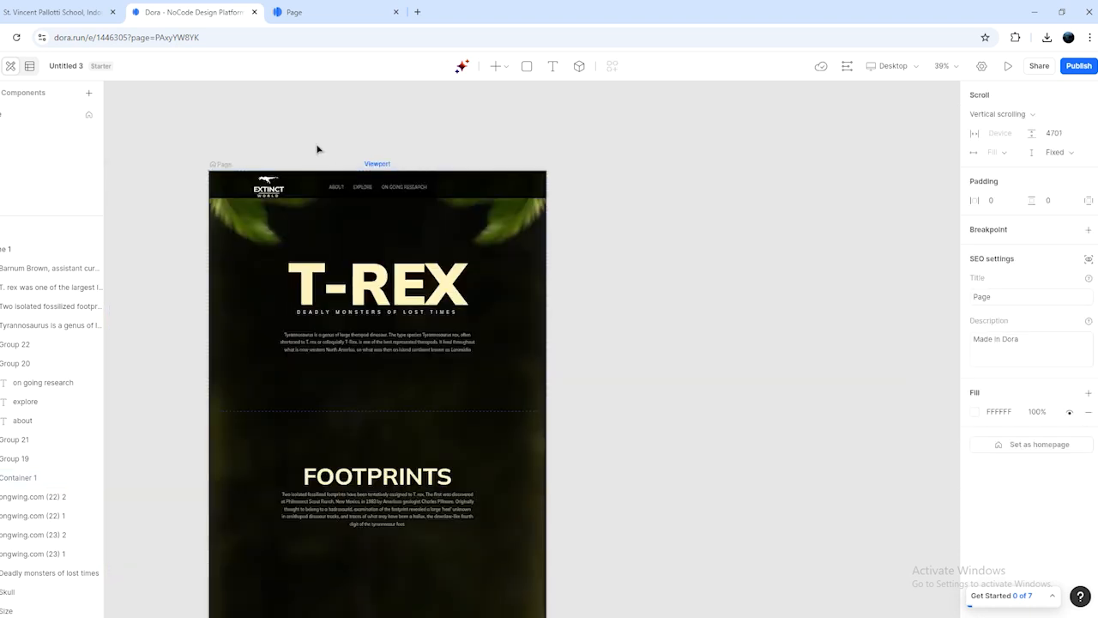
Nudge the Extinct World logo slightly upward within the header bar.
scroll(257, 148, "up", 4)
left_click(283, 247)
left_click(283, 247)
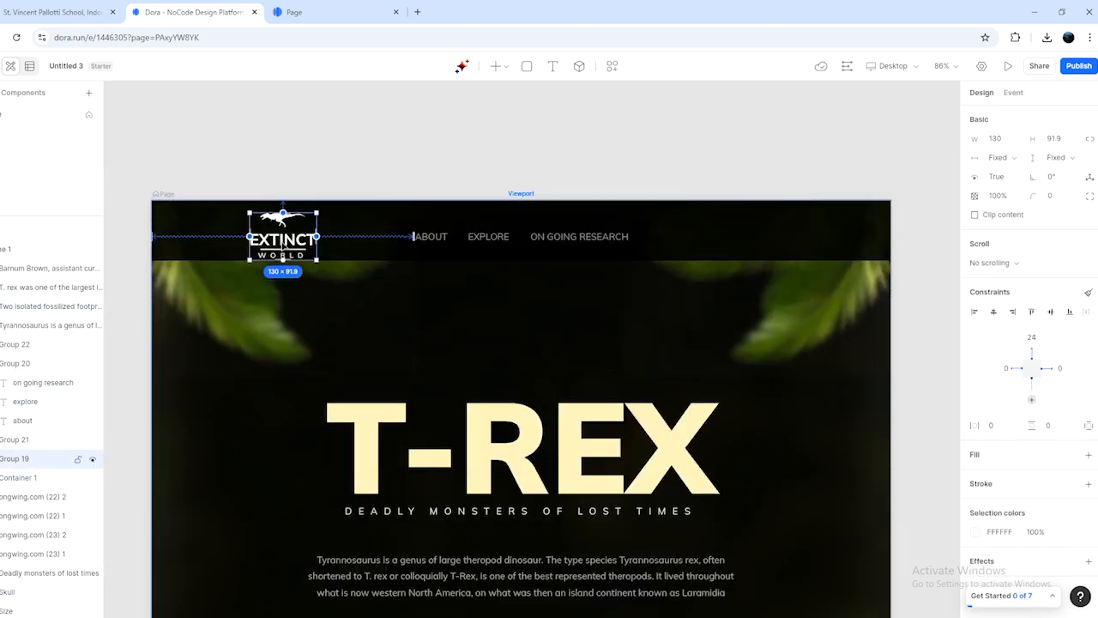
left_click_drag(283, 247, 283, 244)
left_click(327, 138)
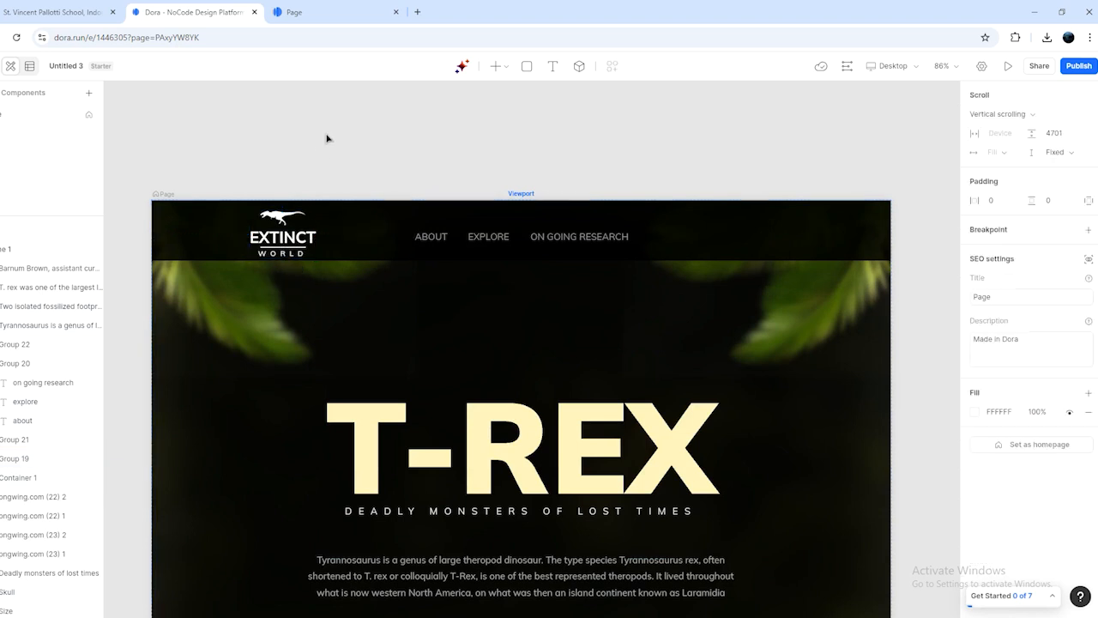
Move the navigation links group up in the header bar to a top offset of 50.
scroll(510, 241, "down", 3)
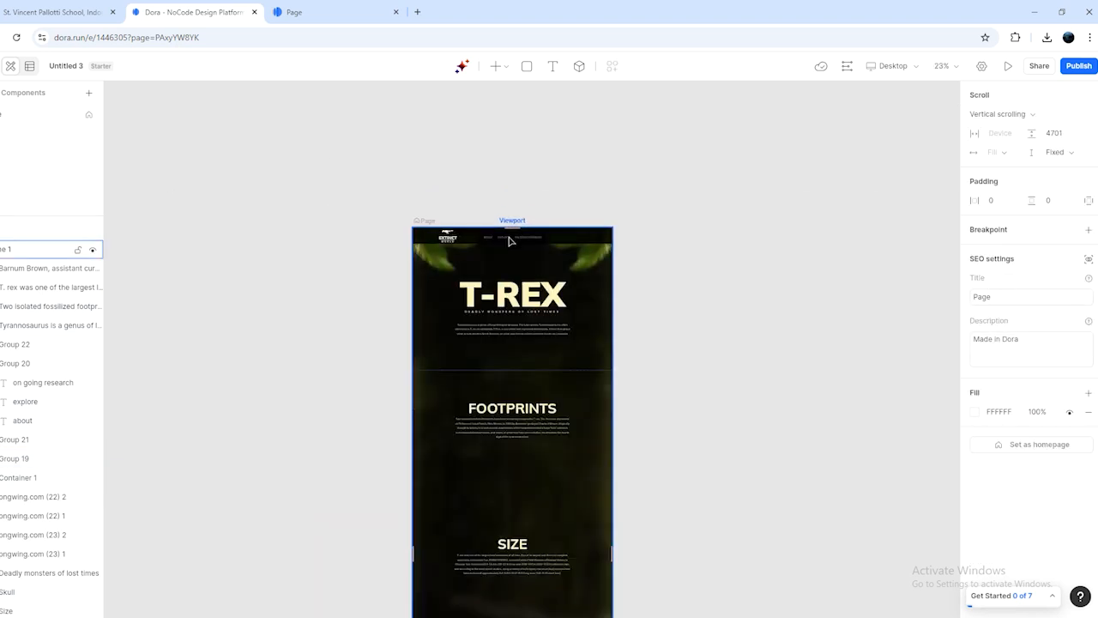
scroll(507, 240, "up", 2)
left_click(507, 240)
left_click(505, 242)
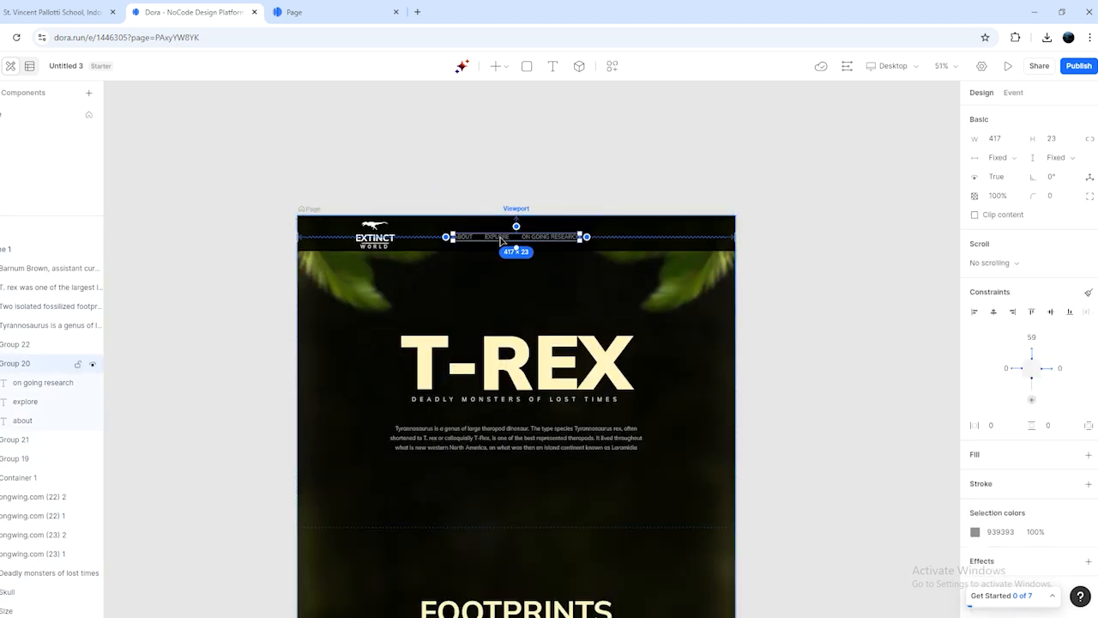
left_click_drag(503, 242, 494, 241)
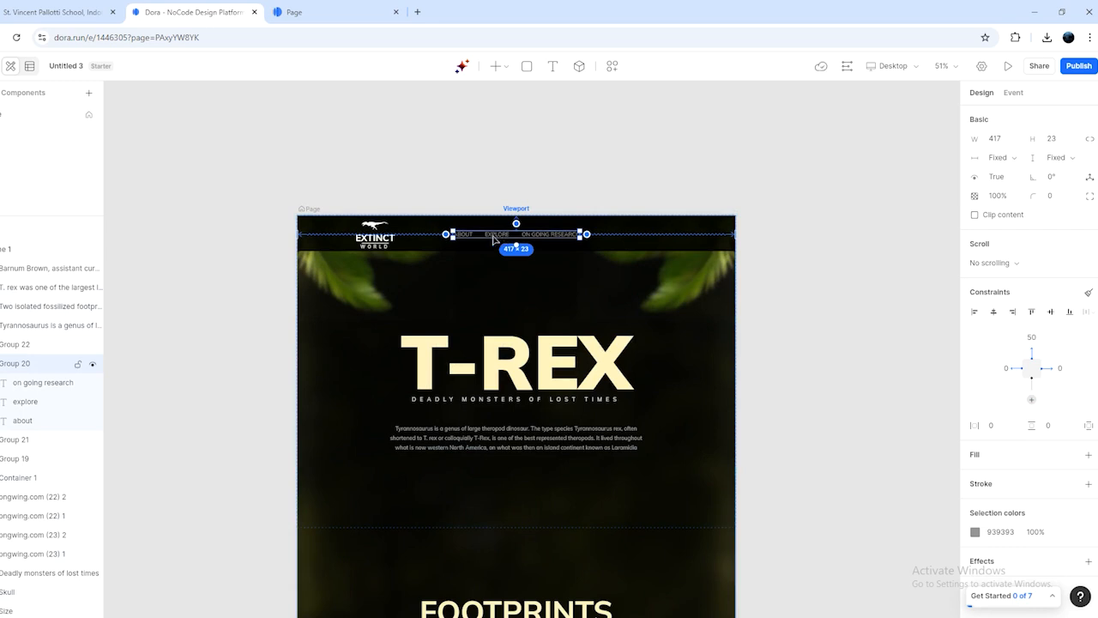
left_click(498, 169)
scroll(498, 169, "down", 1)
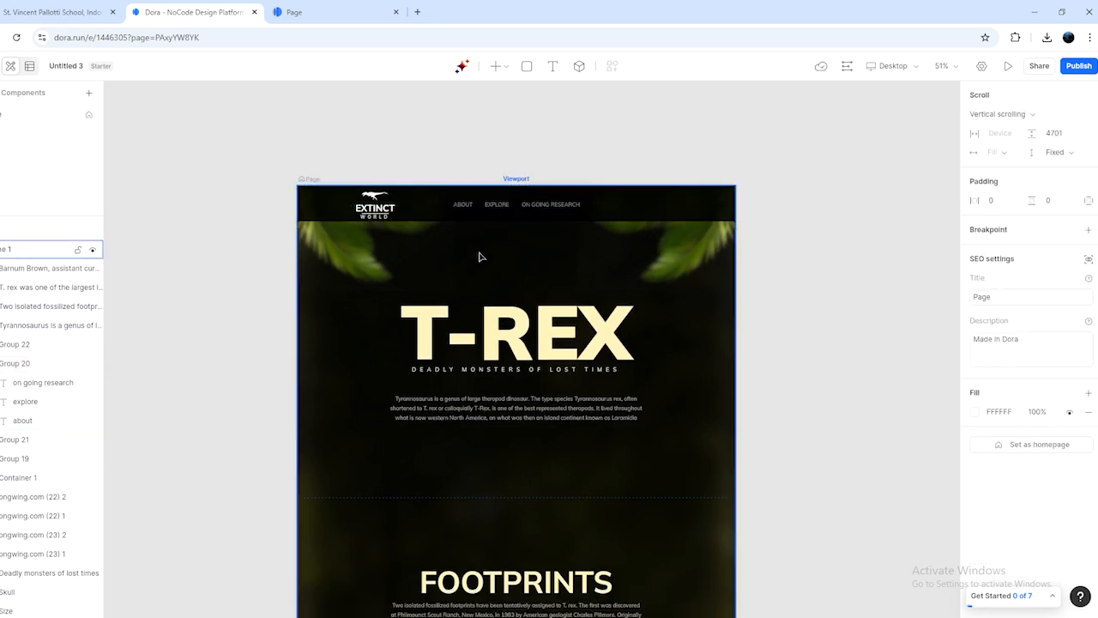
Look over the page sections, reload the page preview to check the adjusted header while scrolling, and return to the editor.
scroll(478, 253, "down", 5)
scroll(473, 255, "down", 3)
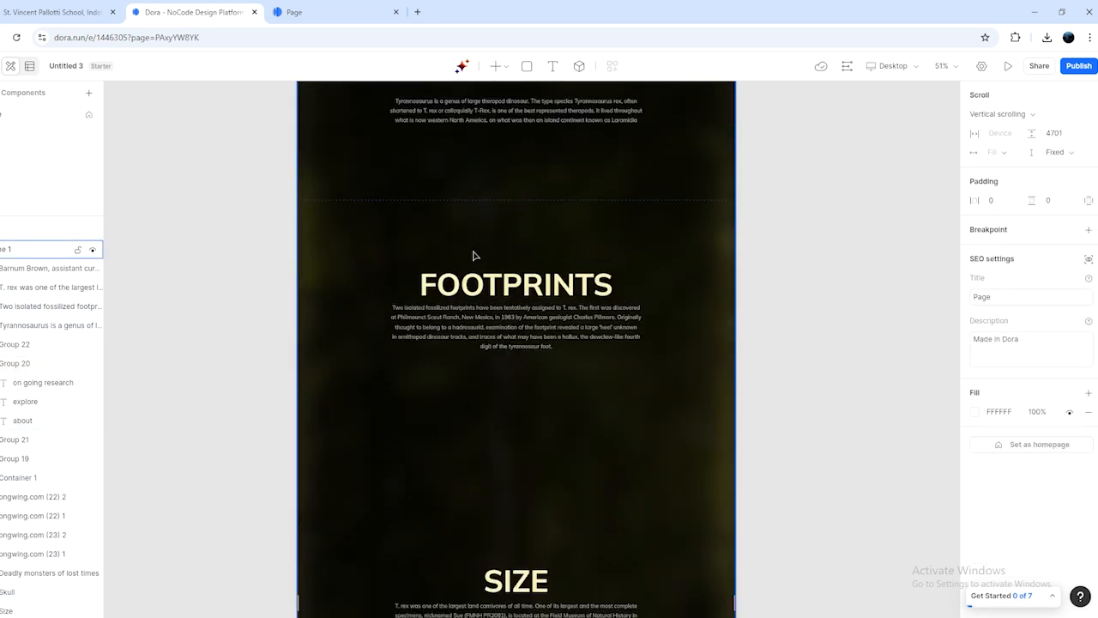
scroll(473, 255, "down", 5)
scroll(473, 255, "up", 5)
scroll(468, 249, "up", 1)
left_click(297, 12)
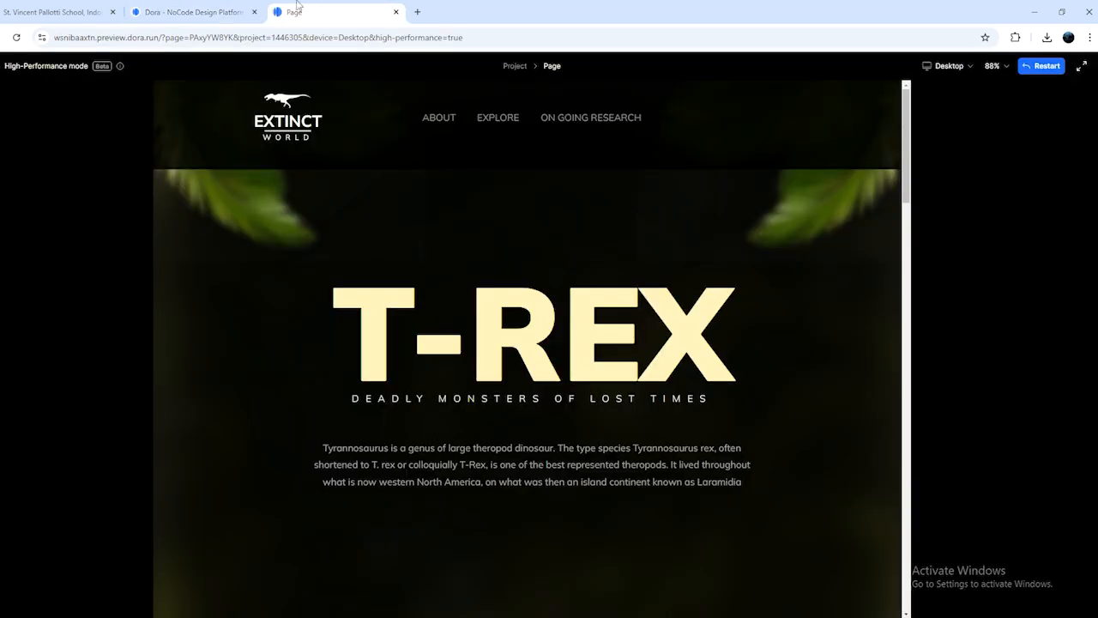
left_click(17, 37)
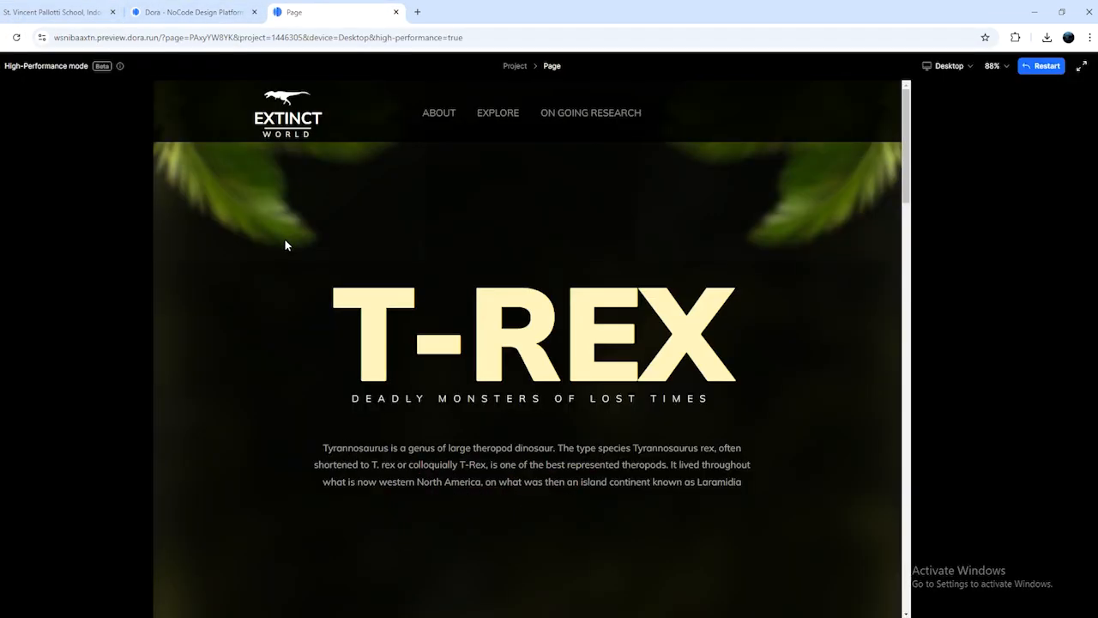
left_click_drag(909, 192, 915, 94)
left_click(193, 12)
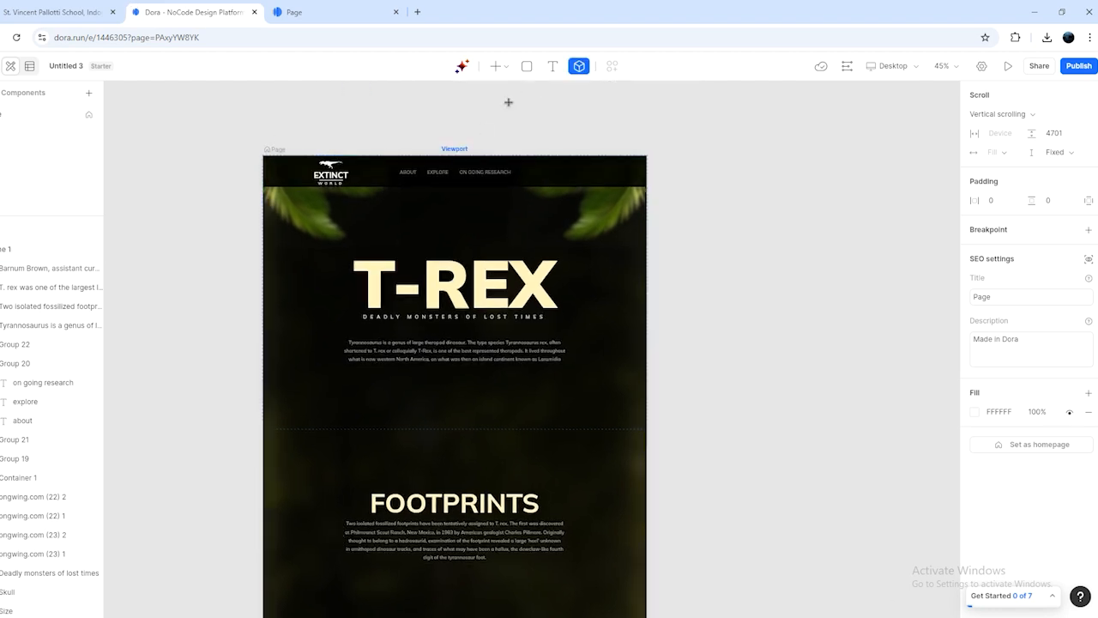
Draw a 3D widget about 904 high over the T-Rex title section below the header, and set its width to Fill.
left_click_drag(263, 186, 640, 425)
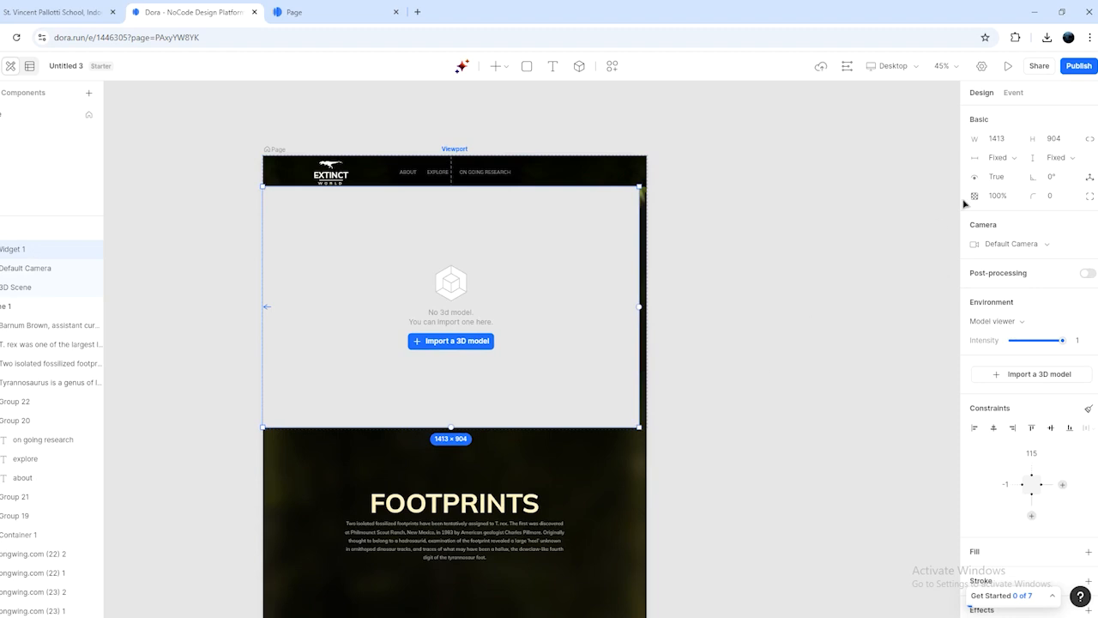
left_click(1000, 157)
left_click(1013, 197)
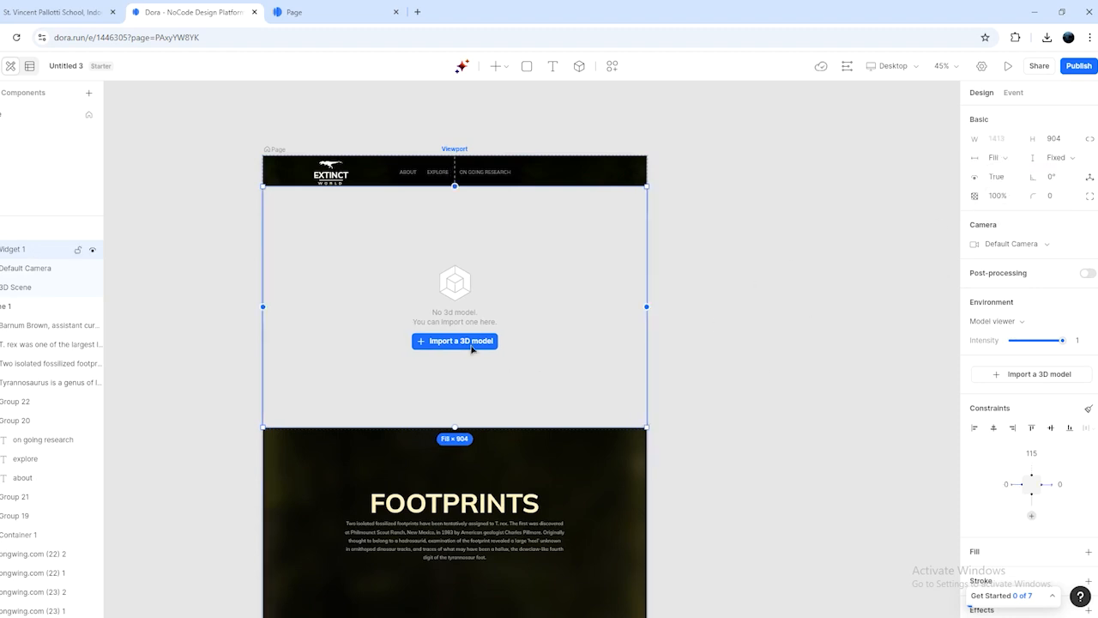
Open sketchfab.com in a new browser tab.
left_click(417, 12)
type("sketchfab.com")
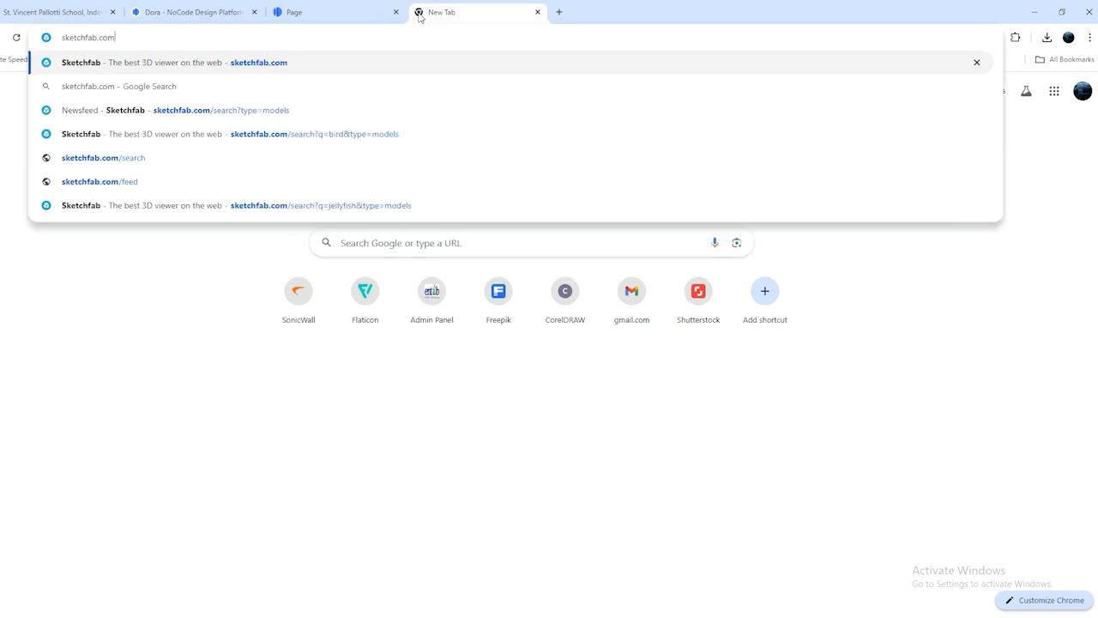
key("Return")
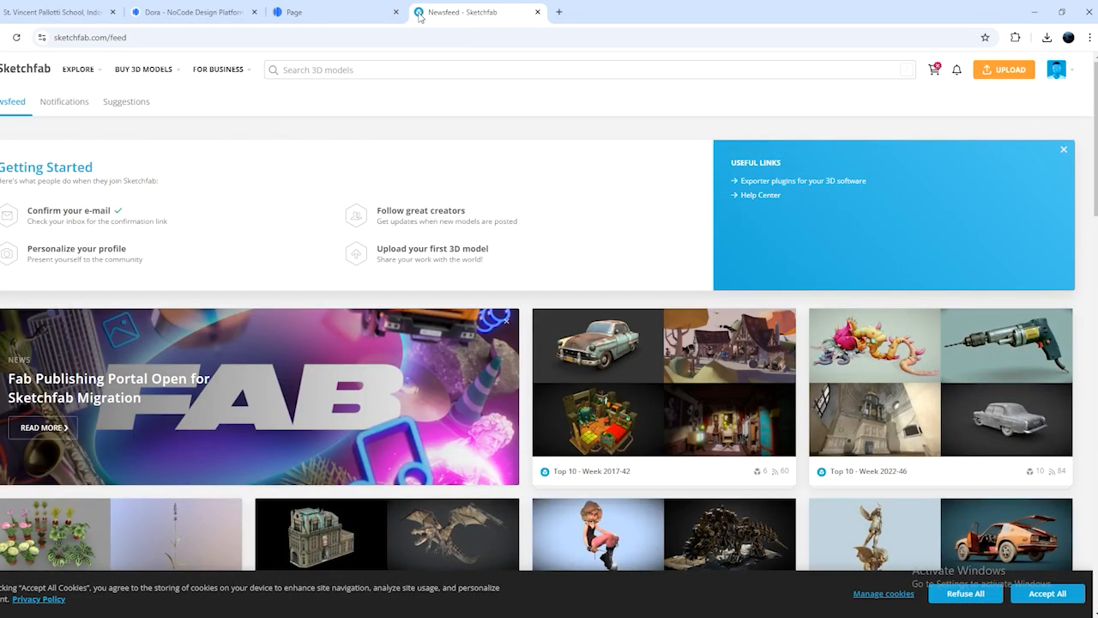
Search Sketchfab for "dinosaur" models and limit the results to the Free Standard license.
left_click(429, 69)
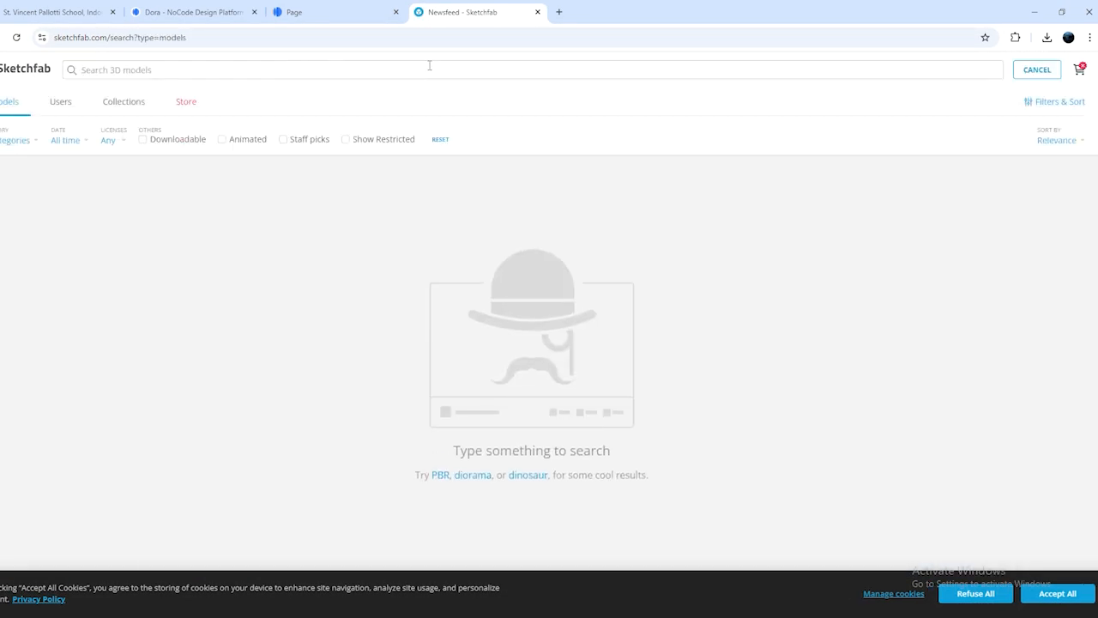
type("dinosaur")
key("Return")
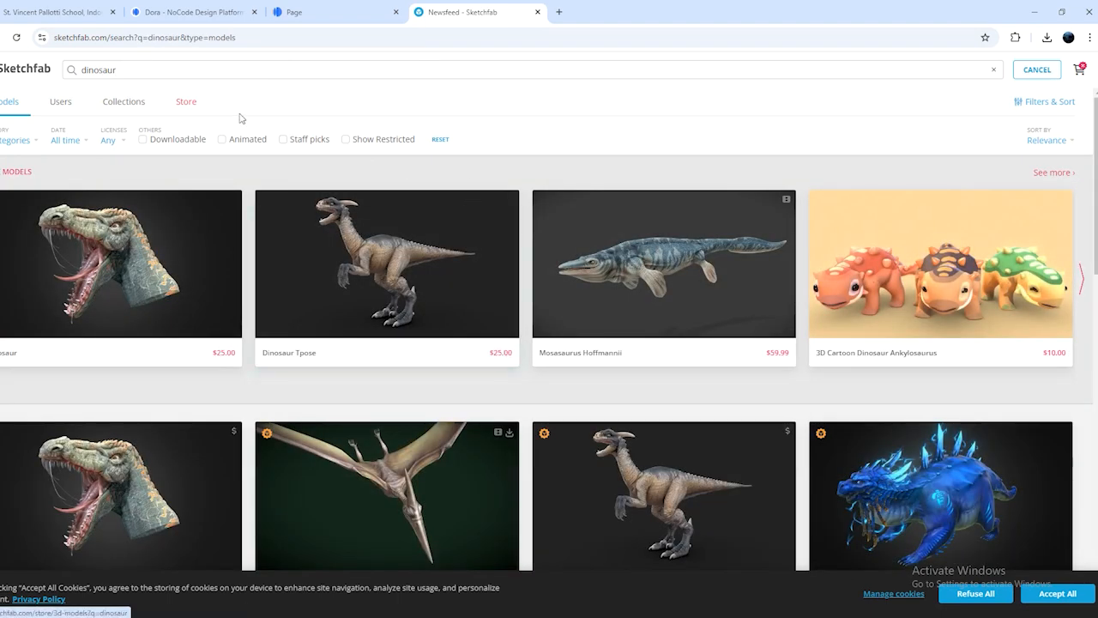
left_click(121, 142)
left_click(138, 316)
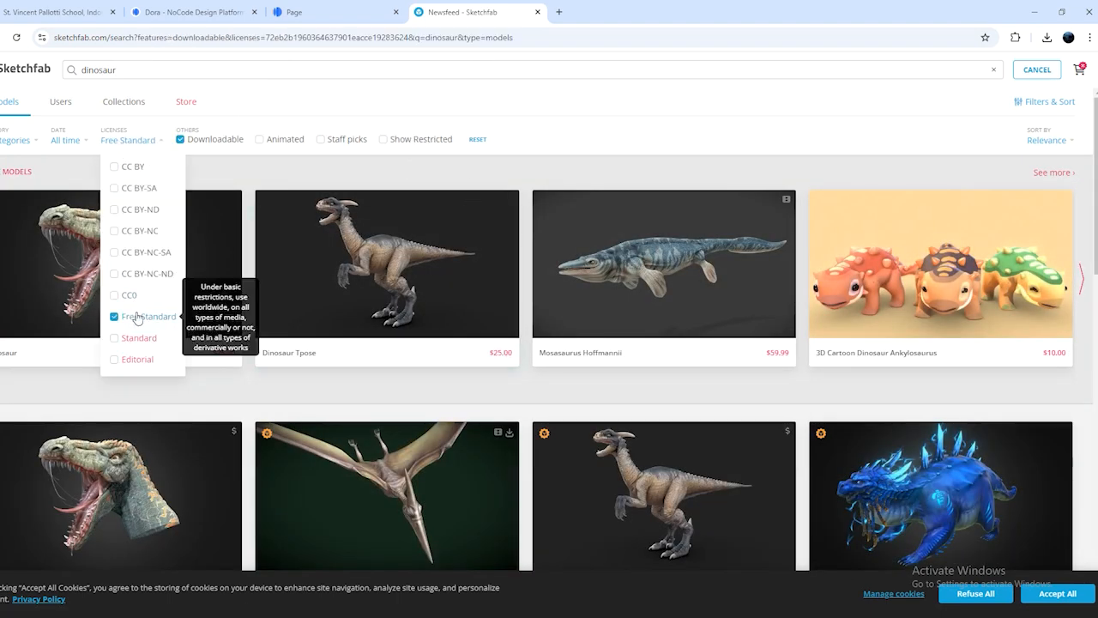
Browse the filtered dinosaur models and open Animated T-Rex to inspect it in the 3D viewer.
scroll(558, 166, "down", 4)
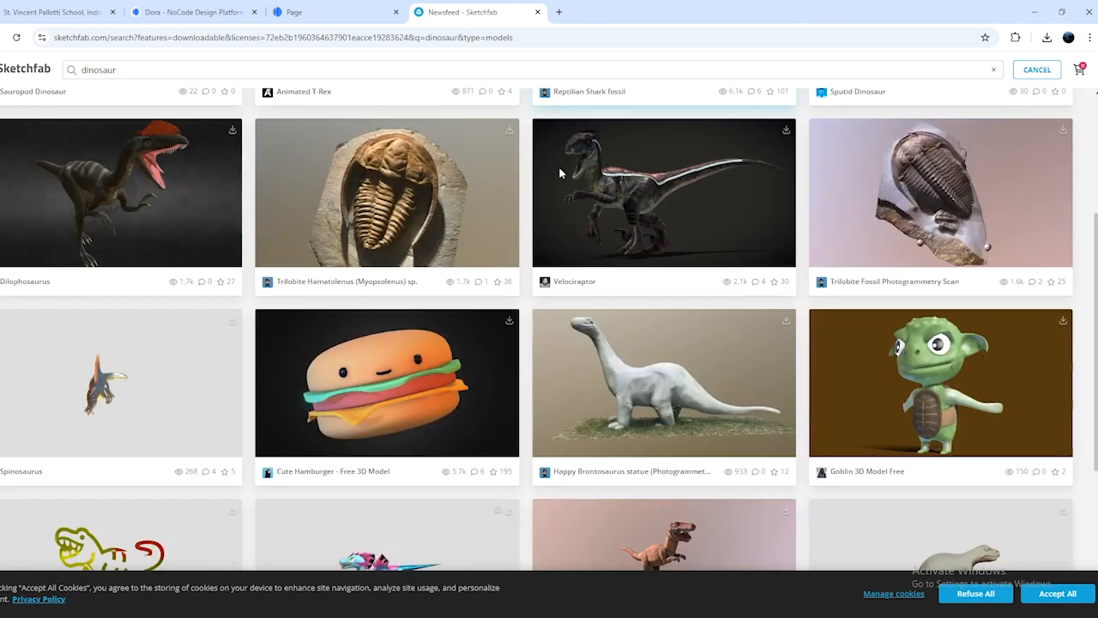
scroll(429, 198, "up", 5)
left_click(403, 209)
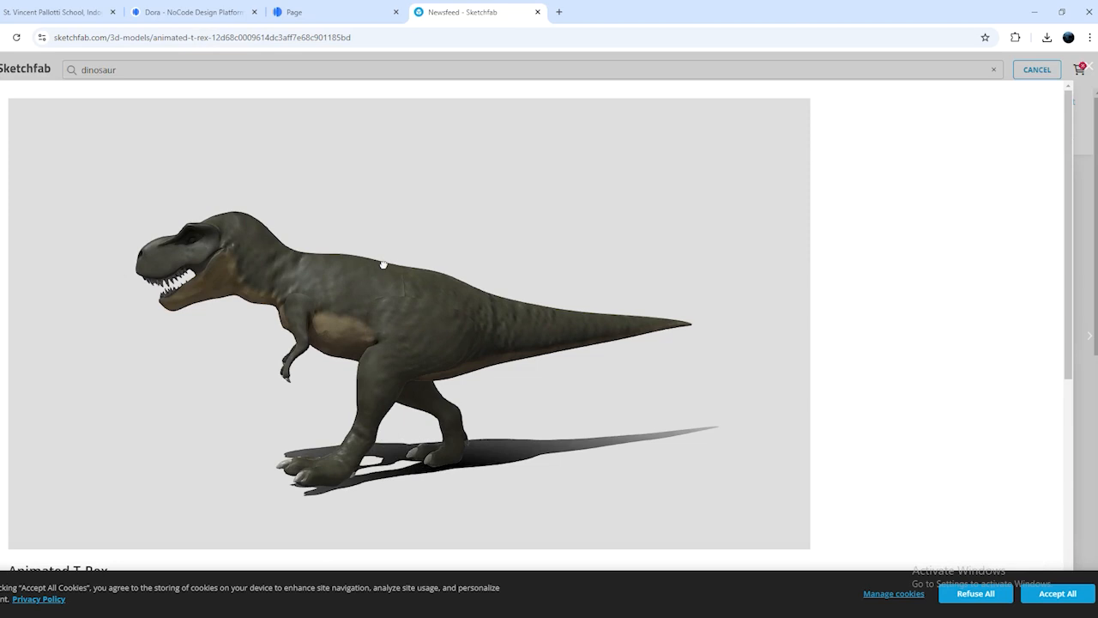
left_click_drag(444, 255, 350, 246)
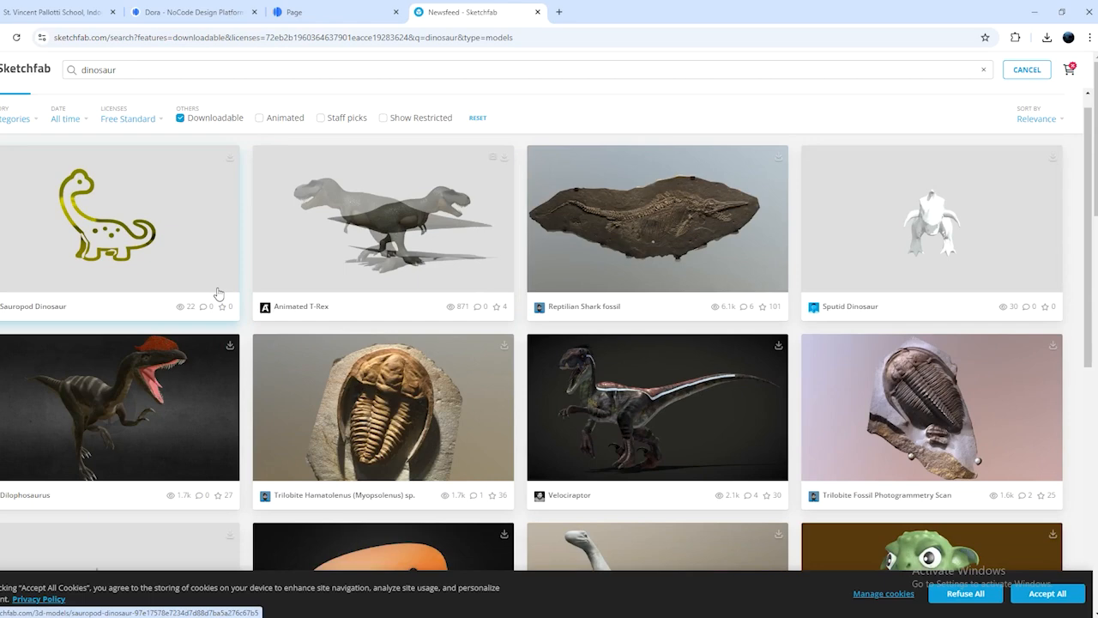
scroll(219, 294, "down", 1)
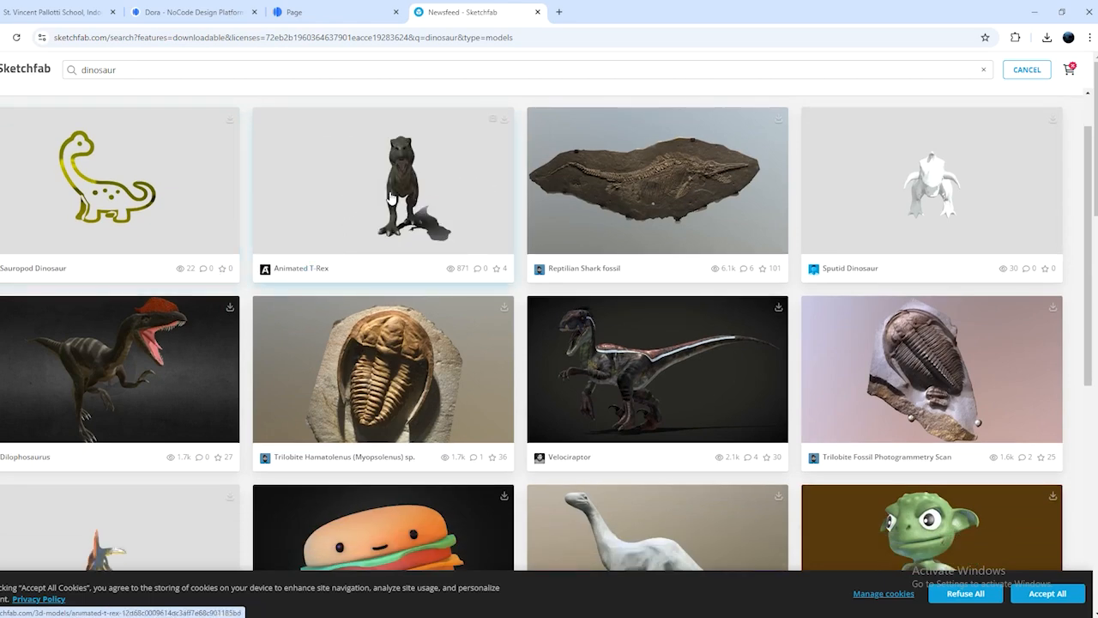
left_click(383, 246)
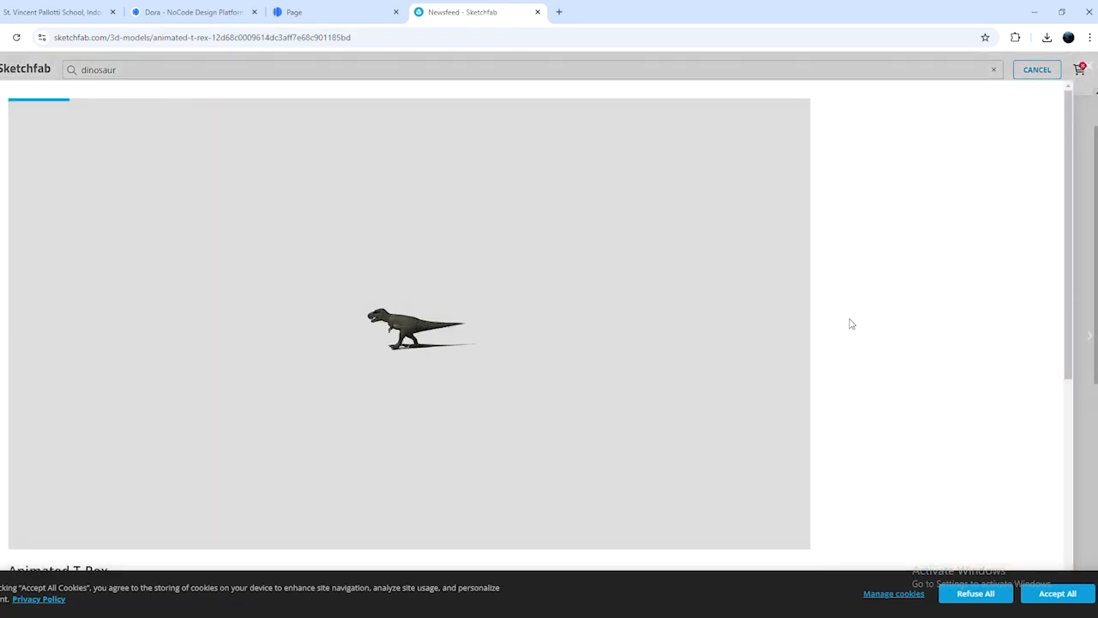
Download the Animated T-Rex model in GLB format with 1k textures.
scroll(852, 323, "down", 4)
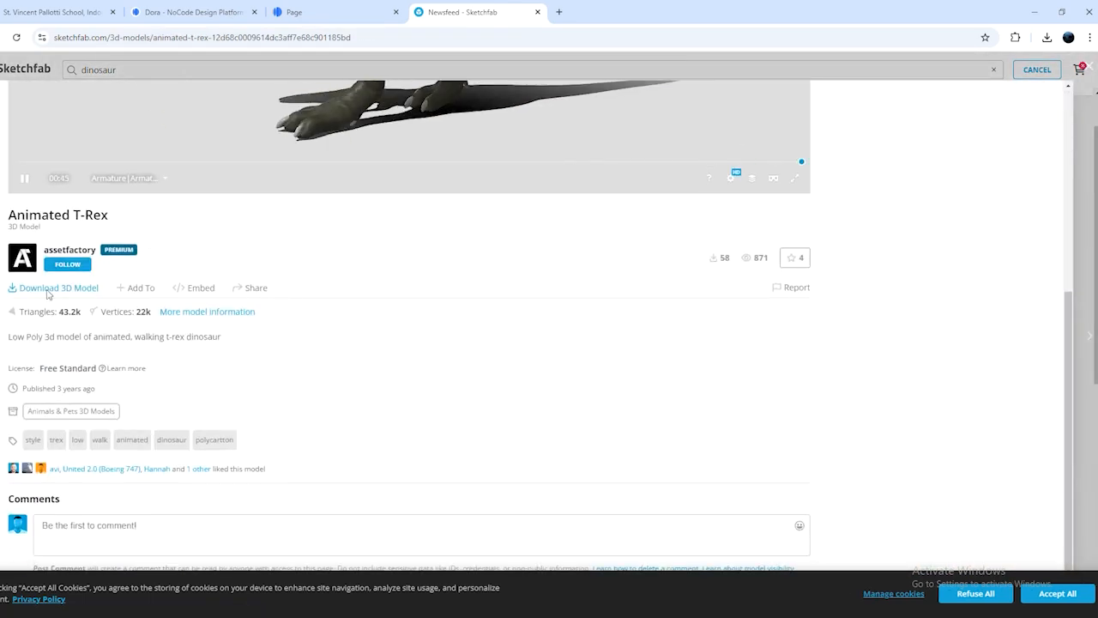
left_click(49, 290)
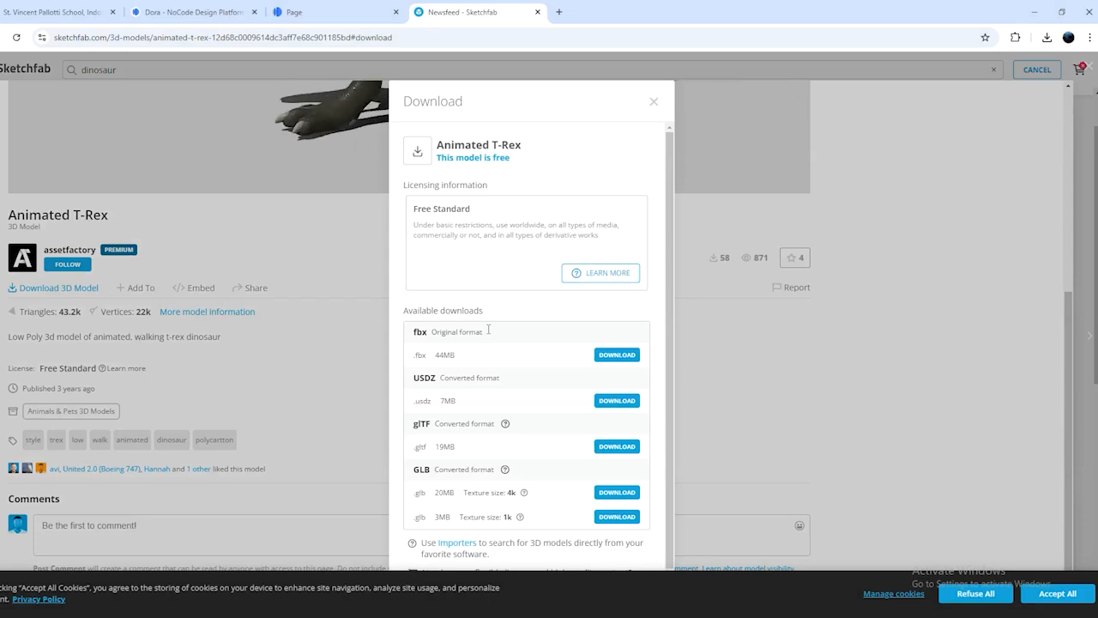
scroll(567, 373, "down", 1)
left_click(611, 505)
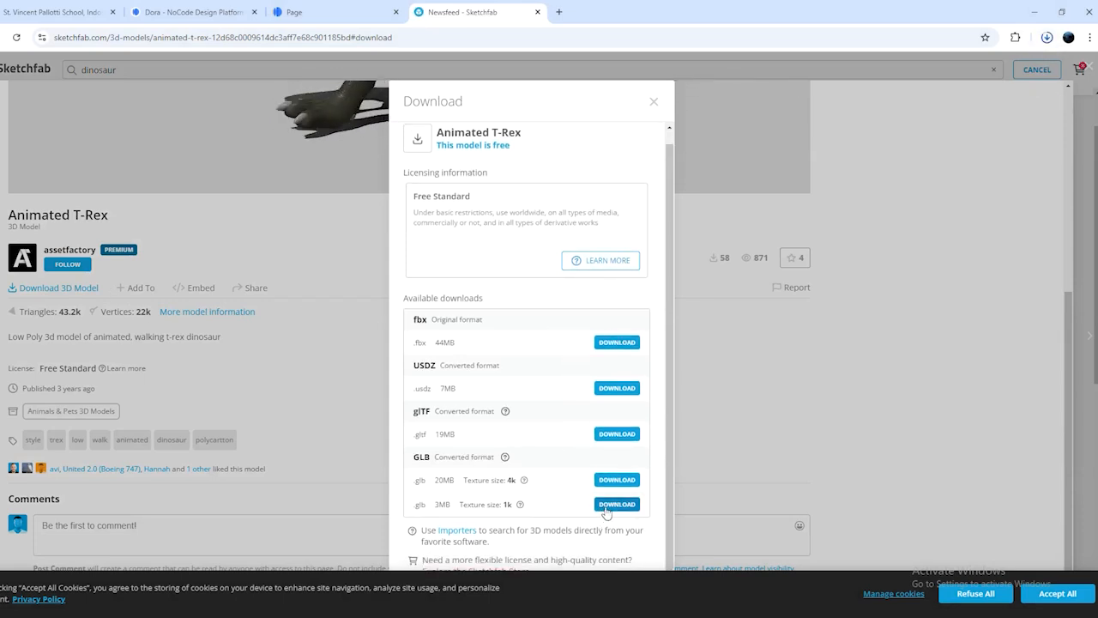
left_click(653, 102)
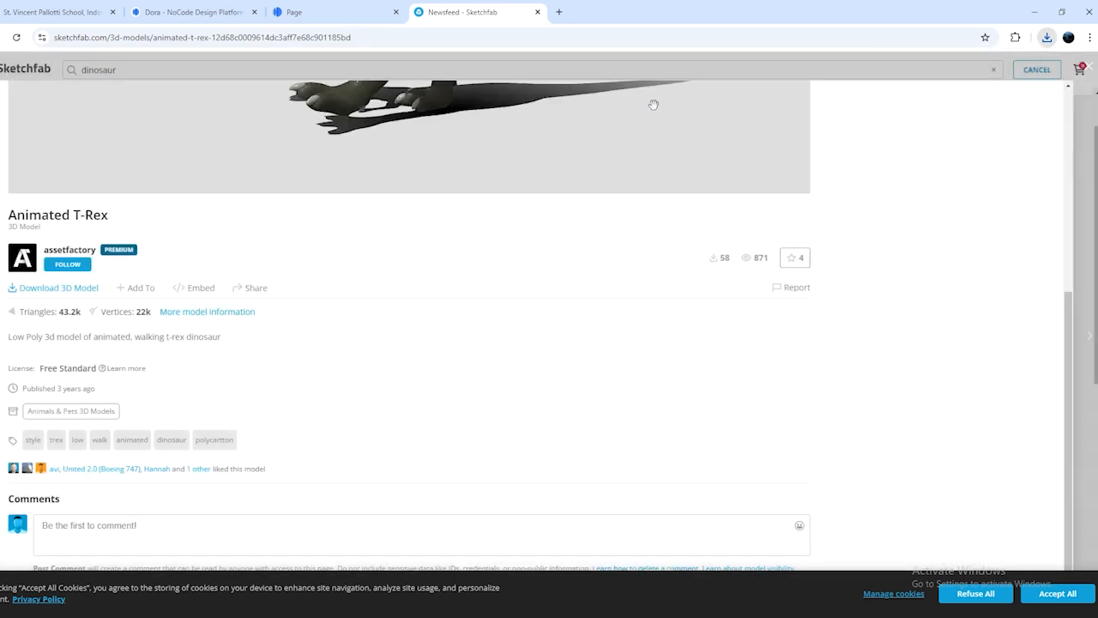
Switch to the Dora editor and import the downloaded animated_t-rex file into the empty 3D widget.
left_click(213, 8)
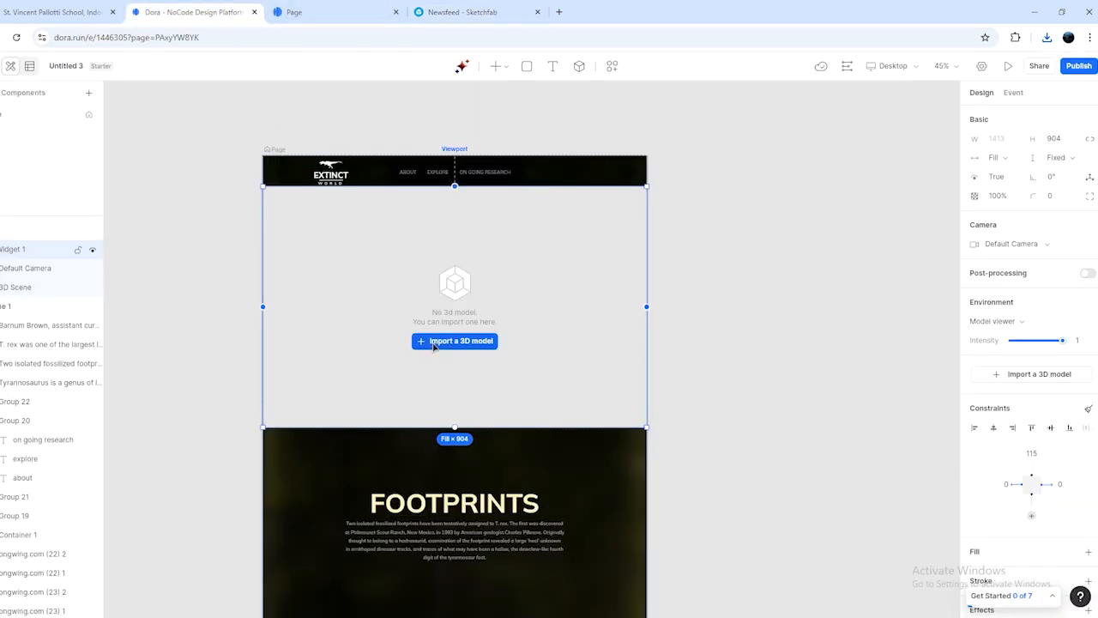
left_click(434, 343)
left_click(279, 155)
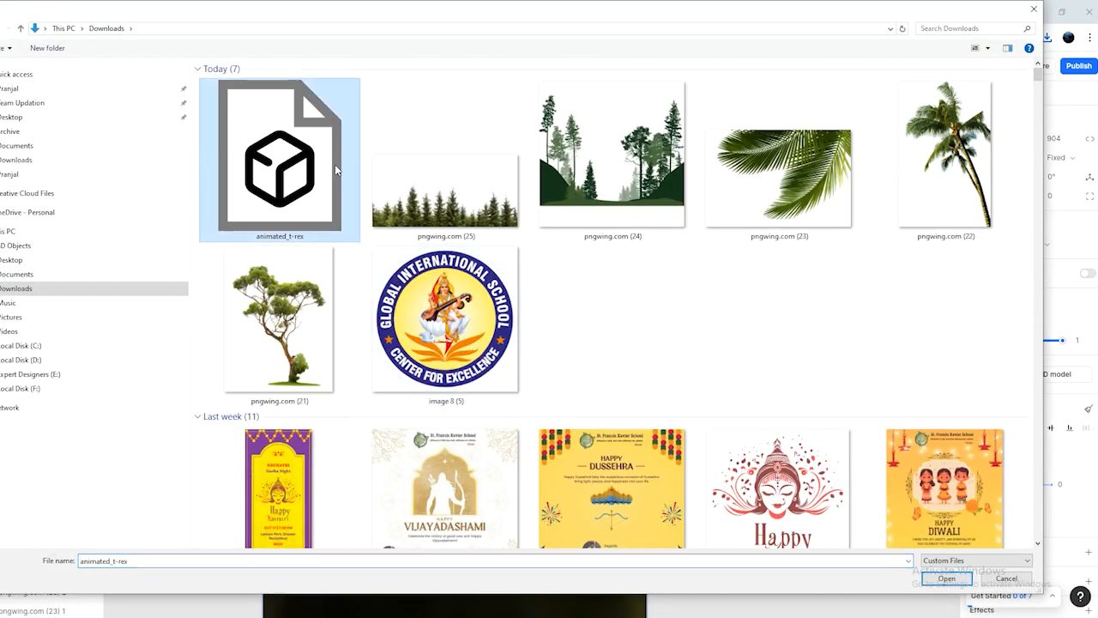
left_click(947, 577)
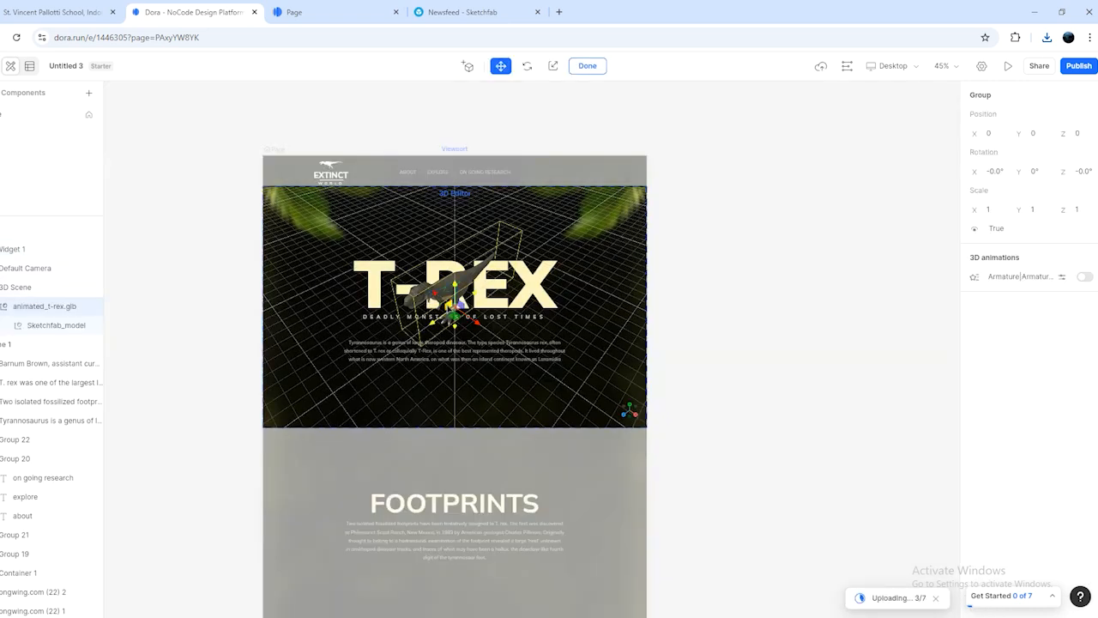
Place the T-Rex over the end of the title, with the camera at distance 16.20, elevation 7° and azimuth 50°.
left_click_drag(446, 288, 534, 319)
left_click_drag(457, 352, 442, 319)
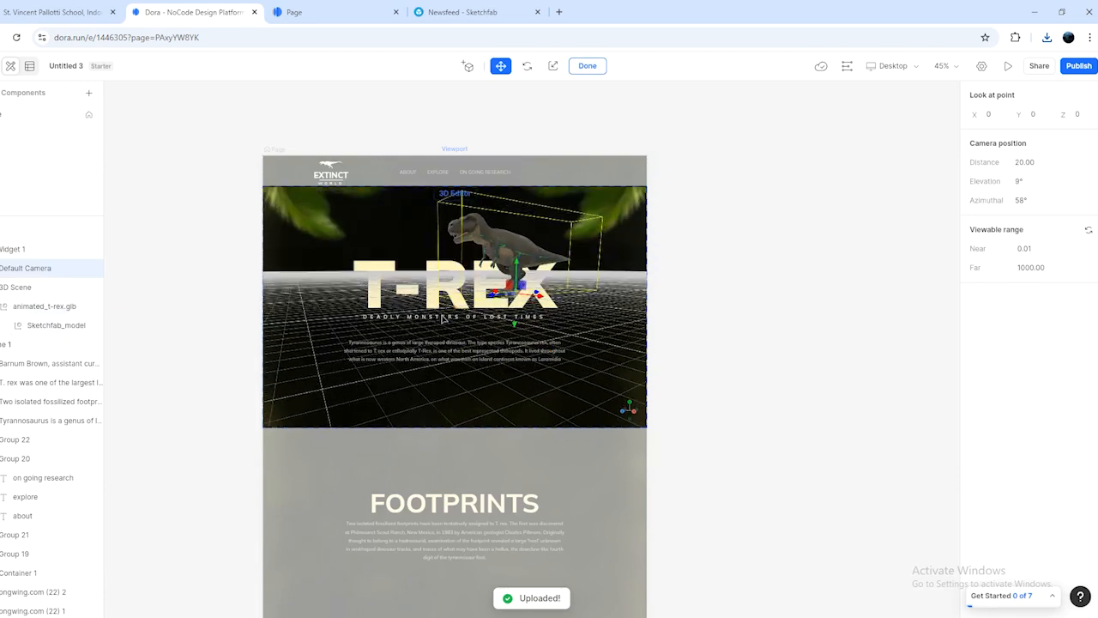
left_click_drag(471, 260, 560, 276)
scroll(489, 294, "up", 2)
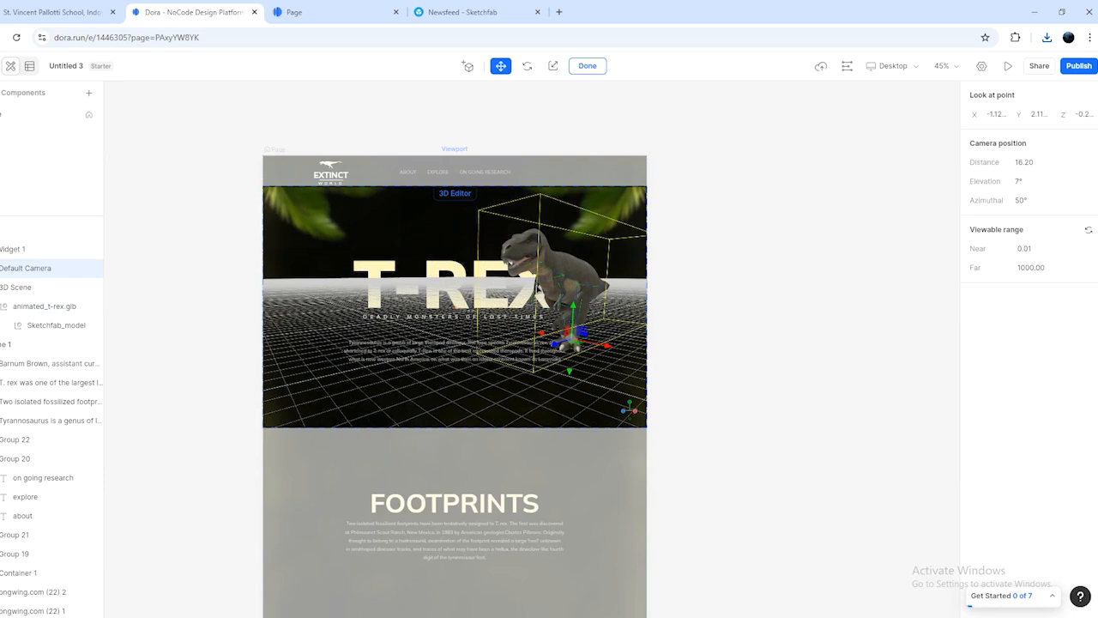
Turn on the Armature animation of animated_t-rex.glb and leave the 3D editor.
left_click(24, 309)
left_click(1086, 276)
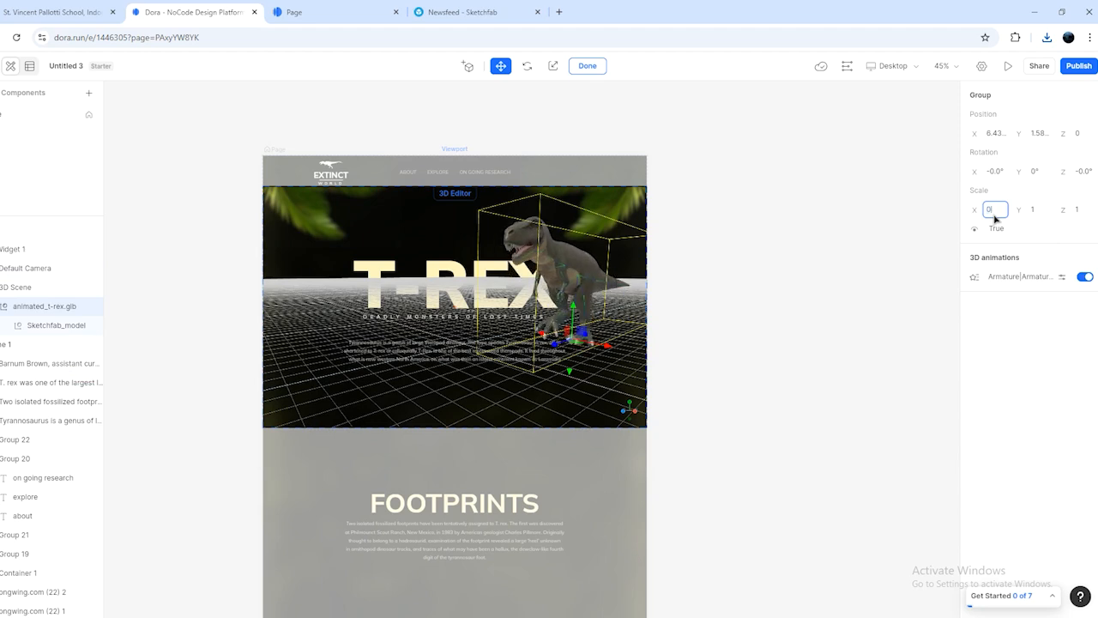
left_click(900, 239)
left_click(567, 286)
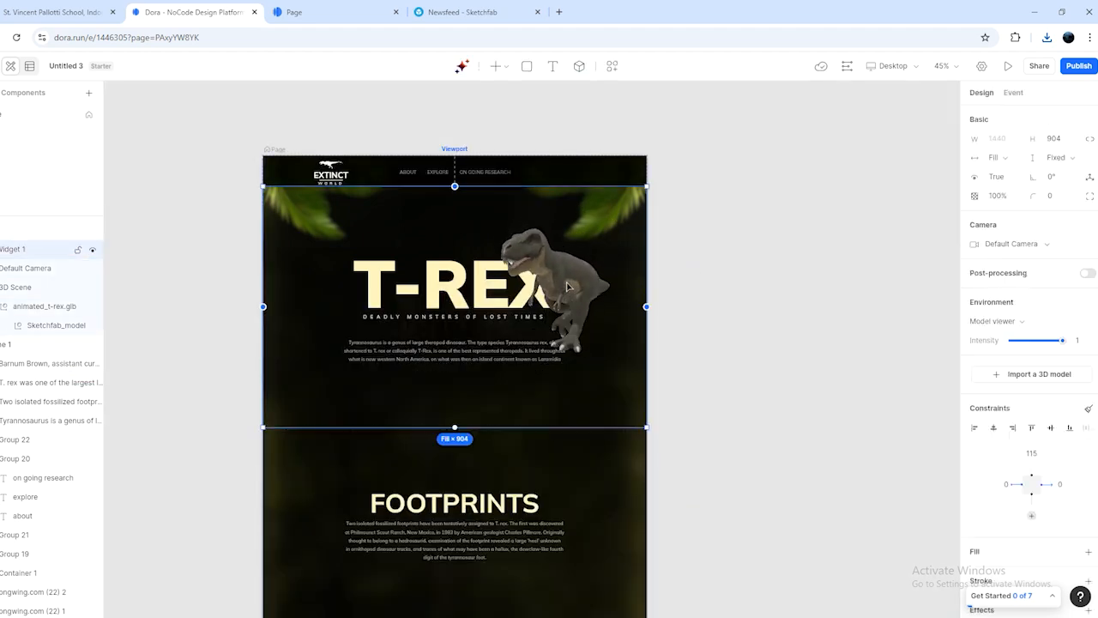
Open the page's scroll drivers timeline and add a Default Camera keyframe at scroll position 0.
left_click(848, 66)
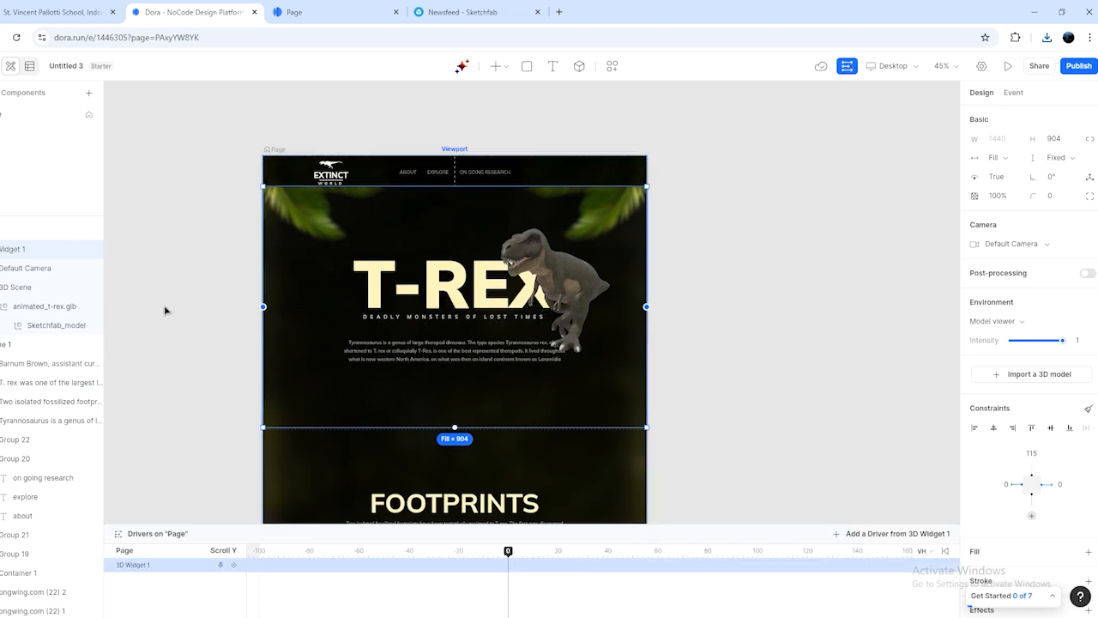
left_click(54, 274)
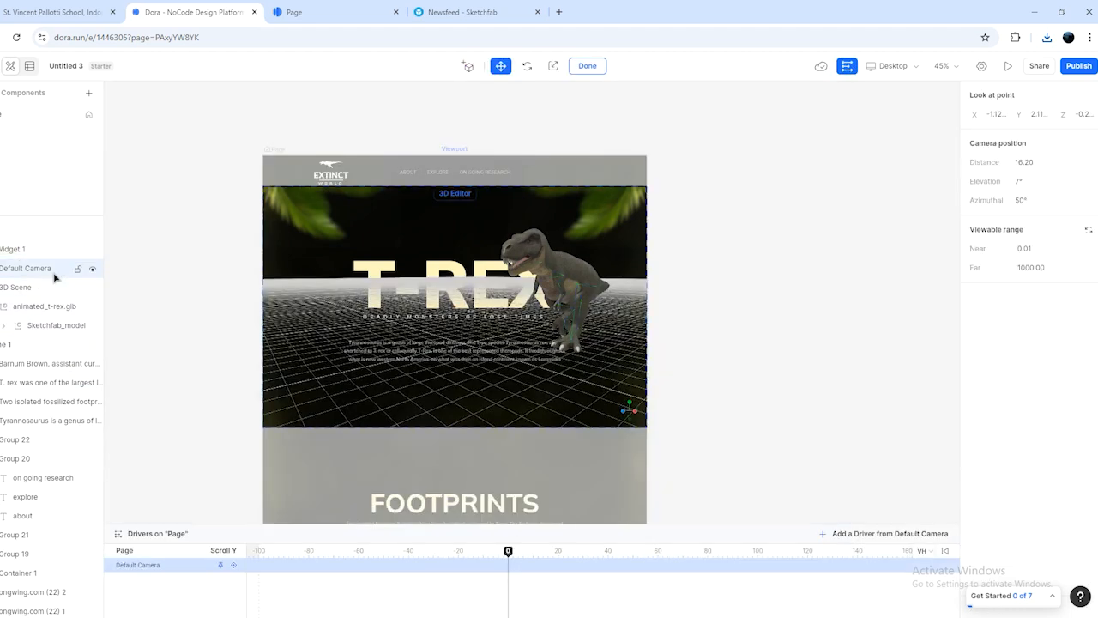
left_click(234, 567)
left_click(43, 306)
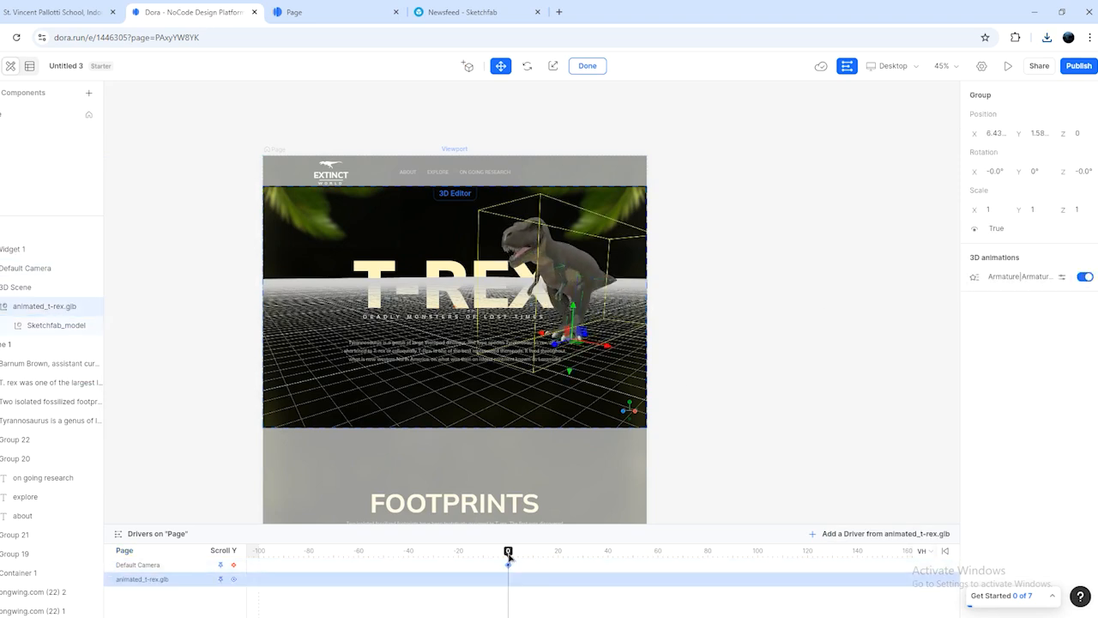
mouse_move(508, 551)
left_mouse_down()
mouse_move(560, 552)
mouse_move(508, 558)
left_mouse_up()
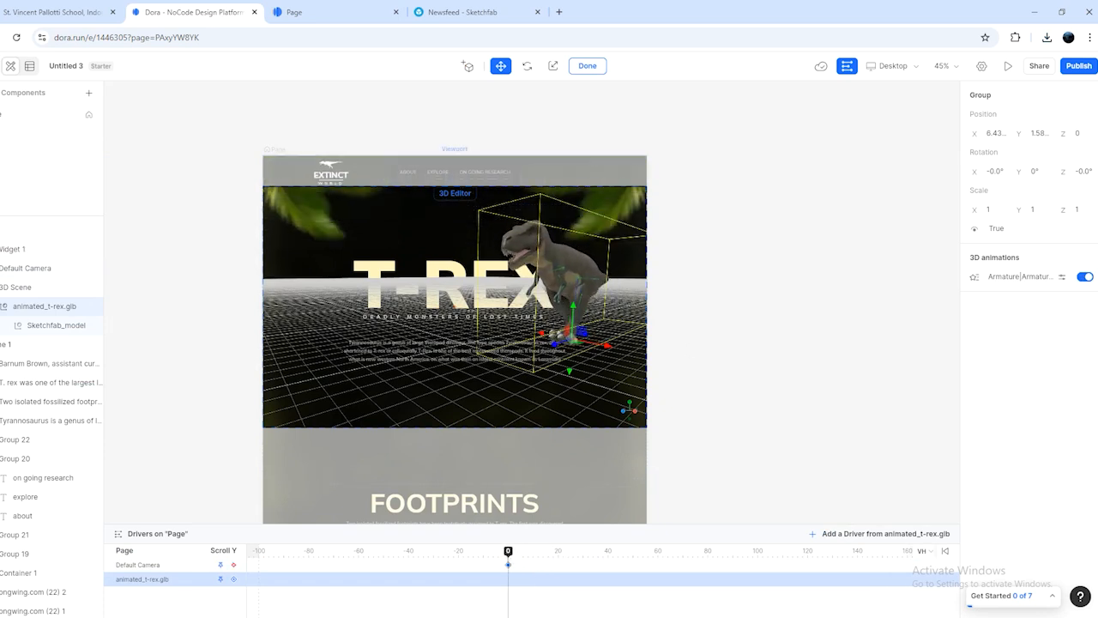
Pin the 3D widget to the top of the viewport with an offset of 115.
left_click(692, 349)
left_click(562, 270)
scroll(444, 144, "up", 5)
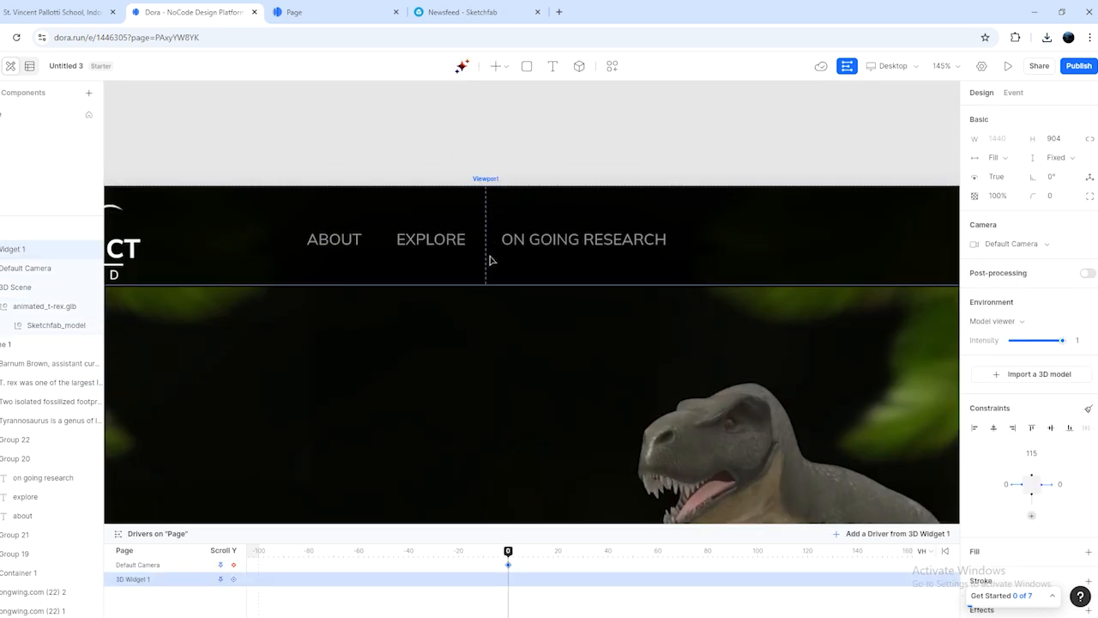
left_click_drag(485, 289, 488, 187)
left_click(512, 199)
scroll(511, 202, "down", 10)
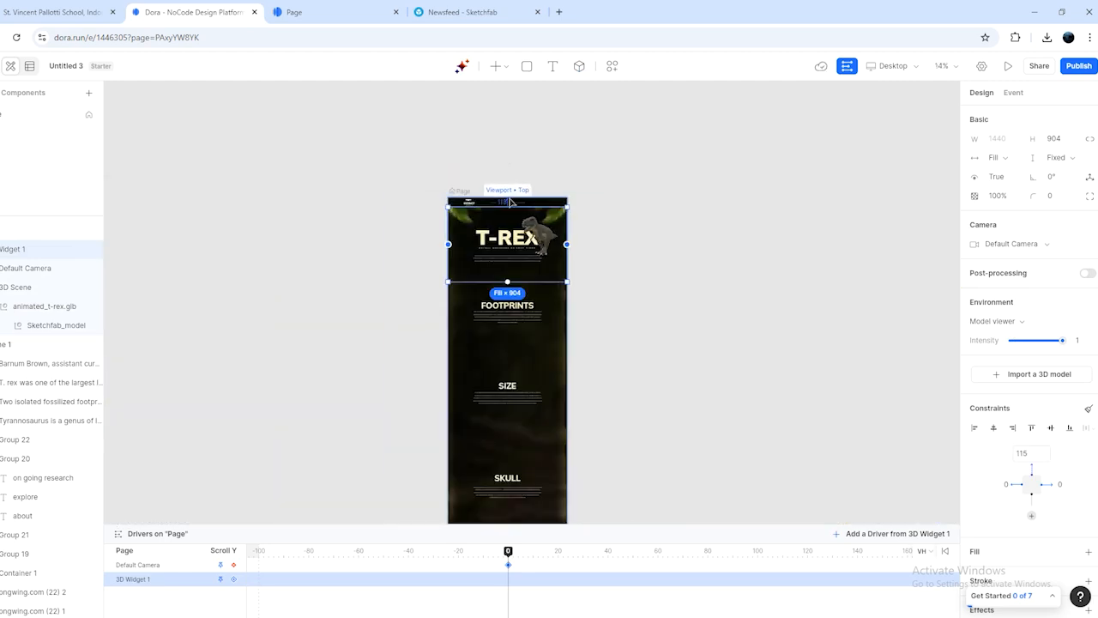
scroll(512, 175, "up", 3)
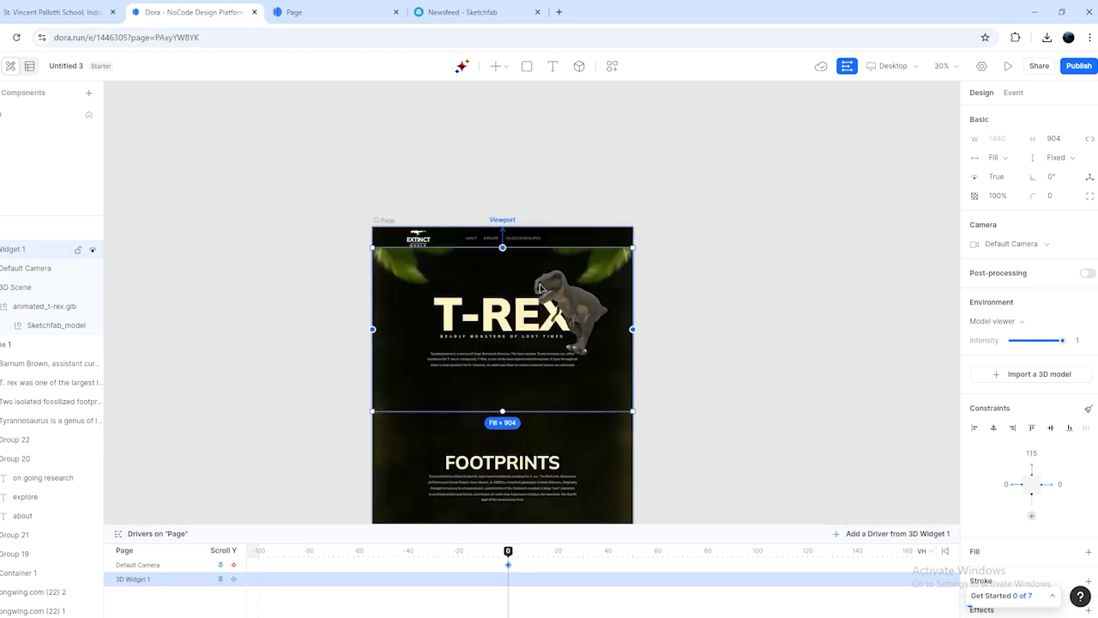
Add a Default Camera keyframe at 23 with elevation 8° and azimuth 64°, using Ease in & out for its transition.
left_click(25, 268)
left_click_drag(508, 552, 566, 552)
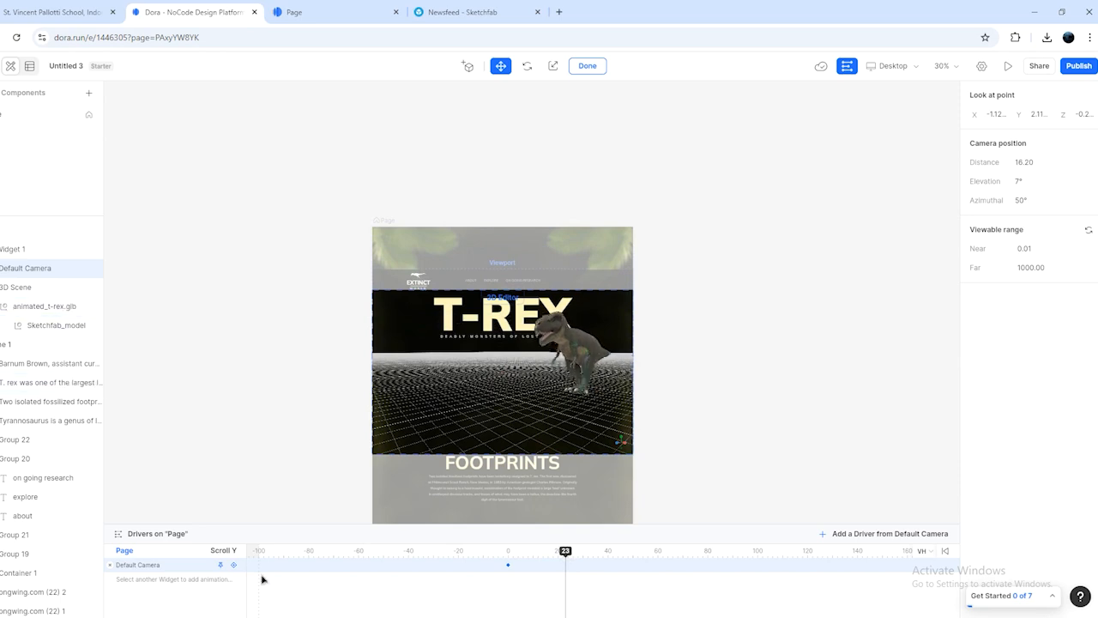
left_click(234, 565)
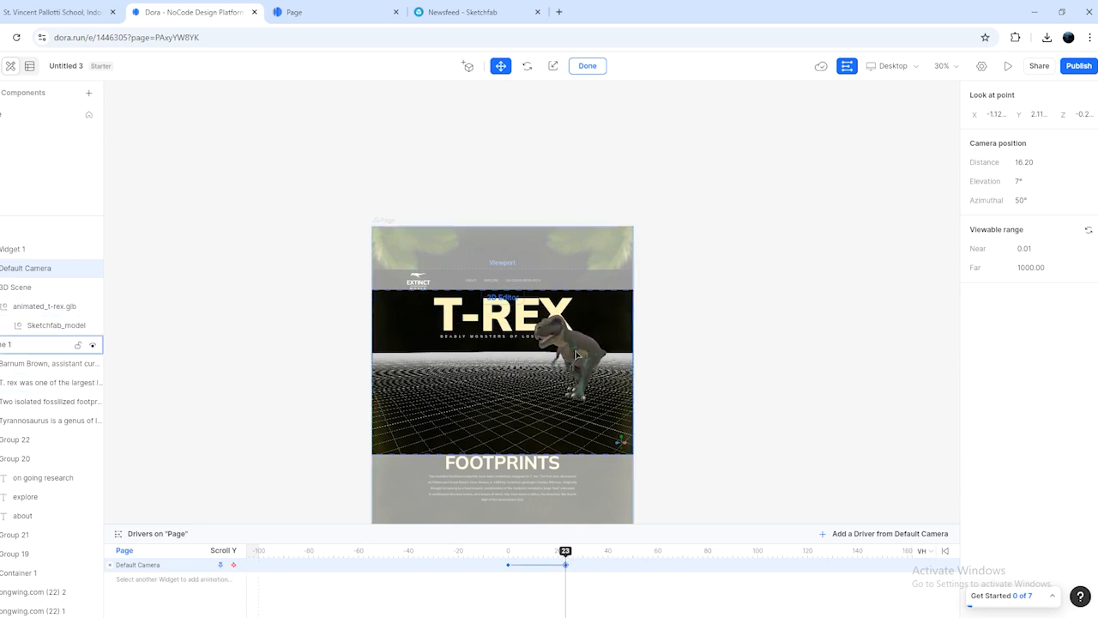
left_click_drag(577, 355, 567, 356)
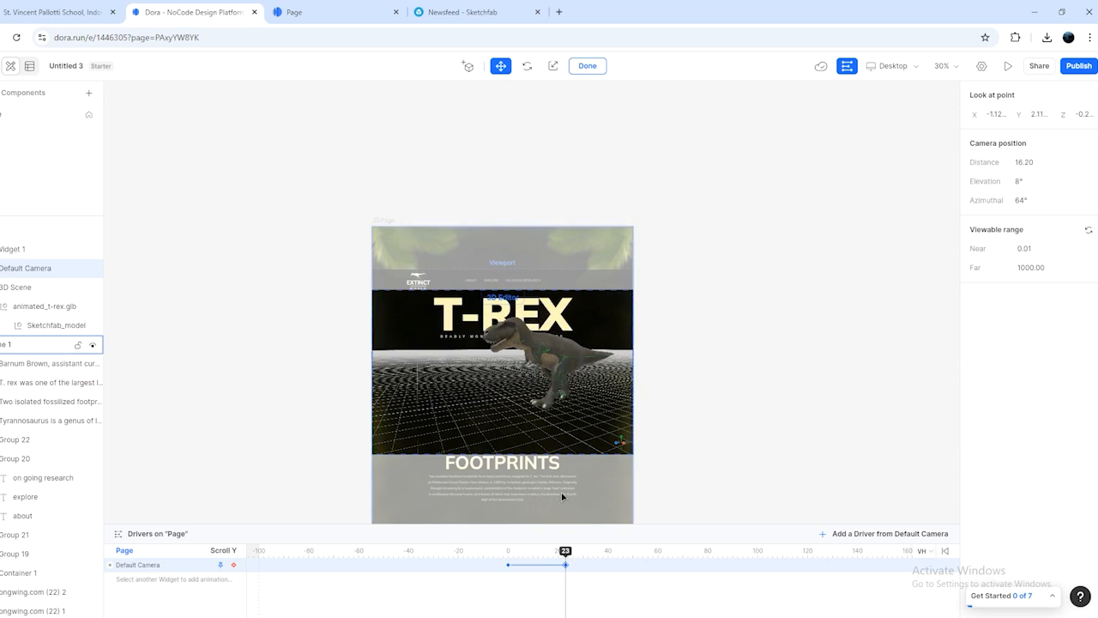
left_click(537, 567)
left_click(477, 512)
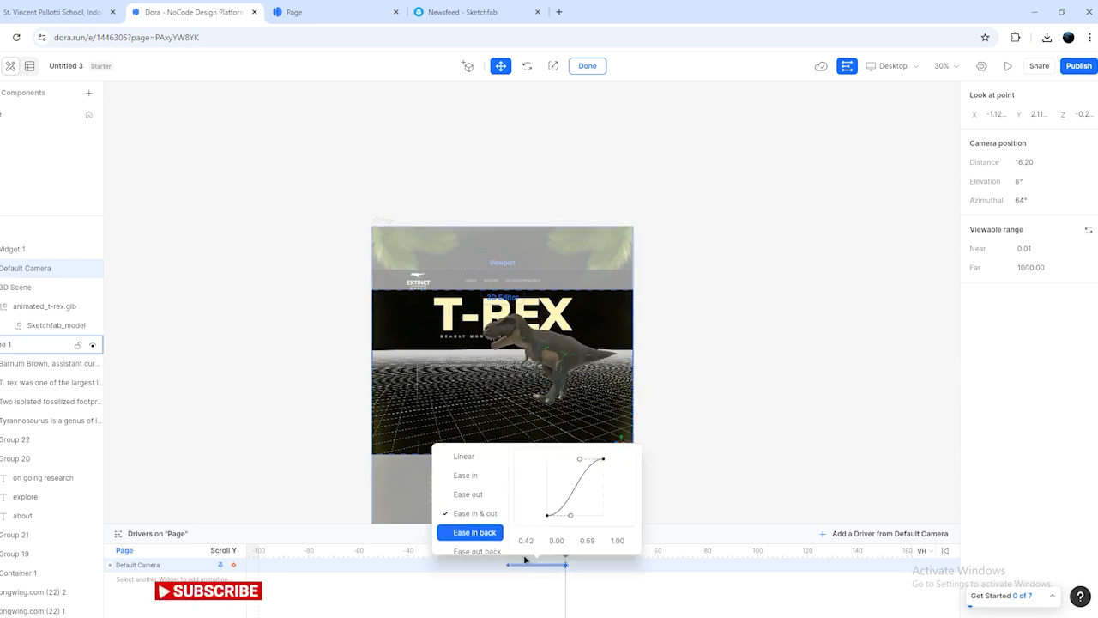
Add a Default Camera keyframe at 41 that shifts the T-Rex toward the page's left side, with Ease in & out.
left_click_drag(566, 551, 608, 551)
left_click(661, 415)
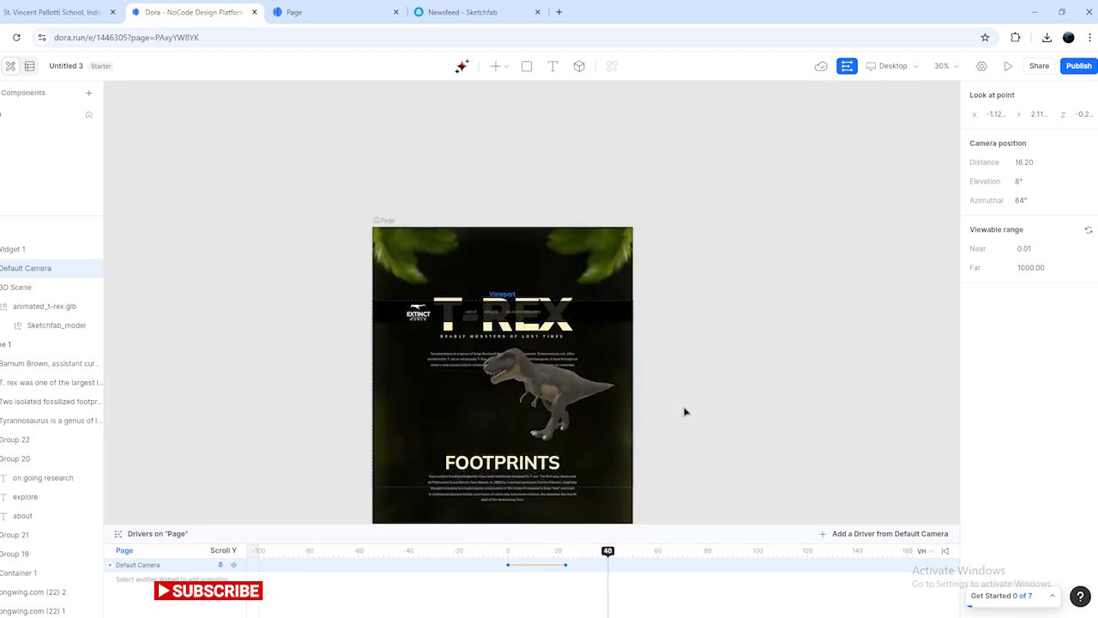
left_click(566, 565)
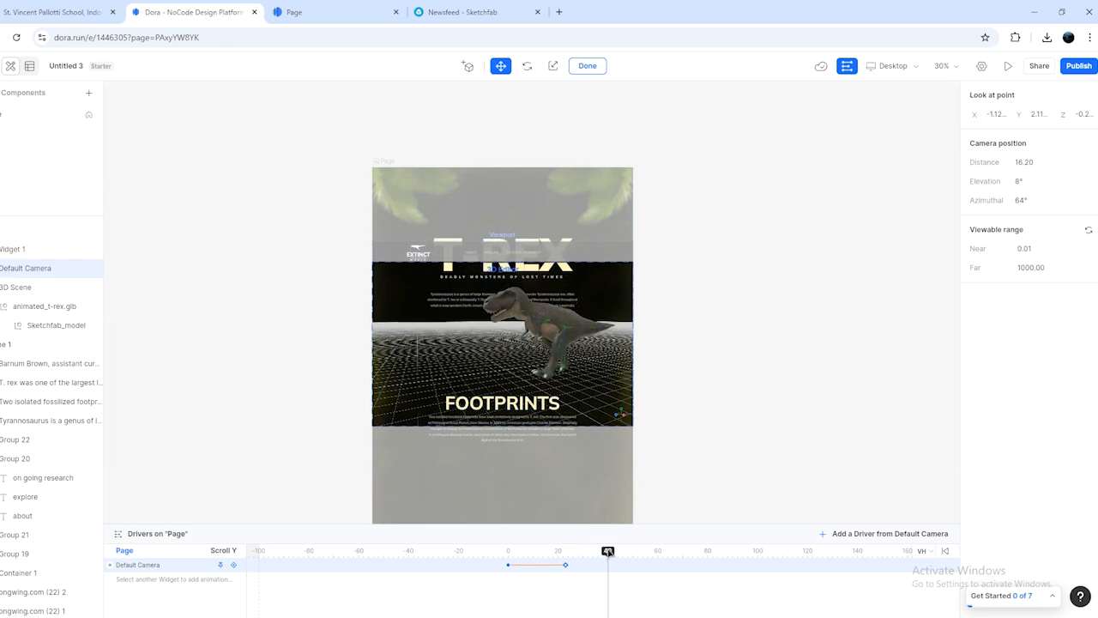
left_click_drag(607, 551, 610, 551)
left_click(234, 564)
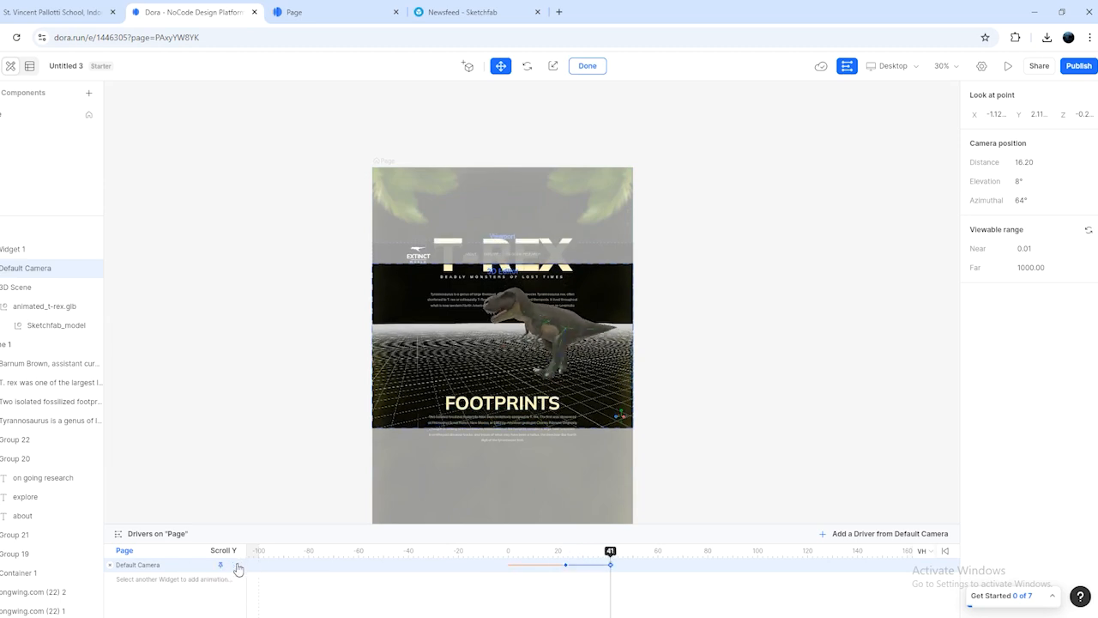
left_click_drag(537, 331, 515, 335)
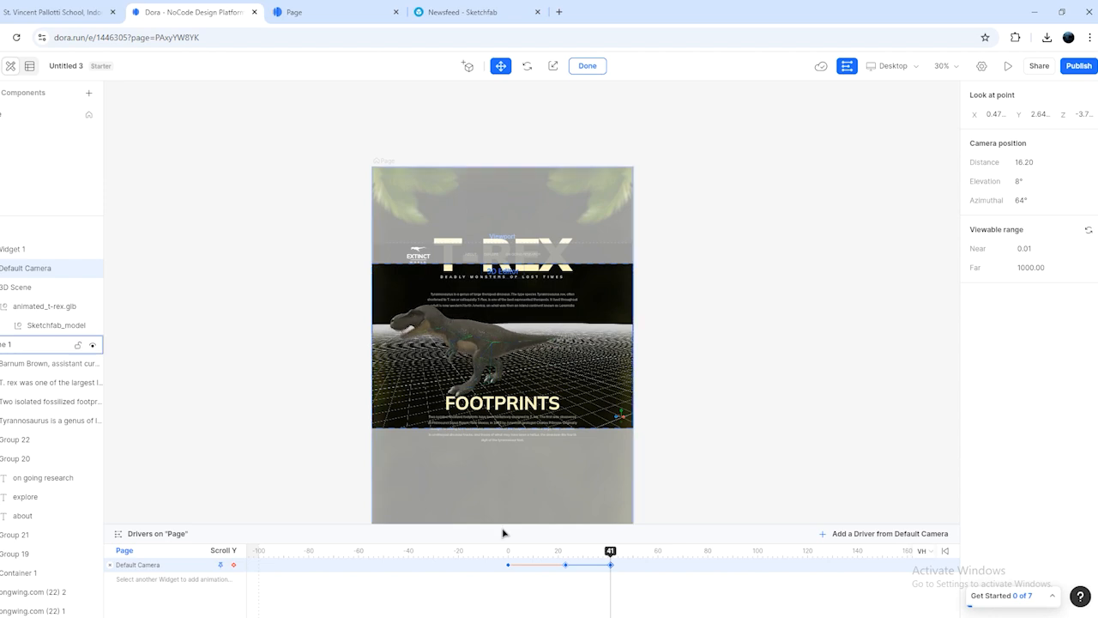
left_click(592, 564)
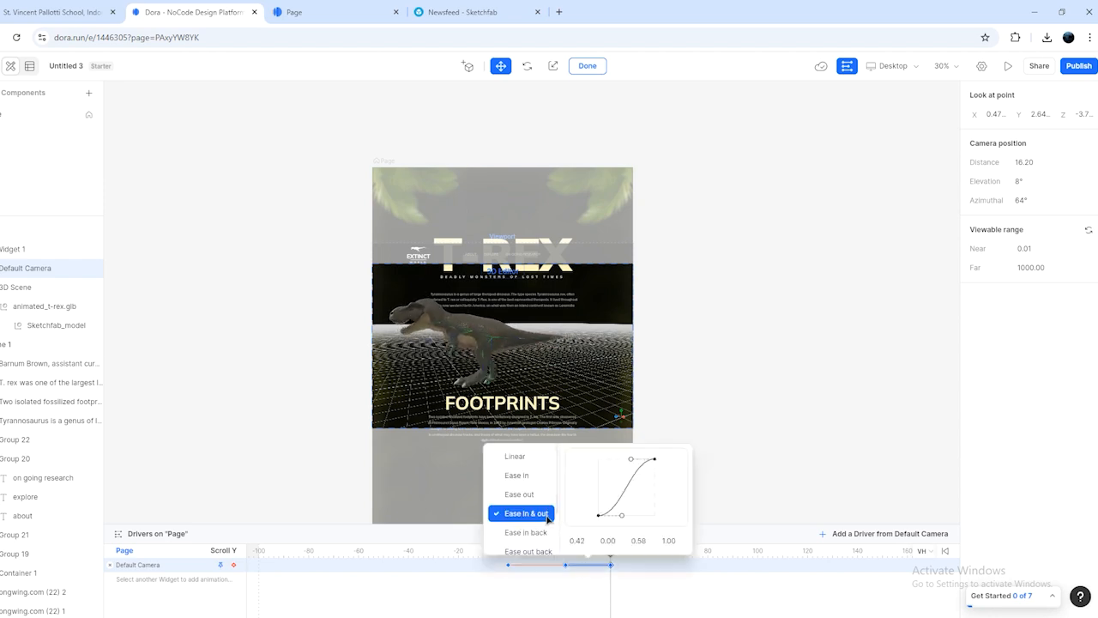
left_click(647, 584)
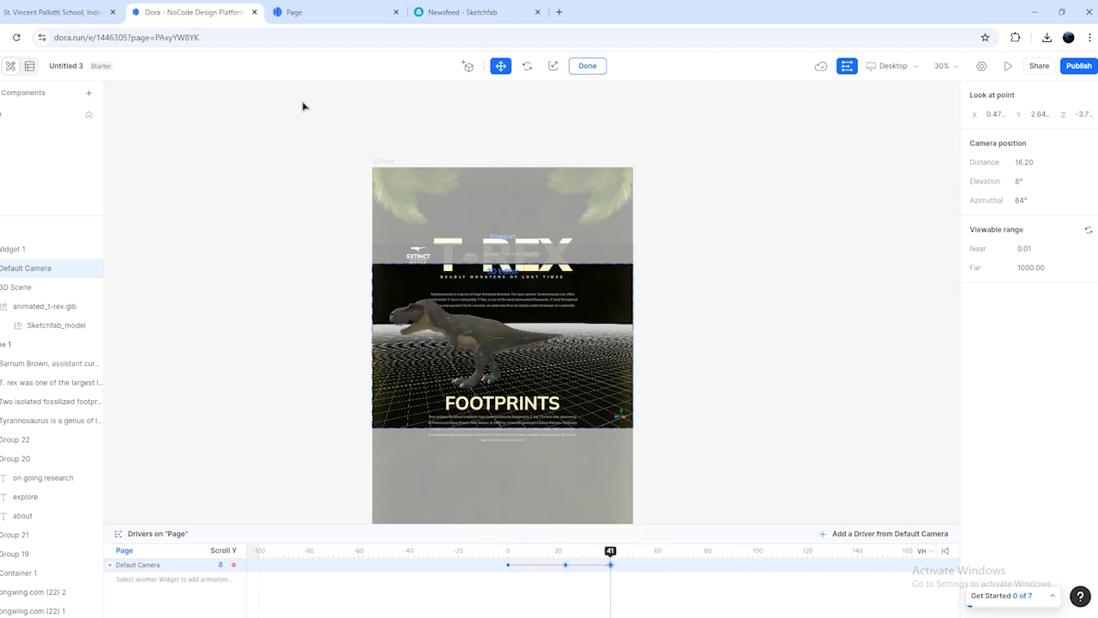
Preview the page, scroll from the T-Rex title to FOOTPRINTS to check the camera animation, and return to the editor.
left_click(296, 12)
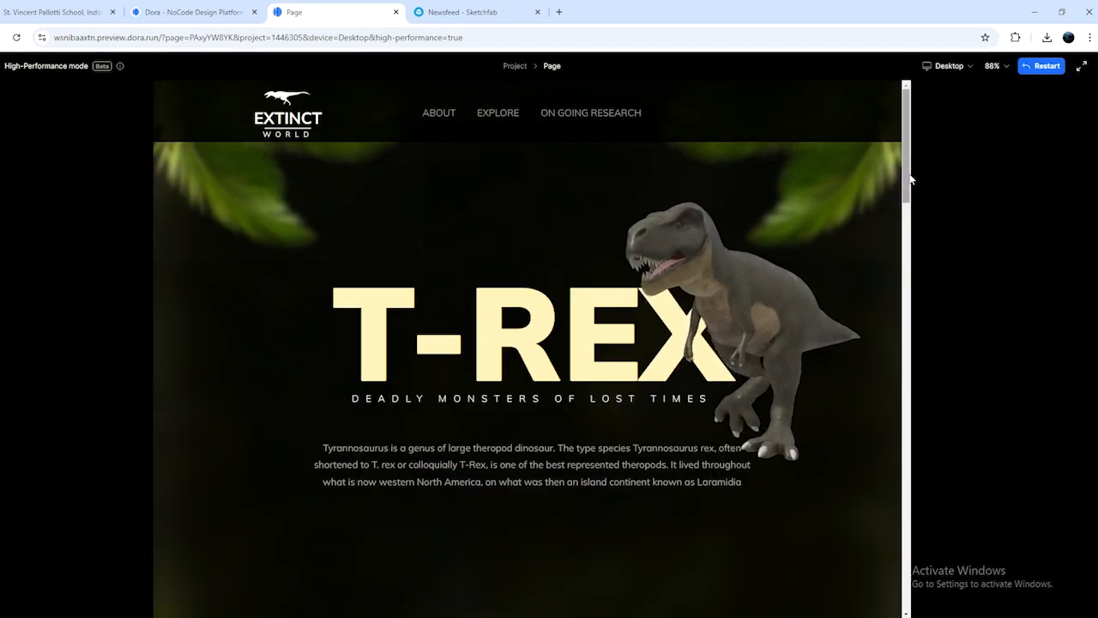
left_click_drag(912, 184, 906, 224)
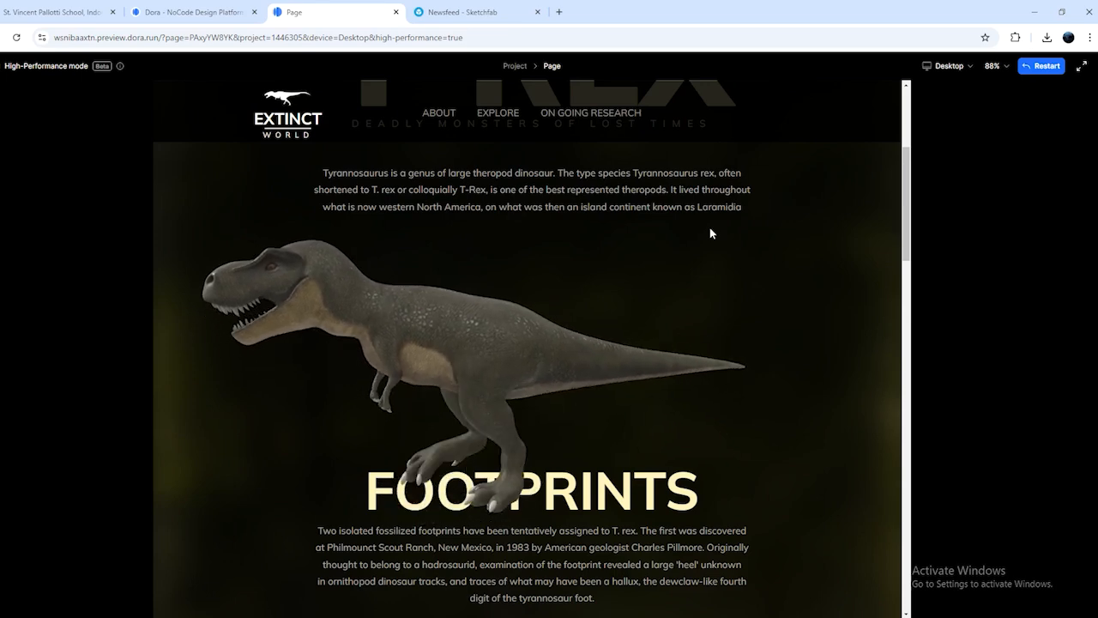
left_click(190, 12)
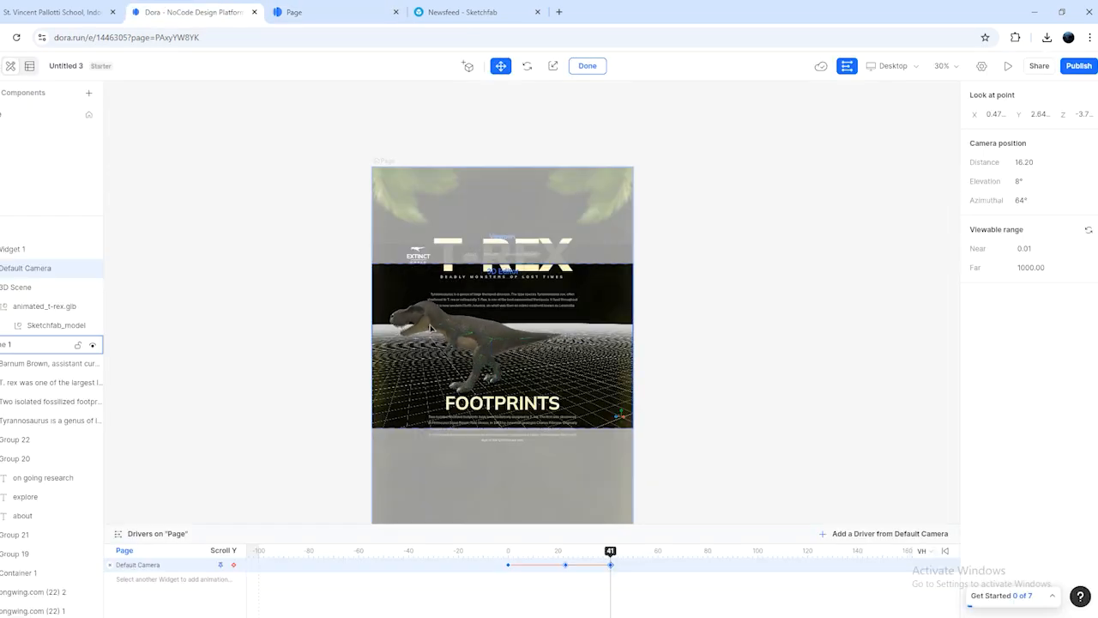
Adjust the camera keyframe at 41 to a distance of 17.82 and a look-at point that centres the dinosaur above FOOTPRINTS.
scroll(432, 329, "down", 1)
scroll(432, 329, "up", 1)
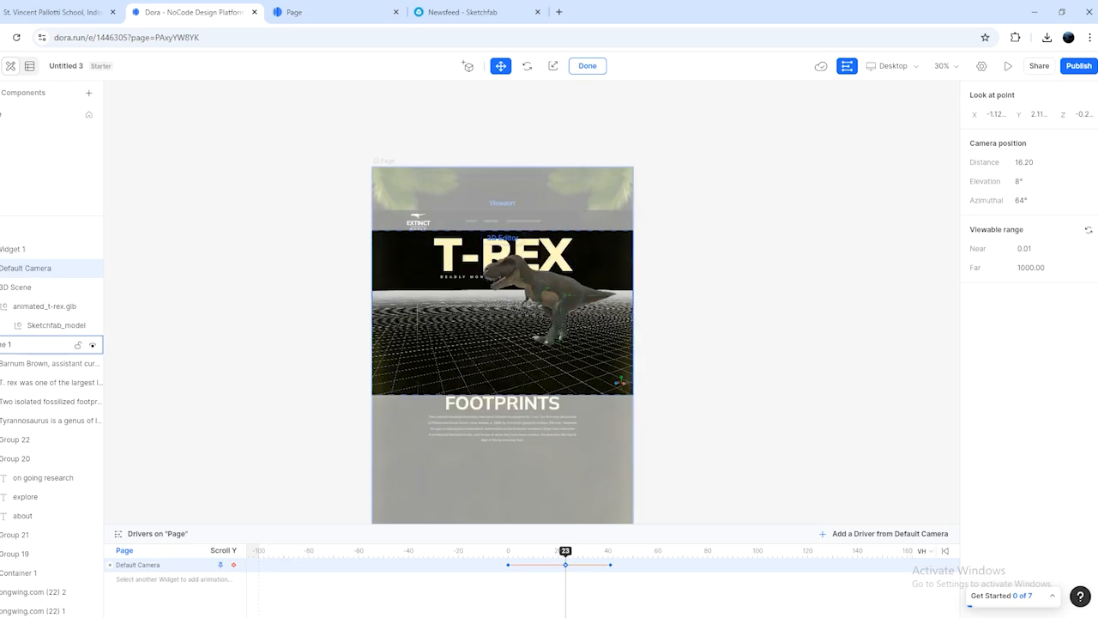
left_click_drag(566, 554, 608, 565)
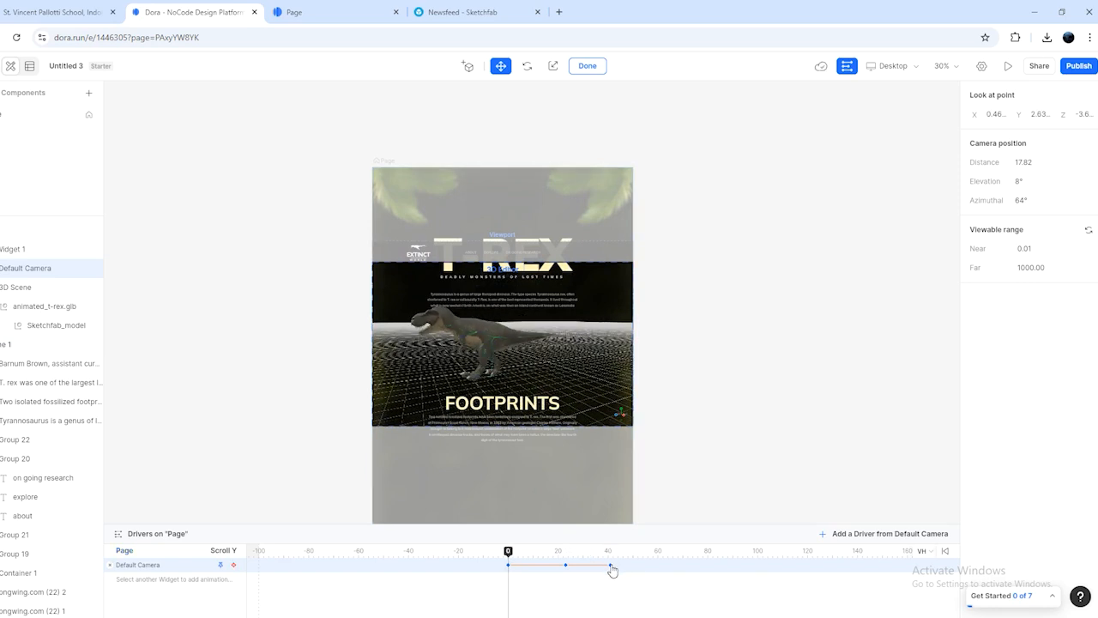
left_click(611, 566)
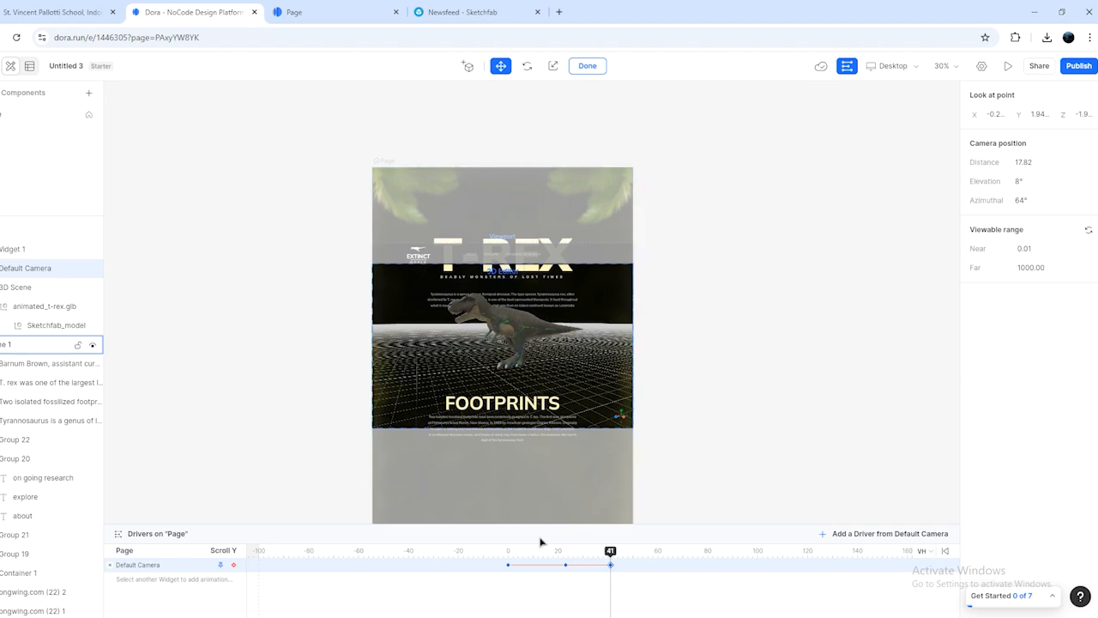
Add a Default Camera keyframe at 60 with distance 21.35, elevation 19° and azimuth -28°, using Ease in & out for its transition.
left_click_drag(611, 551, 658, 558)
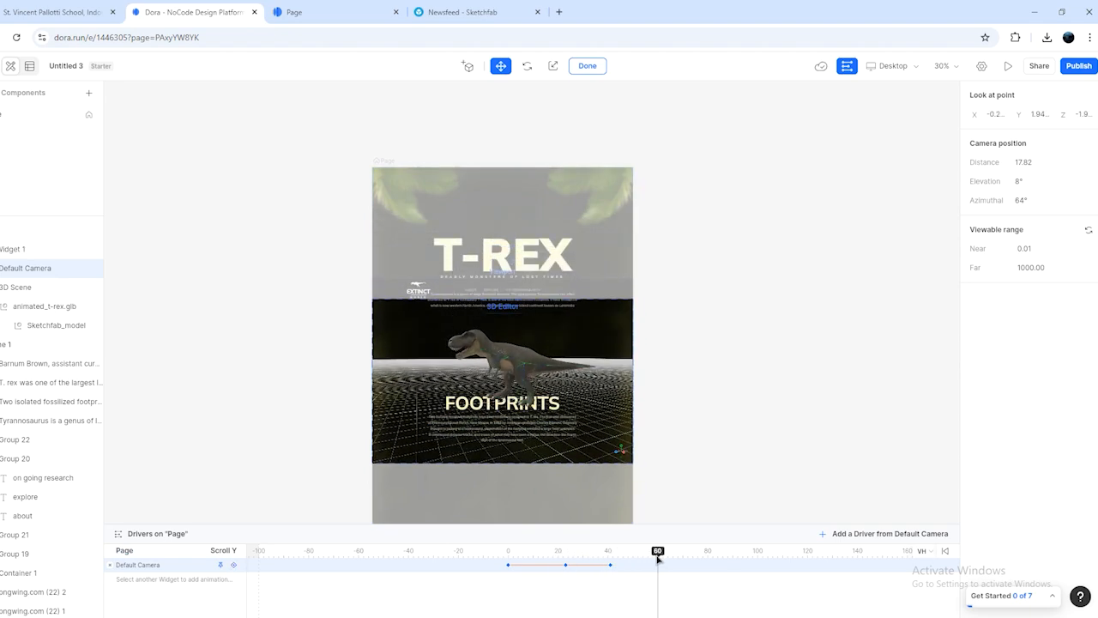
left_click(234, 566)
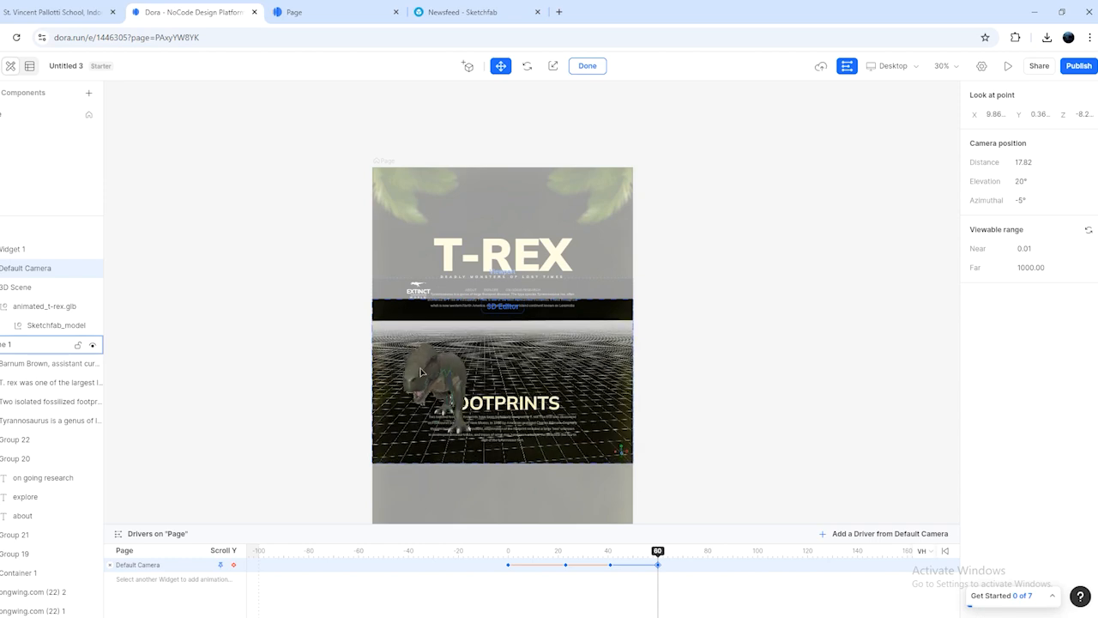
left_click_drag(400, 375, 408, 373)
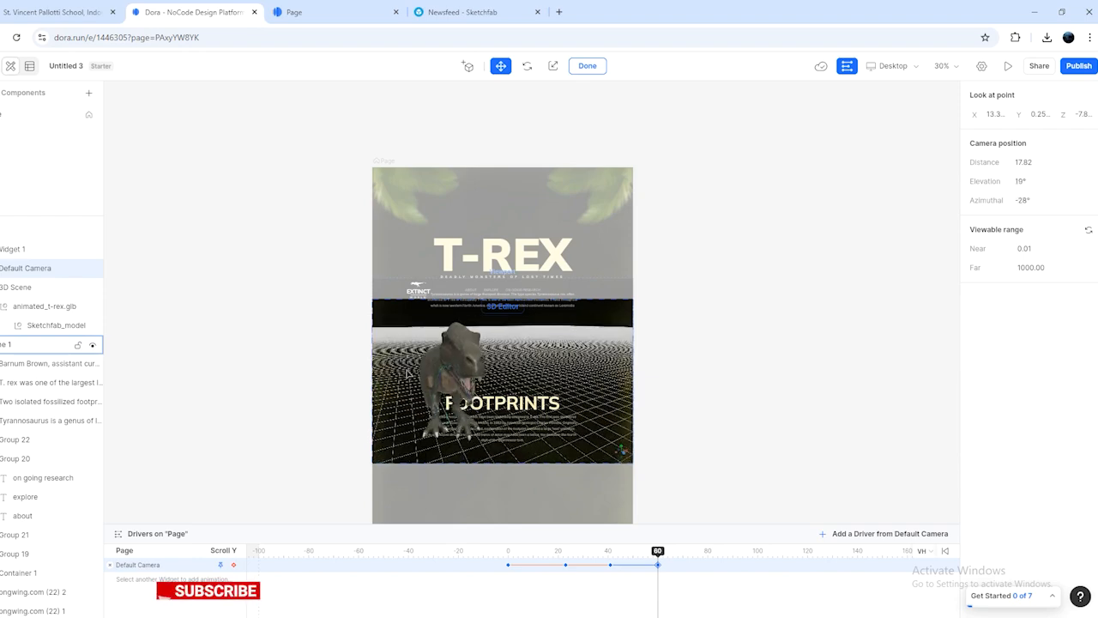
scroll(426, 375, "down", 3)
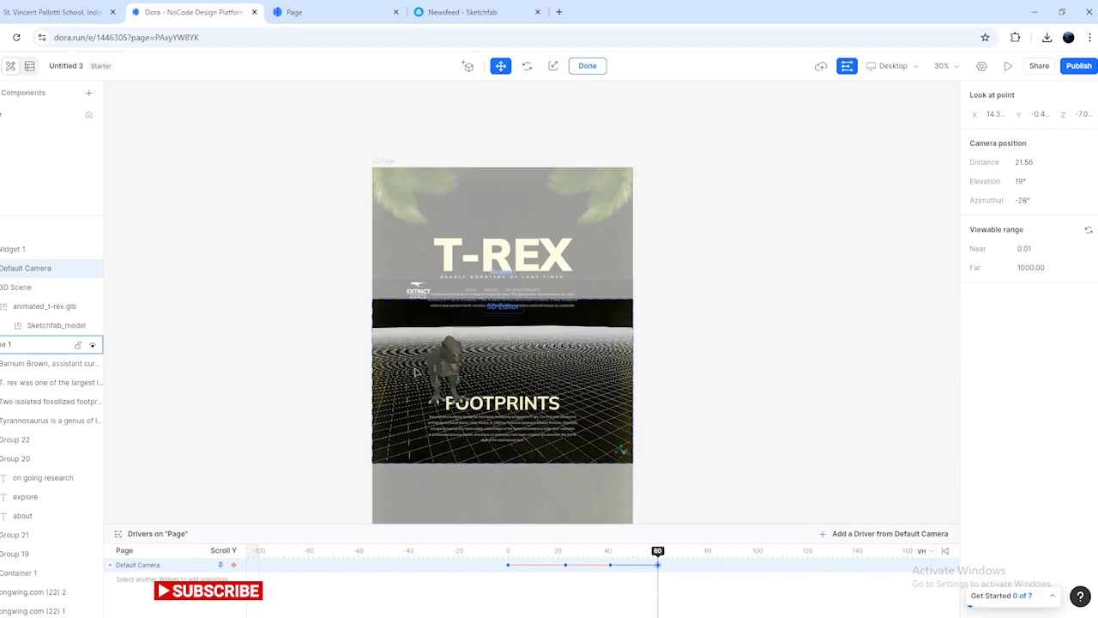
left_click_drag(457, 378, 450, 415)
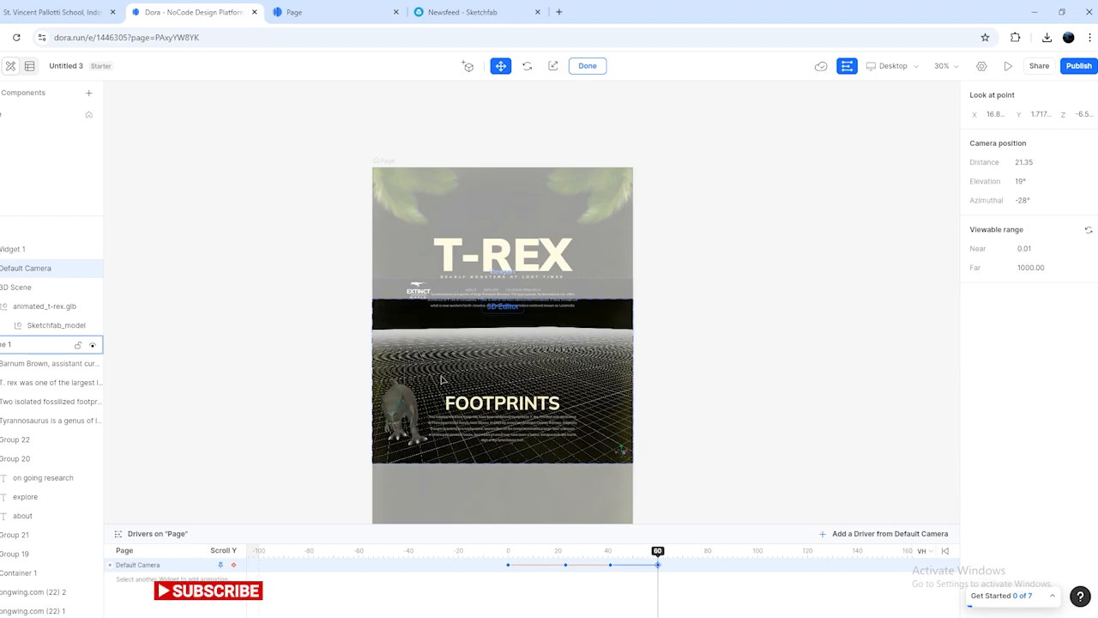
left_click(636, 566)
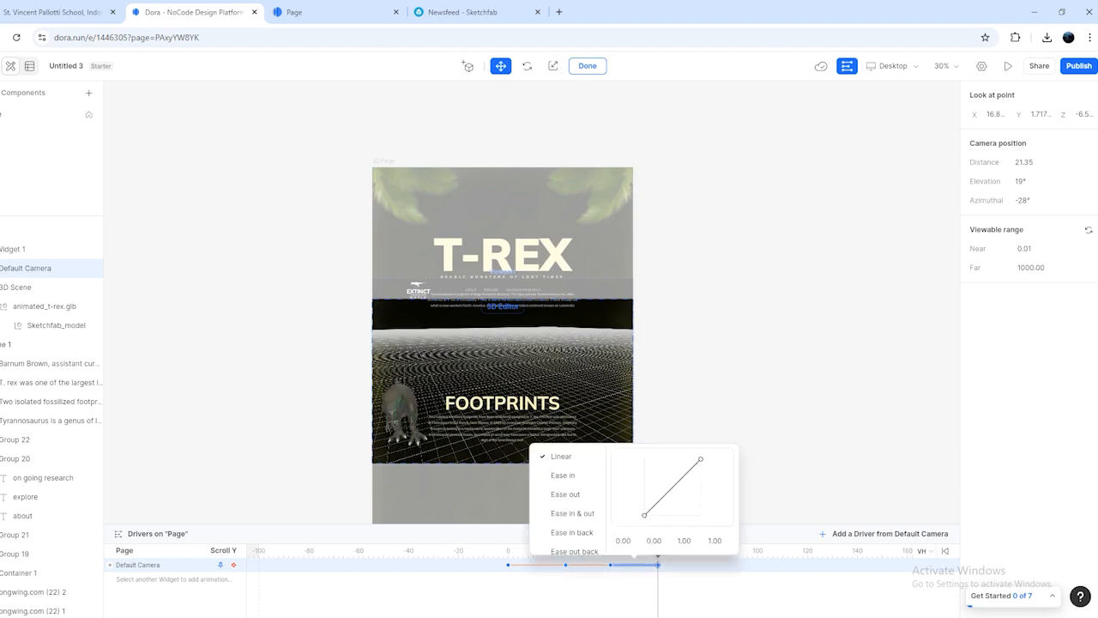
left_click(766, 498)
Add a Default Camera keyframe at 76 with the same camera view and move it to 88.
scroll(699, 408, "down", 3)
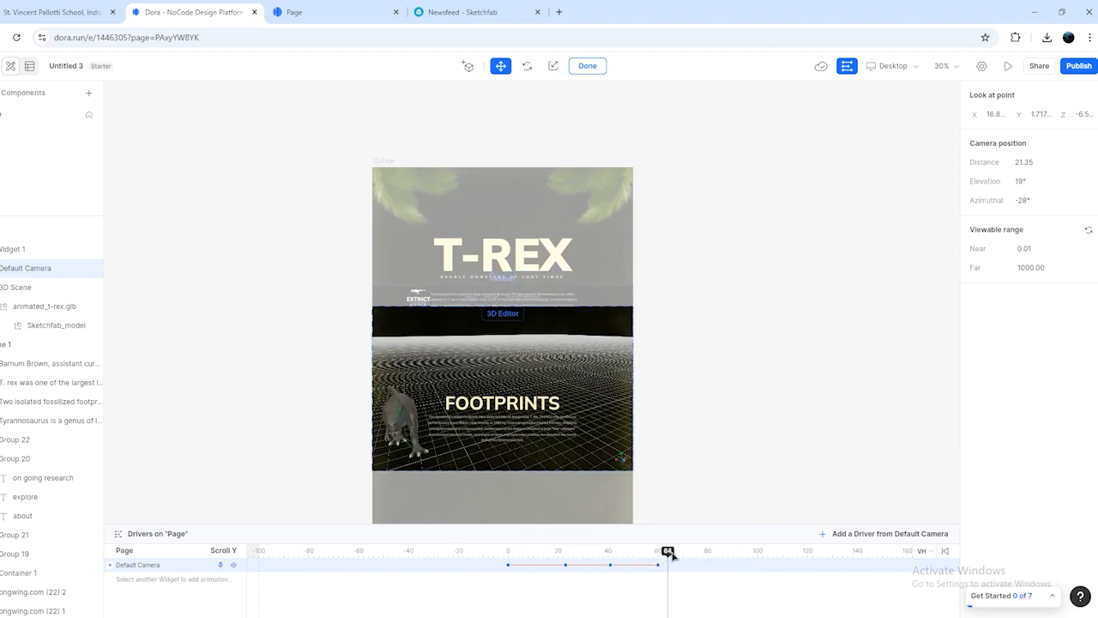
left_click(698, 407)
scroll(698, 408, "down", 3)
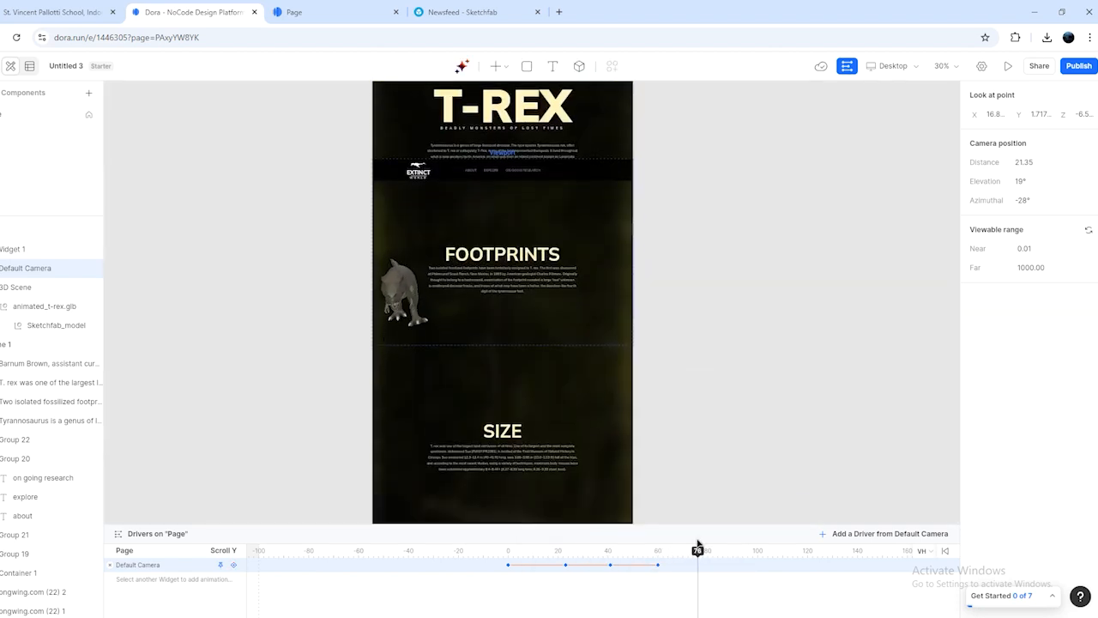
left_click(699, 565)
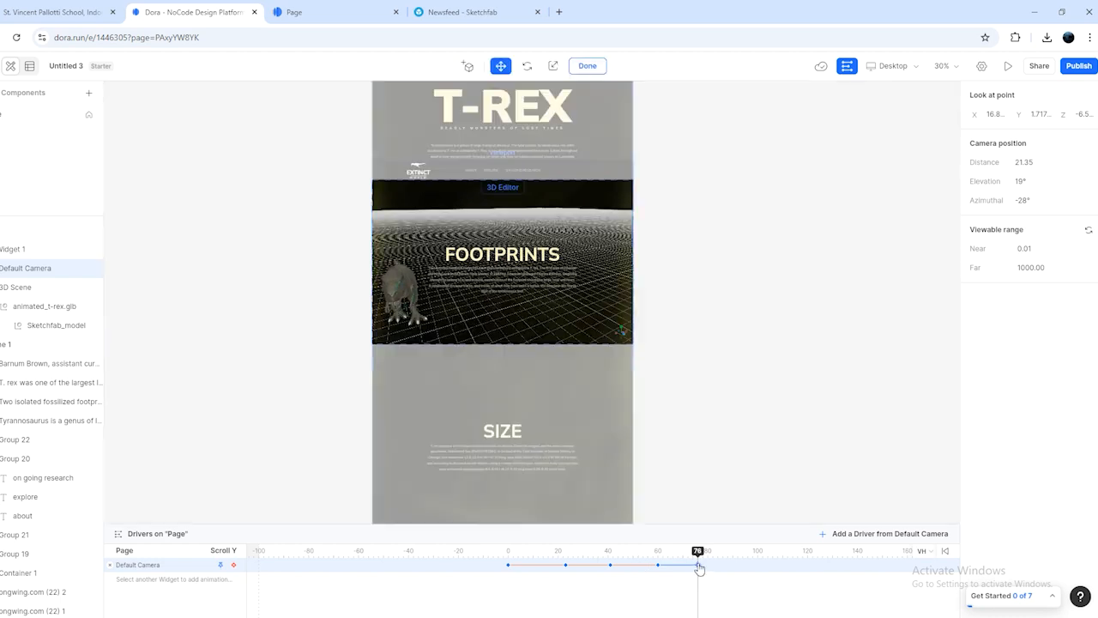
left_click_drag(699, 556, 728, 556)
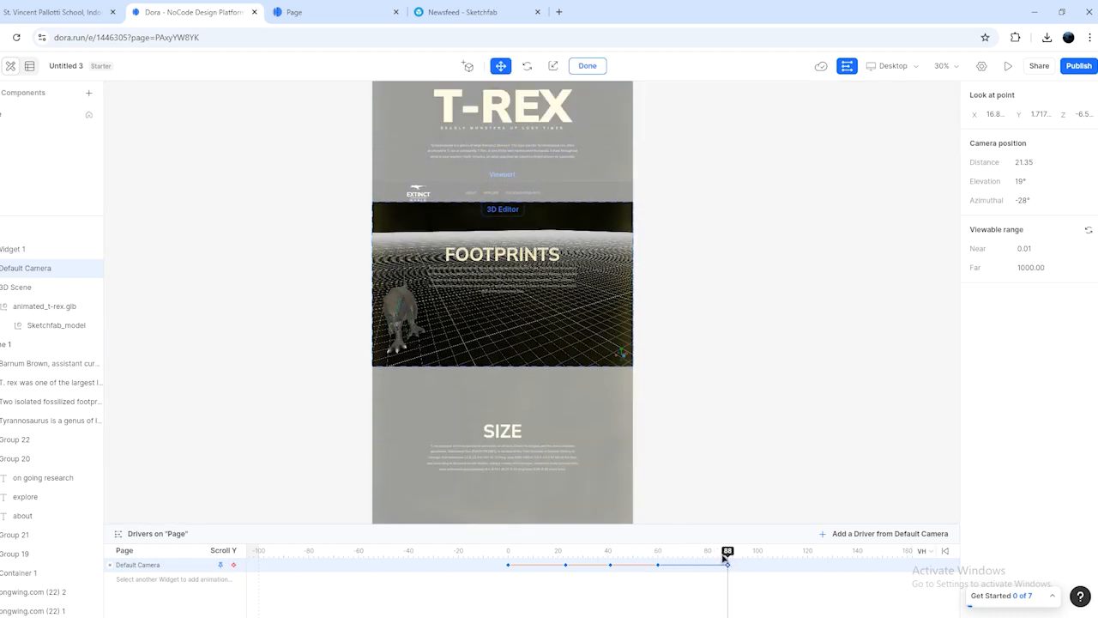
Add a Default Camera keyframe at 111 with elevation 20° and azimuth -48°, turning the dinosaur toward the page's right side.
left_click_drag(731, 556, 785, 556)
left_click(240, 565)
left_click_drag(446, 309, 473, 346)
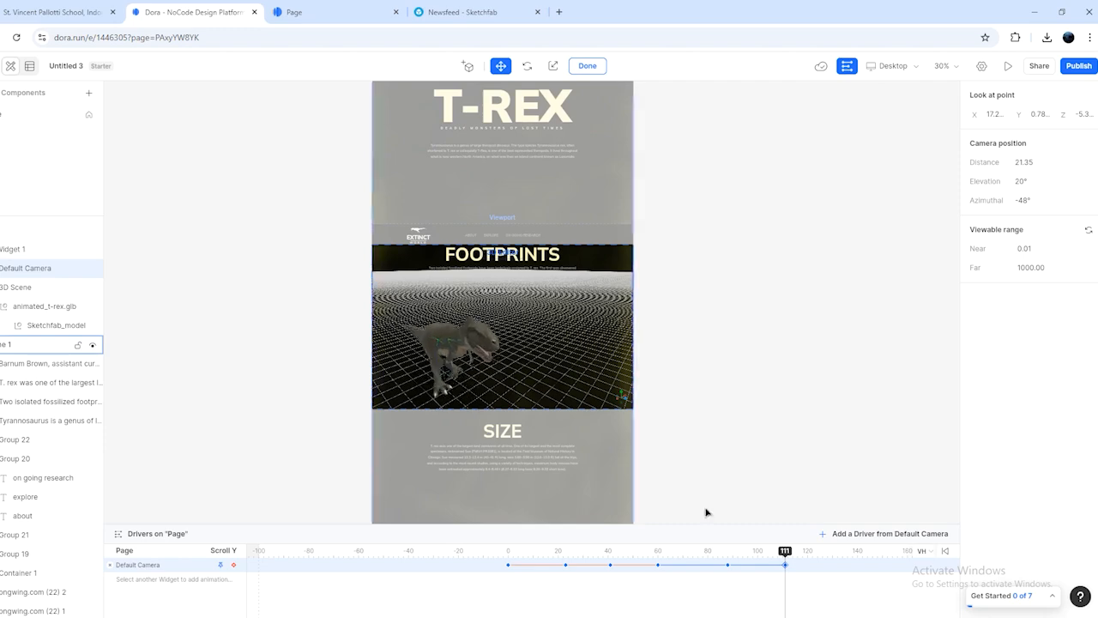
Add a Default Camera keyframe at 135 with distance 23.48, elevation 5° and azimuth -77°.
left_click_drag(785, 553, 846, 557)
left_click(233, 565)
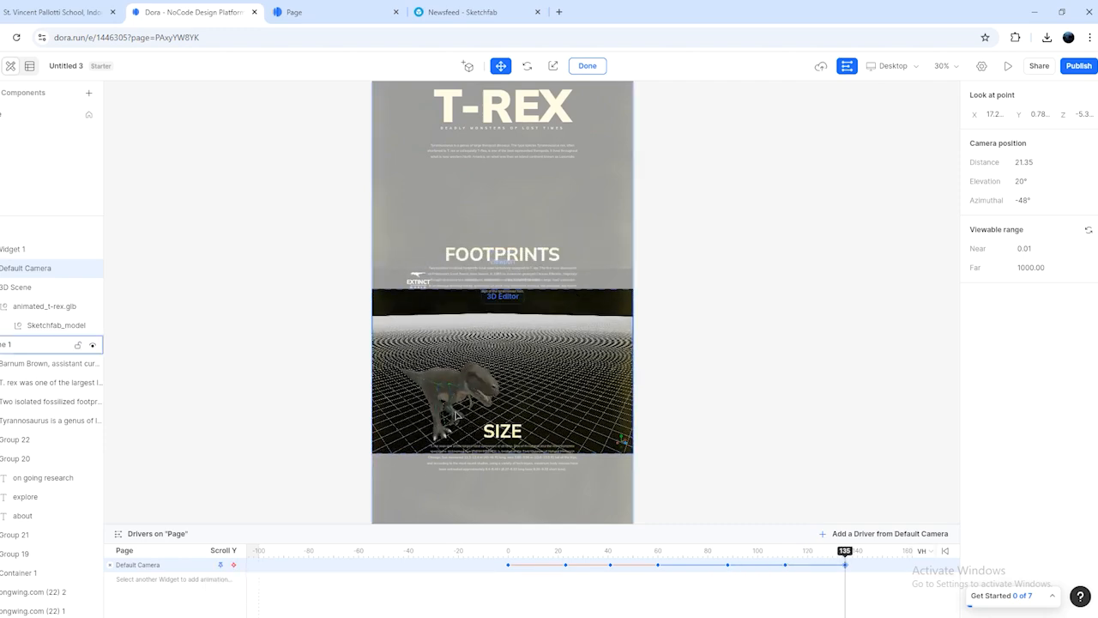
left_click_drag(454, 386, 555, 352)
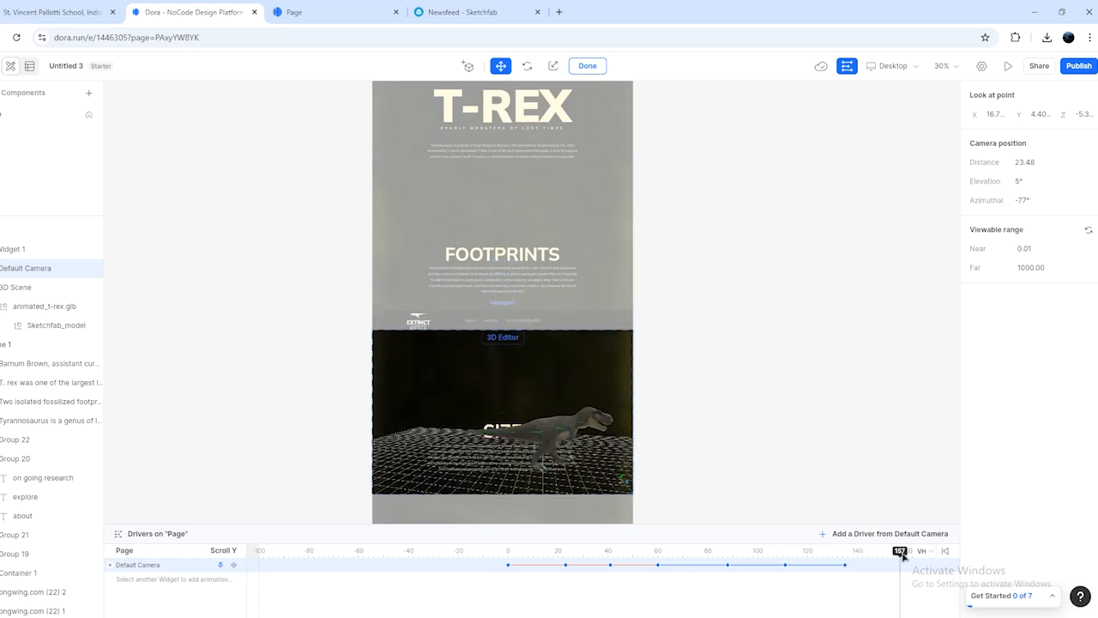
Add a Default Camera keyframe at 163 with elevation -18° and azimuth -6°, placing the dinosaur to the right of the SIZE text.
left_click(725, 413)
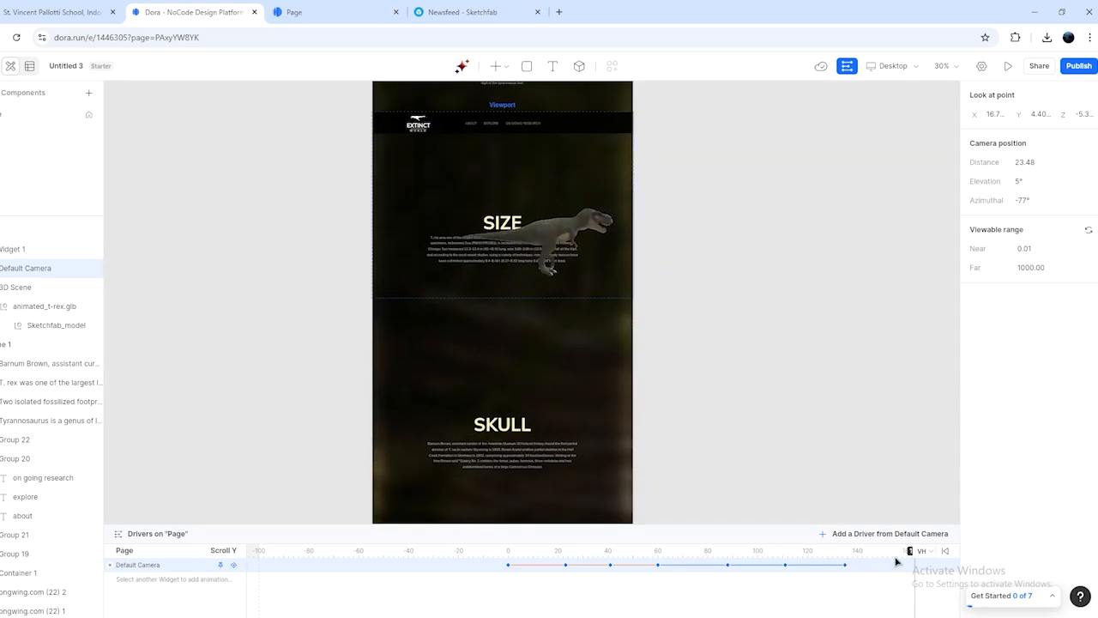
left_click_drag(897, 562, 869, 557)
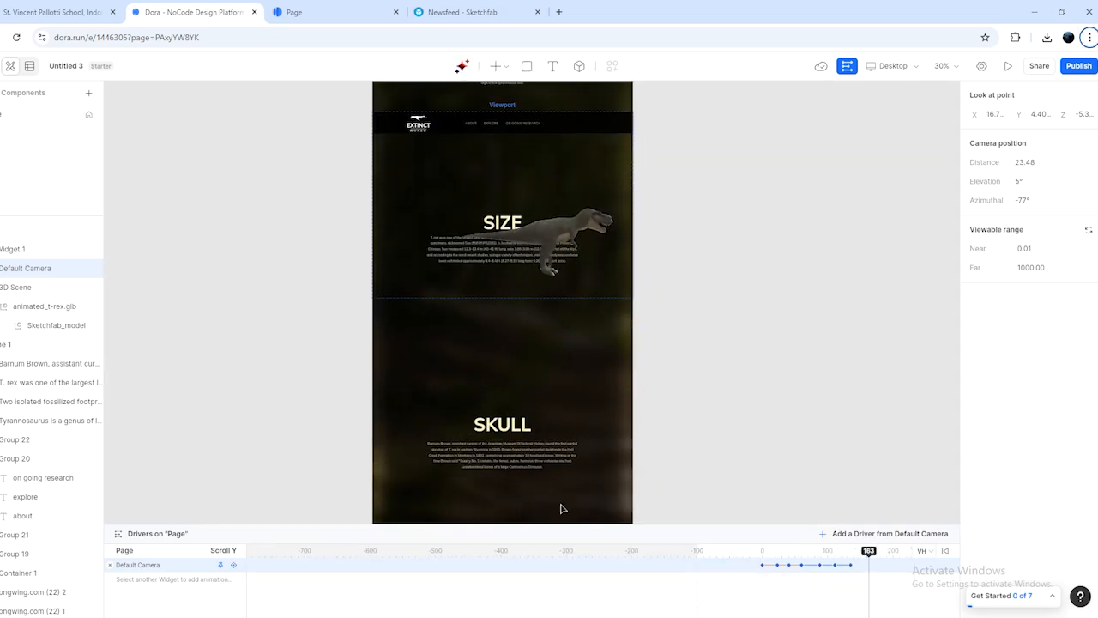
left_click(233, 564)
left_click(563, 242)
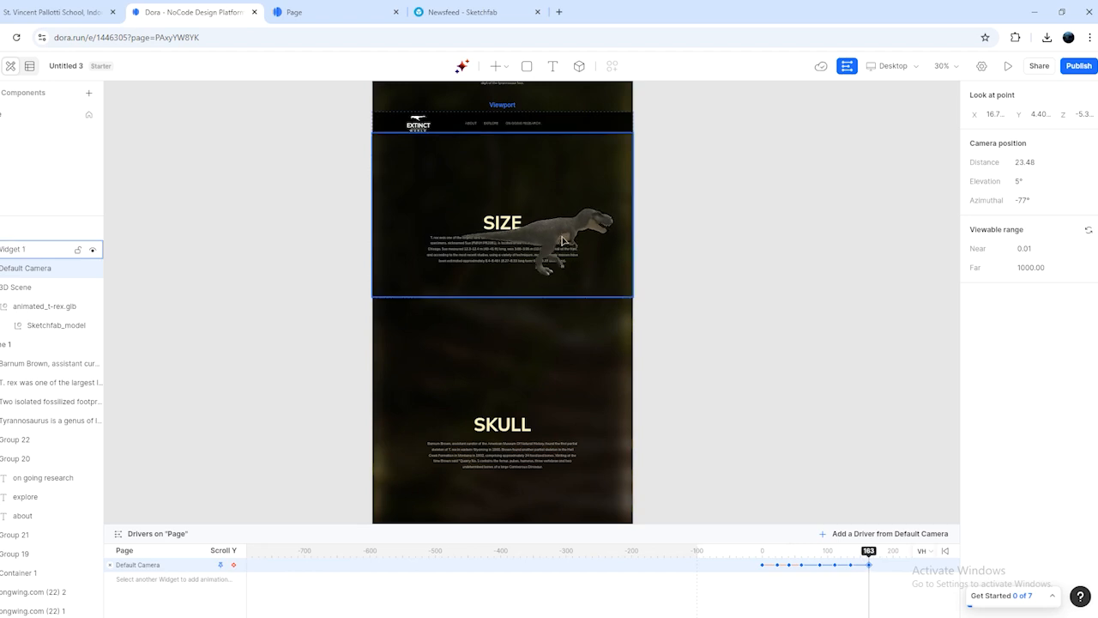
left_click(562, 241)
left_click(157, 565)
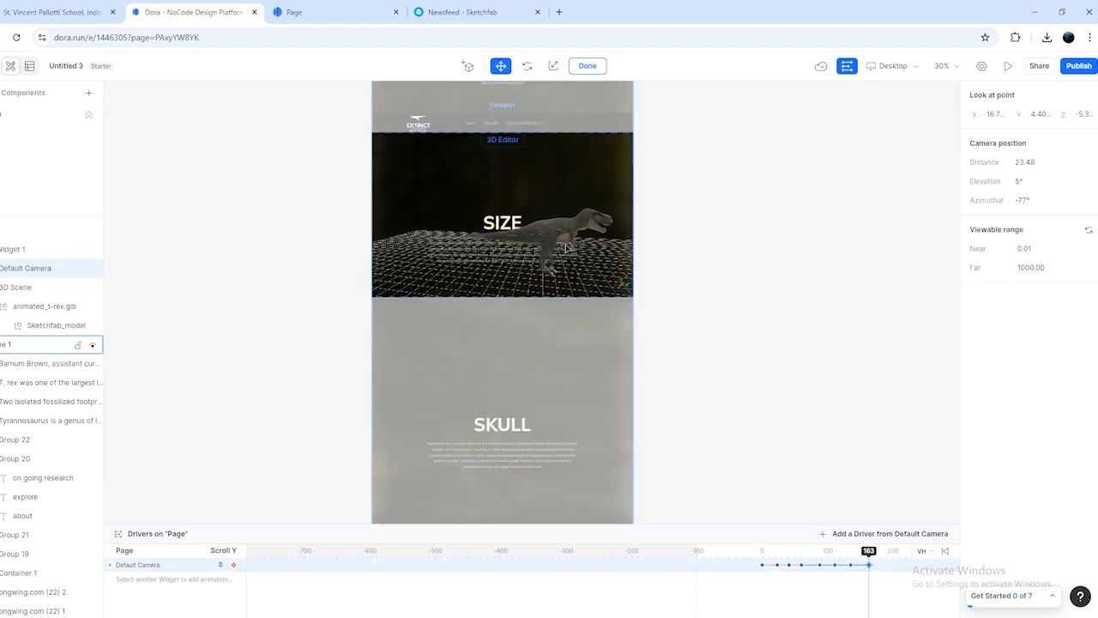
left_click_drag(565, 248, 523, 222)
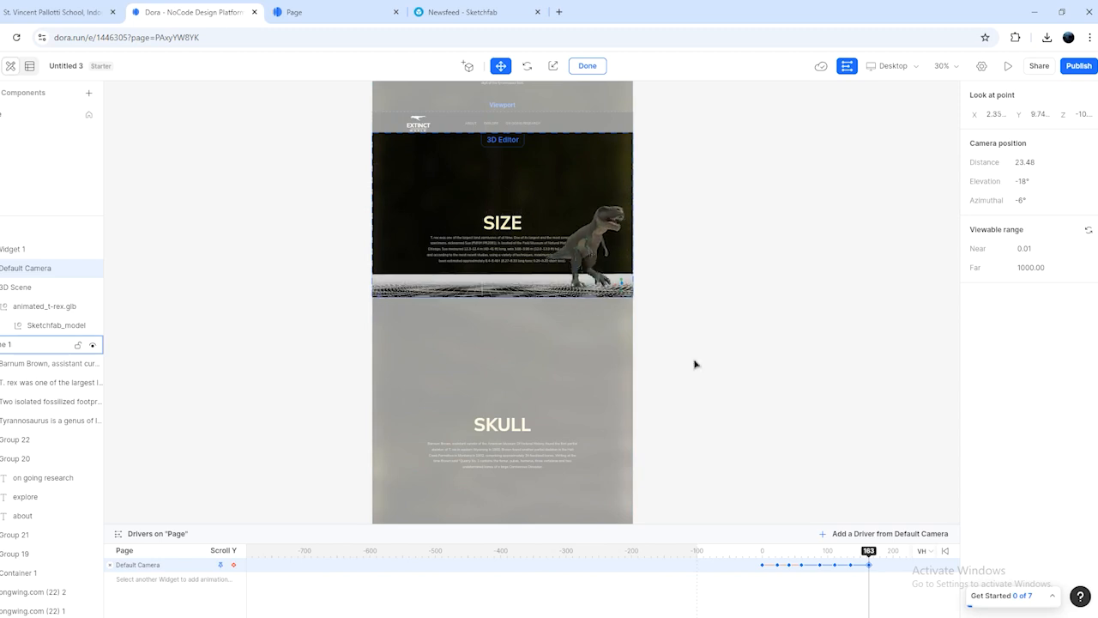
Add Default Camera keyframes at 190 with elevation -16° and azimuth 4°, and at 223 with distance 23.25, elevation -17° and azimuth 17°.
scroll(696, 364, "down", 3)
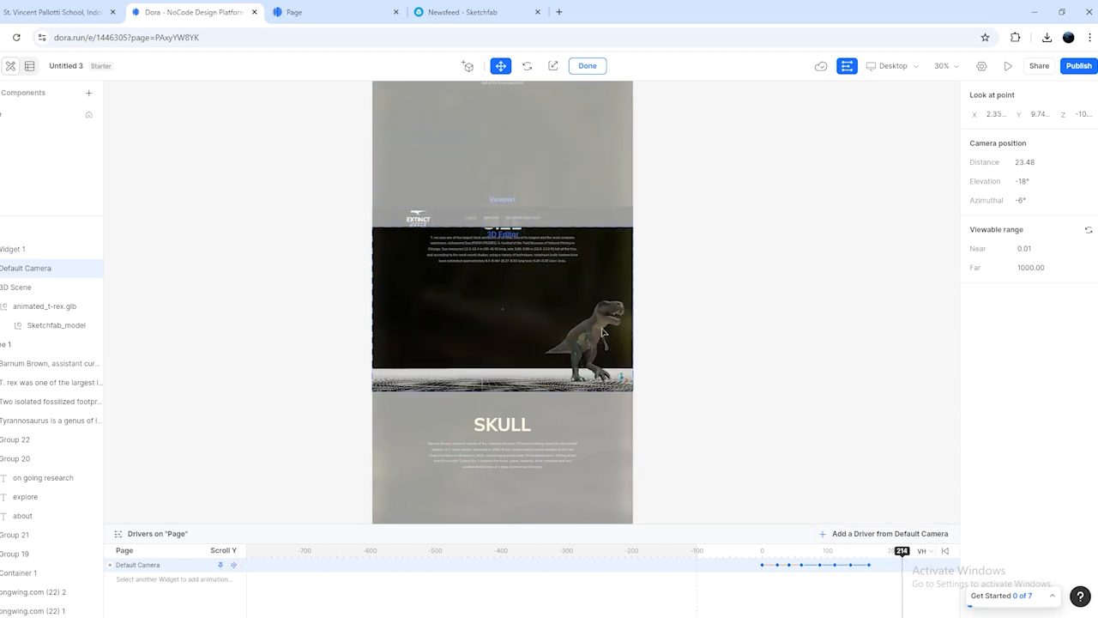
scroll(668, 357, "up", 2)
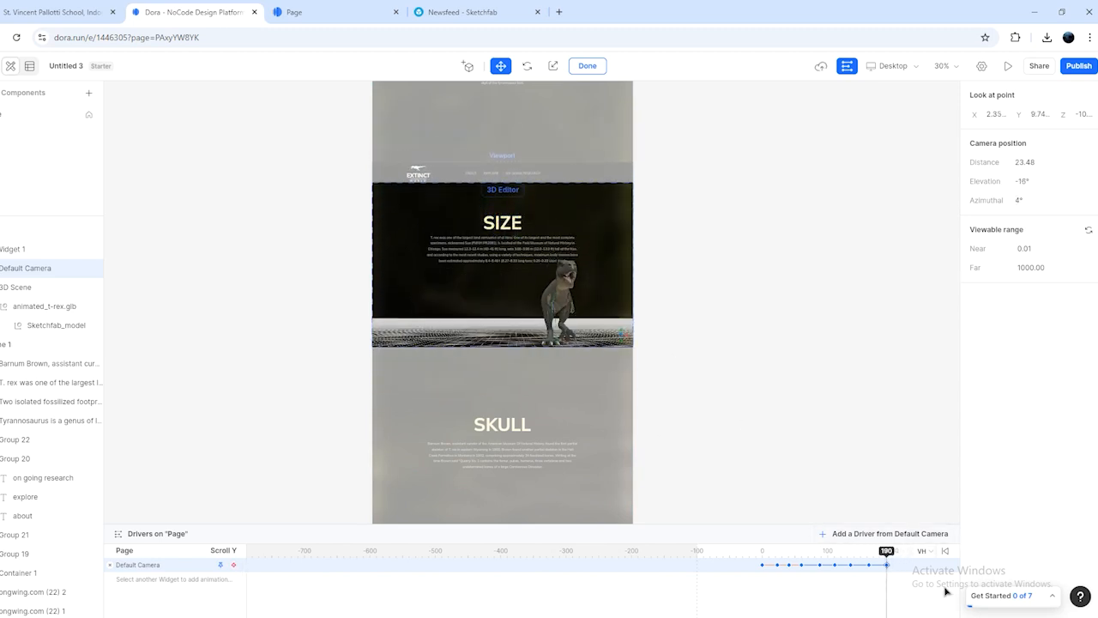
scroll(542, 403, "down", 3)
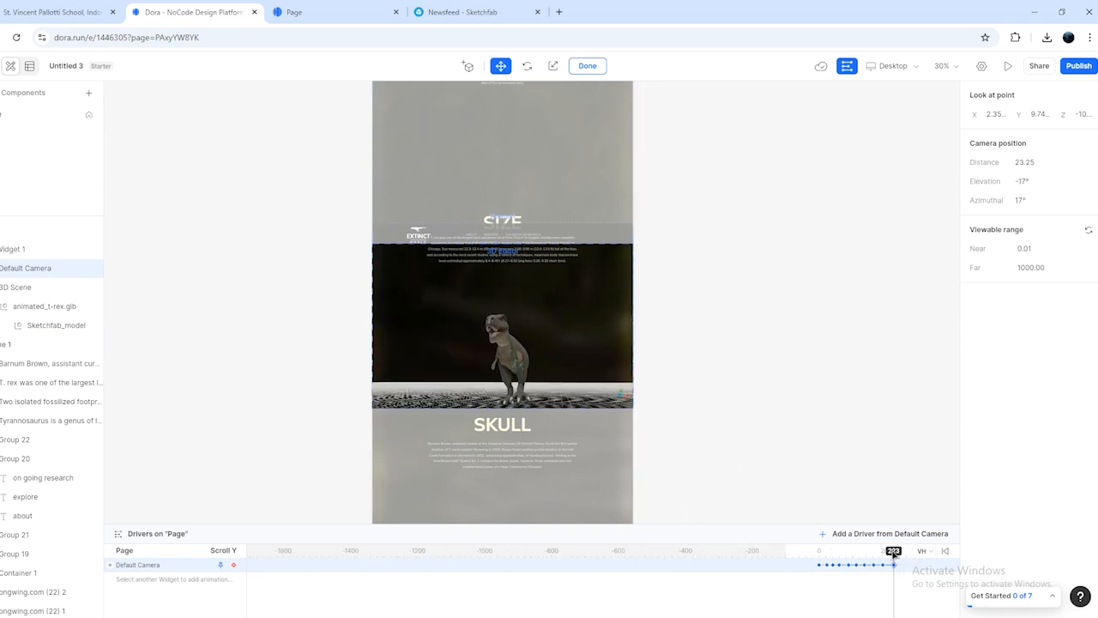
Add Default Camera keyframes at 244 with elevation -16° and azimuth 37°, and at the SKULL section with elevation -24° and azimuth 63°.
left_click_drag(893, 554, 900, 559)
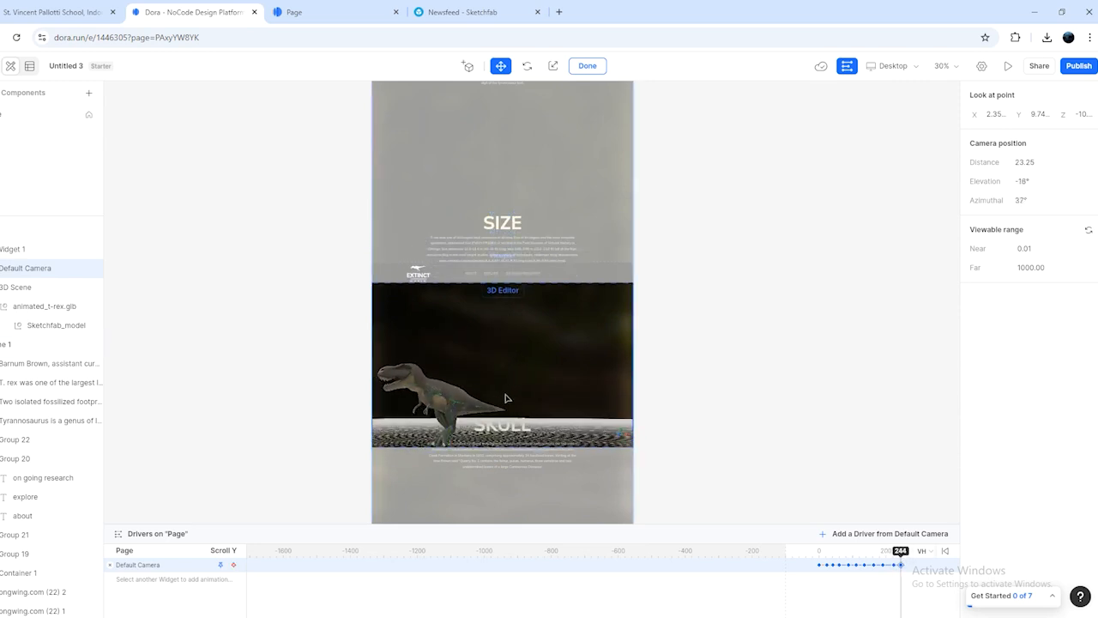
left_click_drag(899, 553, 899, 558)
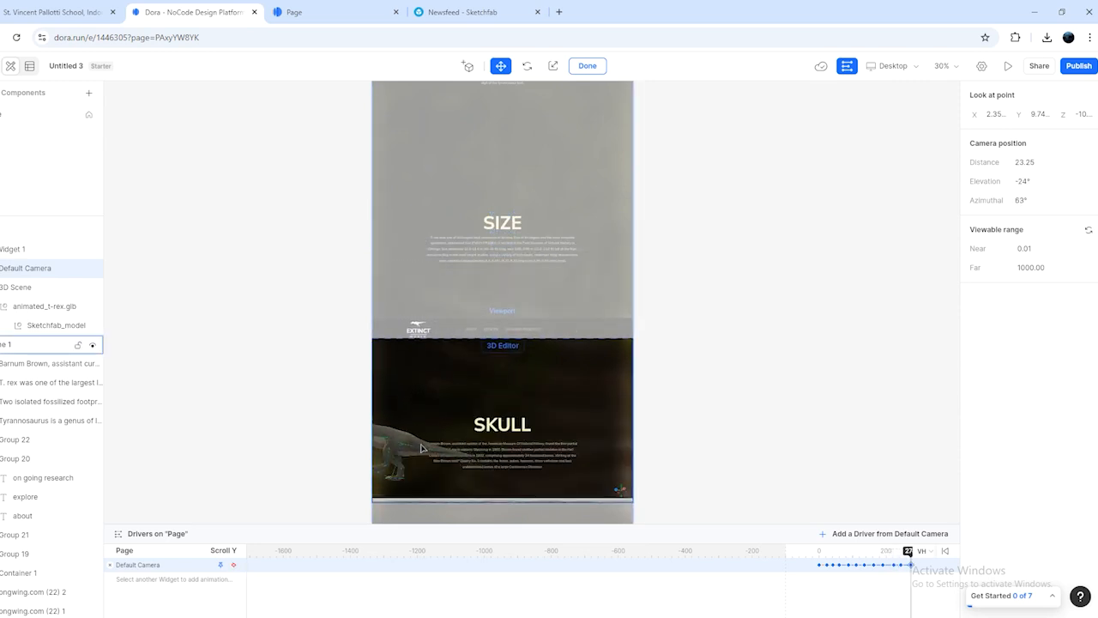
left_click(826, 466)
Set the Default Camera transitions between keyframe 60 and the last keyframe to Ease in & out.
left_click(908, 566)
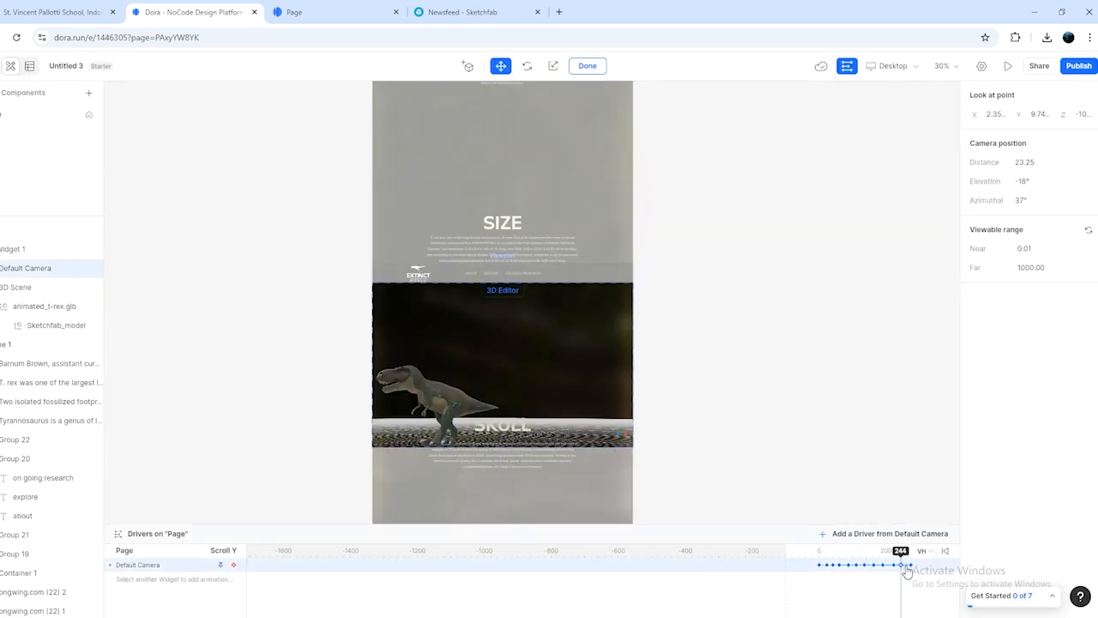
left_click(907, 567)
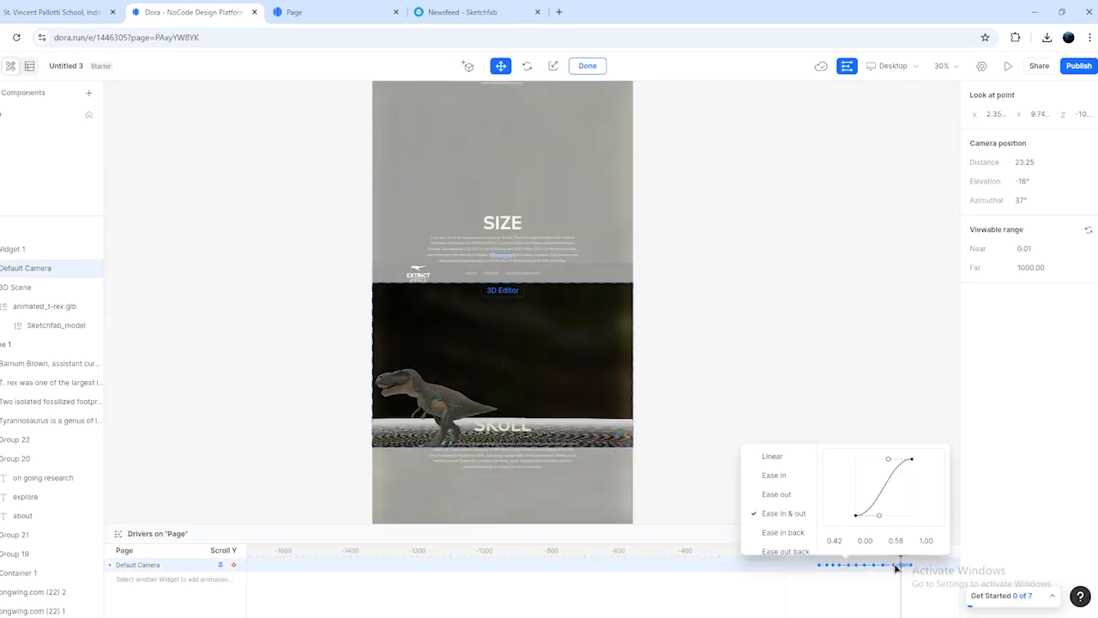
left_click(896, 577)
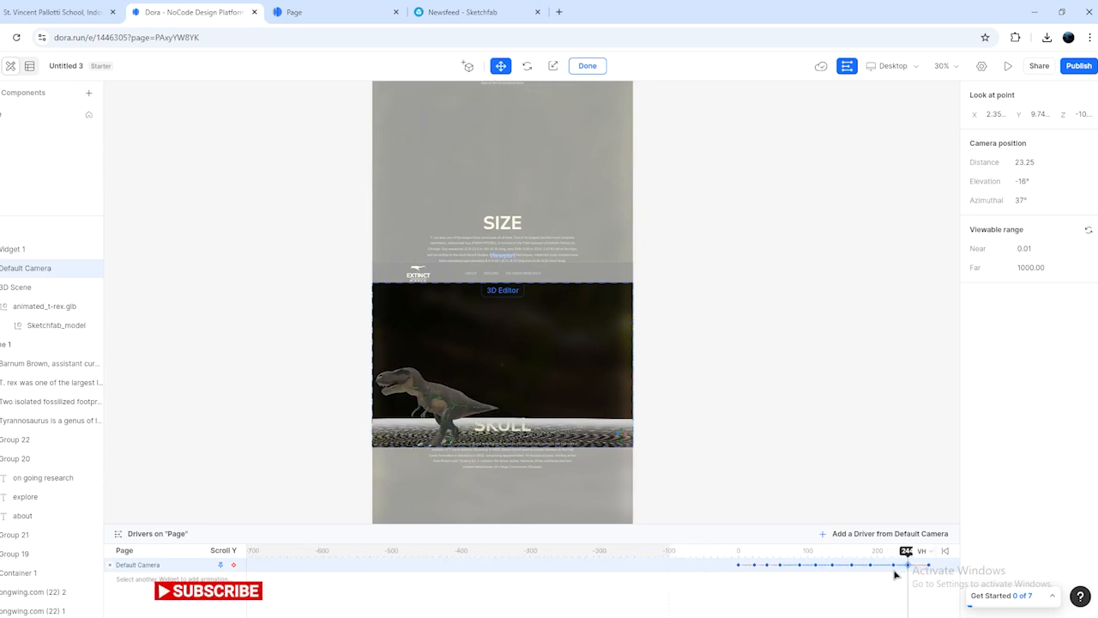
left_click(902, 567)
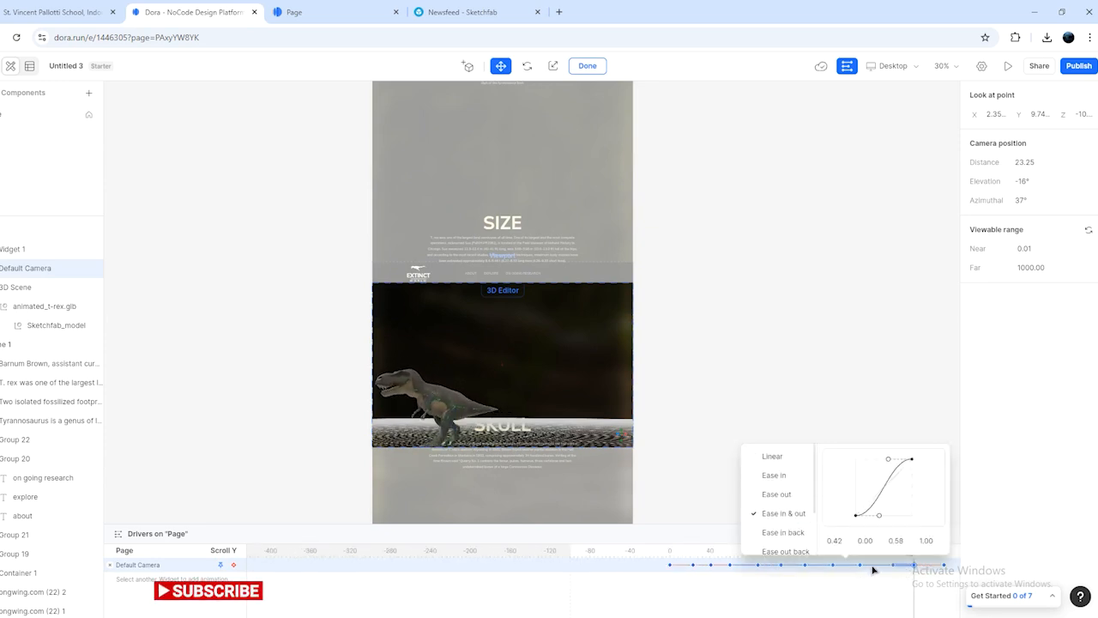
left_click(875, 567)
left_click(846, 566)
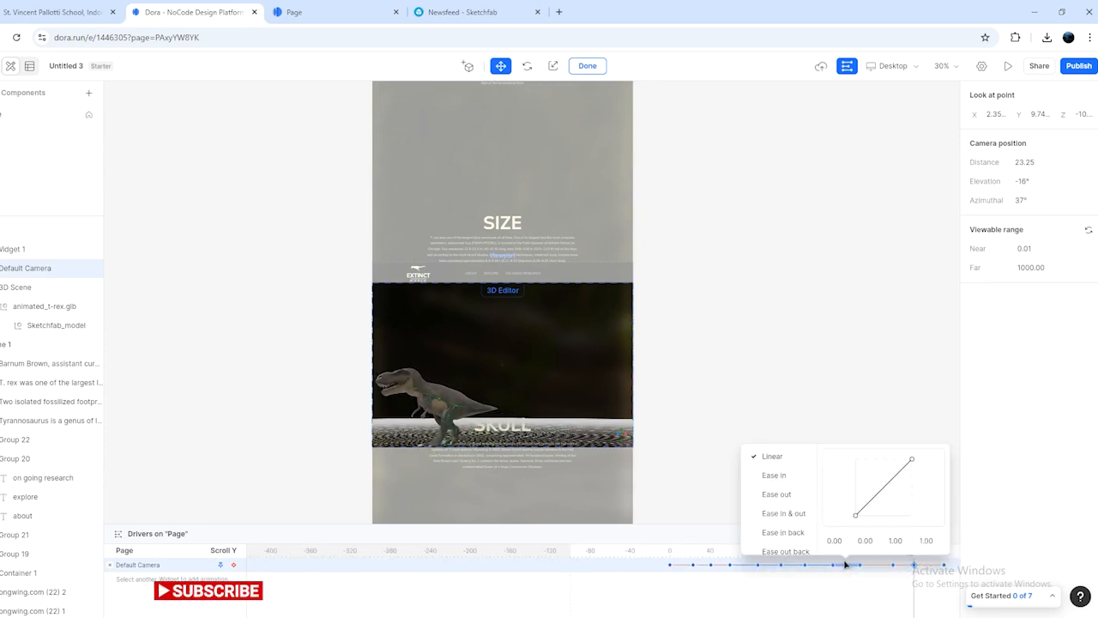
left_click(821, 567)
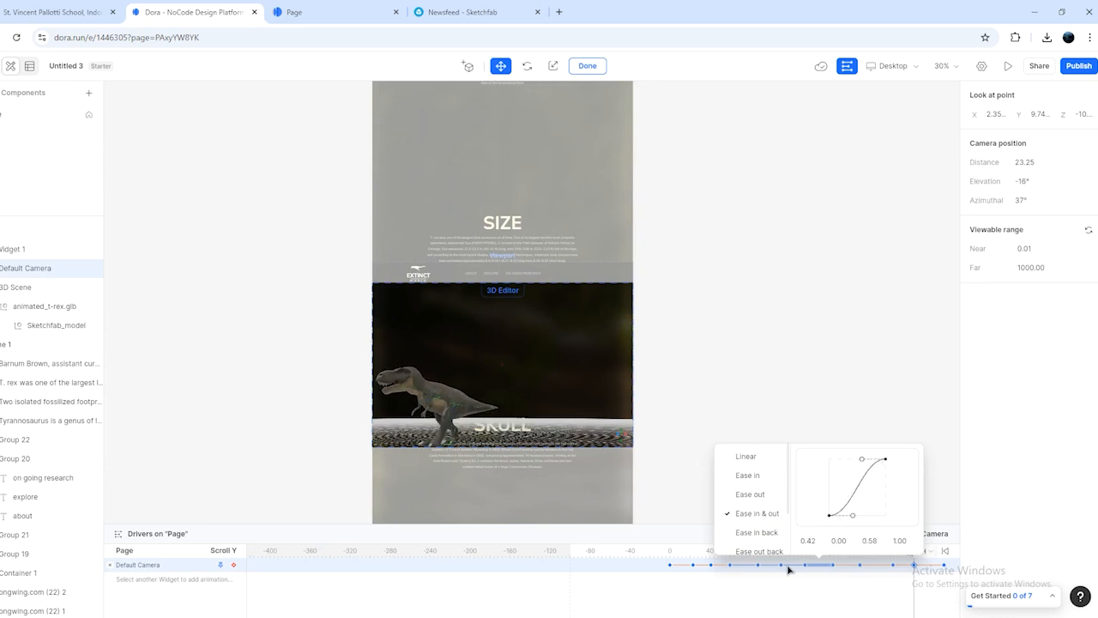
left_click(791, 567)
left_click(770, 567)
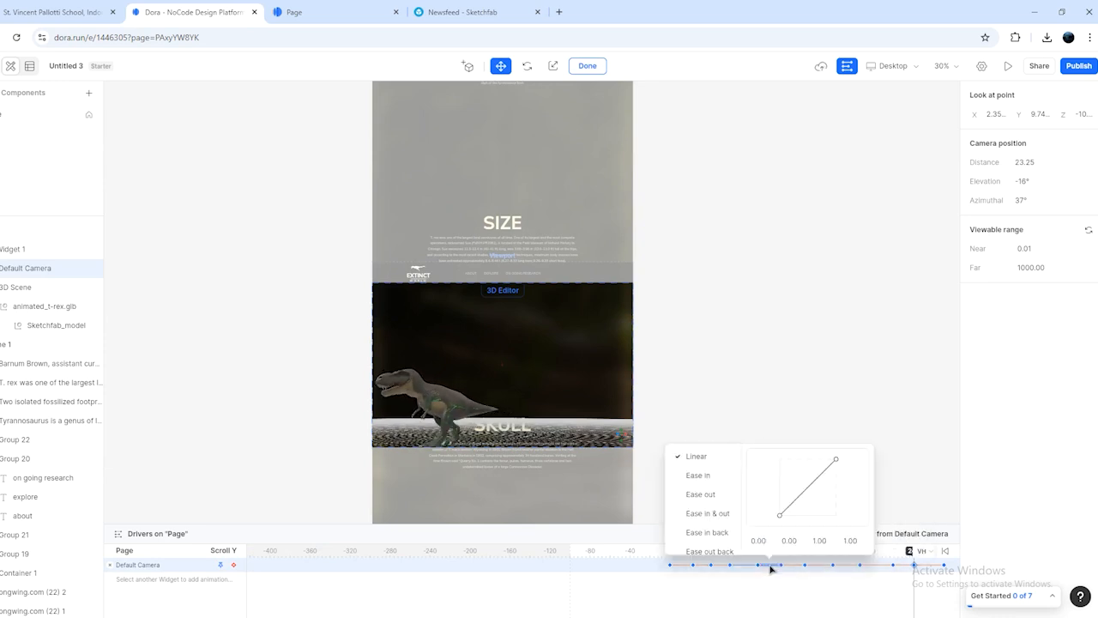
left_click(743, 565)
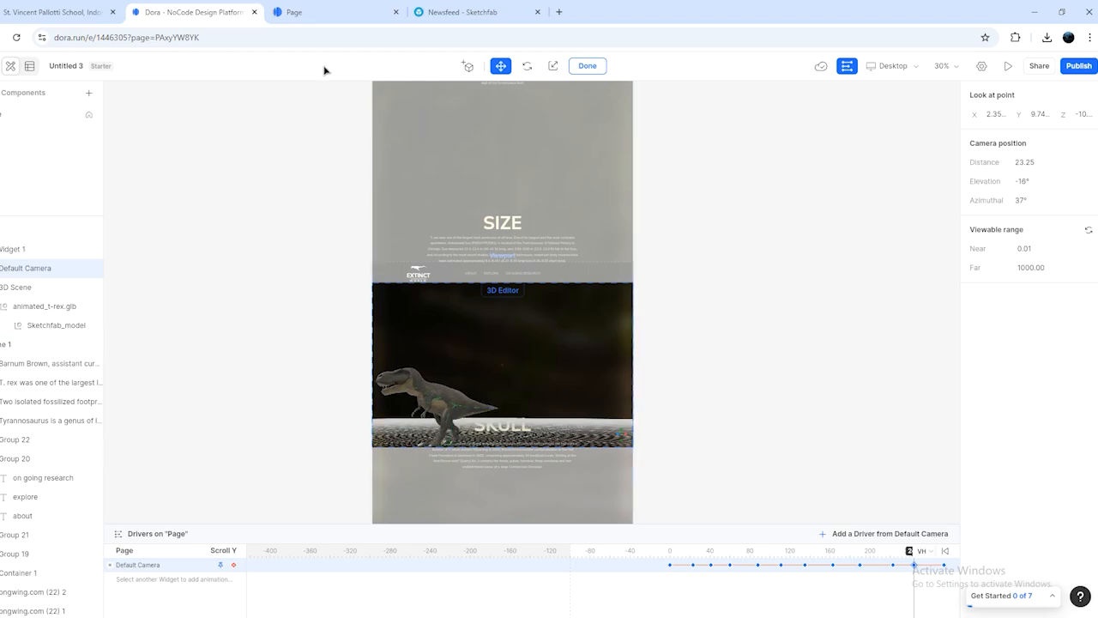
Switch to the page preview and reload it to check the camera animation.
left_click(326, 12)
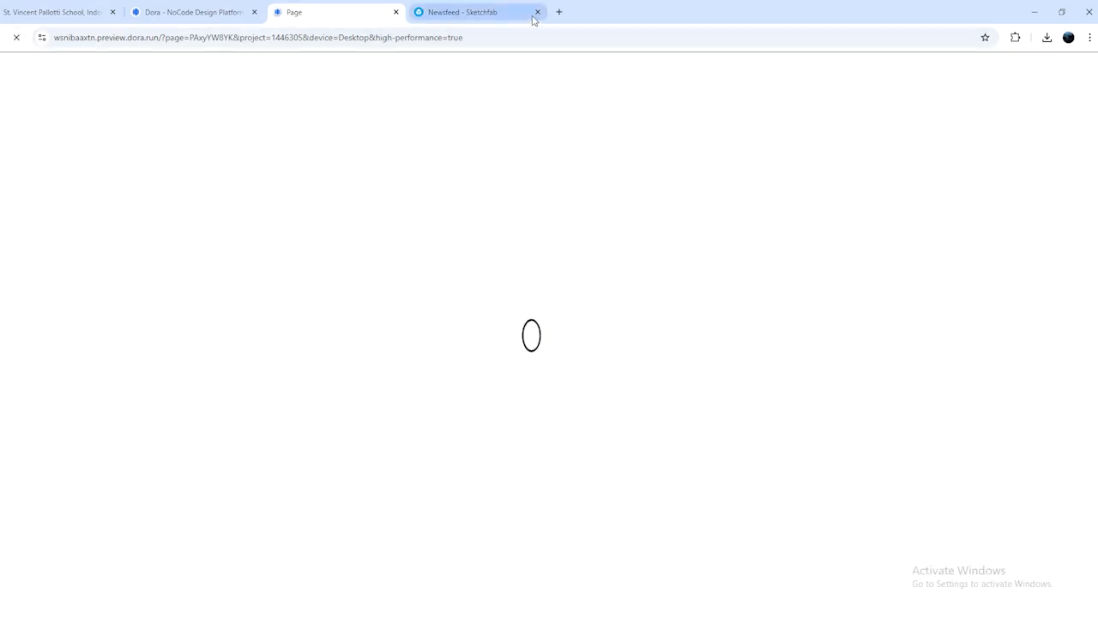